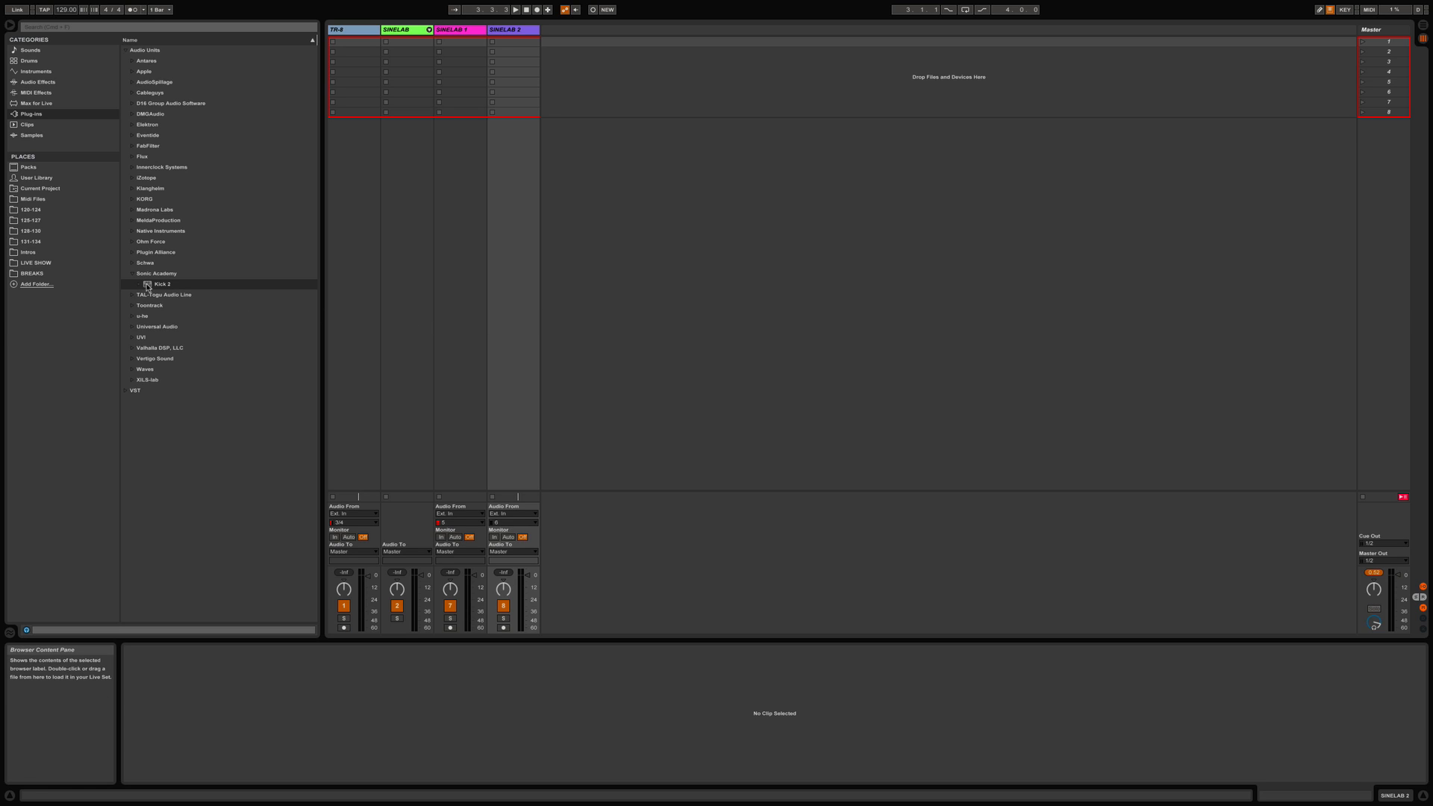
# Load the Sonic Academy Kick 2 plug-in onto a new MIDI track.
pyautogui.moveTo(147, 287)
pyautogui.mouseDown()
pyautogui.moveTo(278, 237)
pyautogui.moveTo(510, 99)
pyautogui.moveTo(157, 286)
pyautogui.mouseUp()
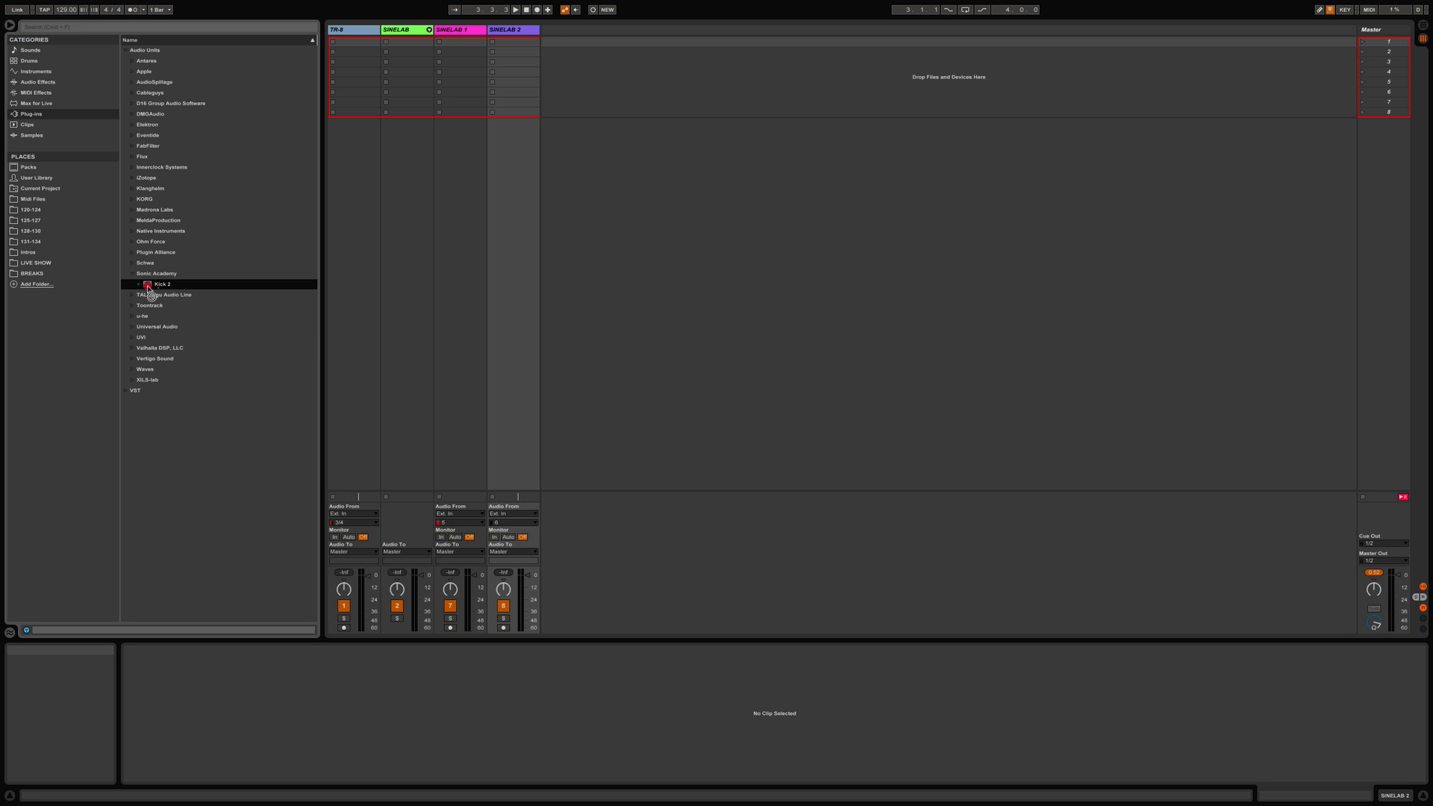
pyautogui.moveTo(570, 133); pyautogui.dragTo(568, 128)
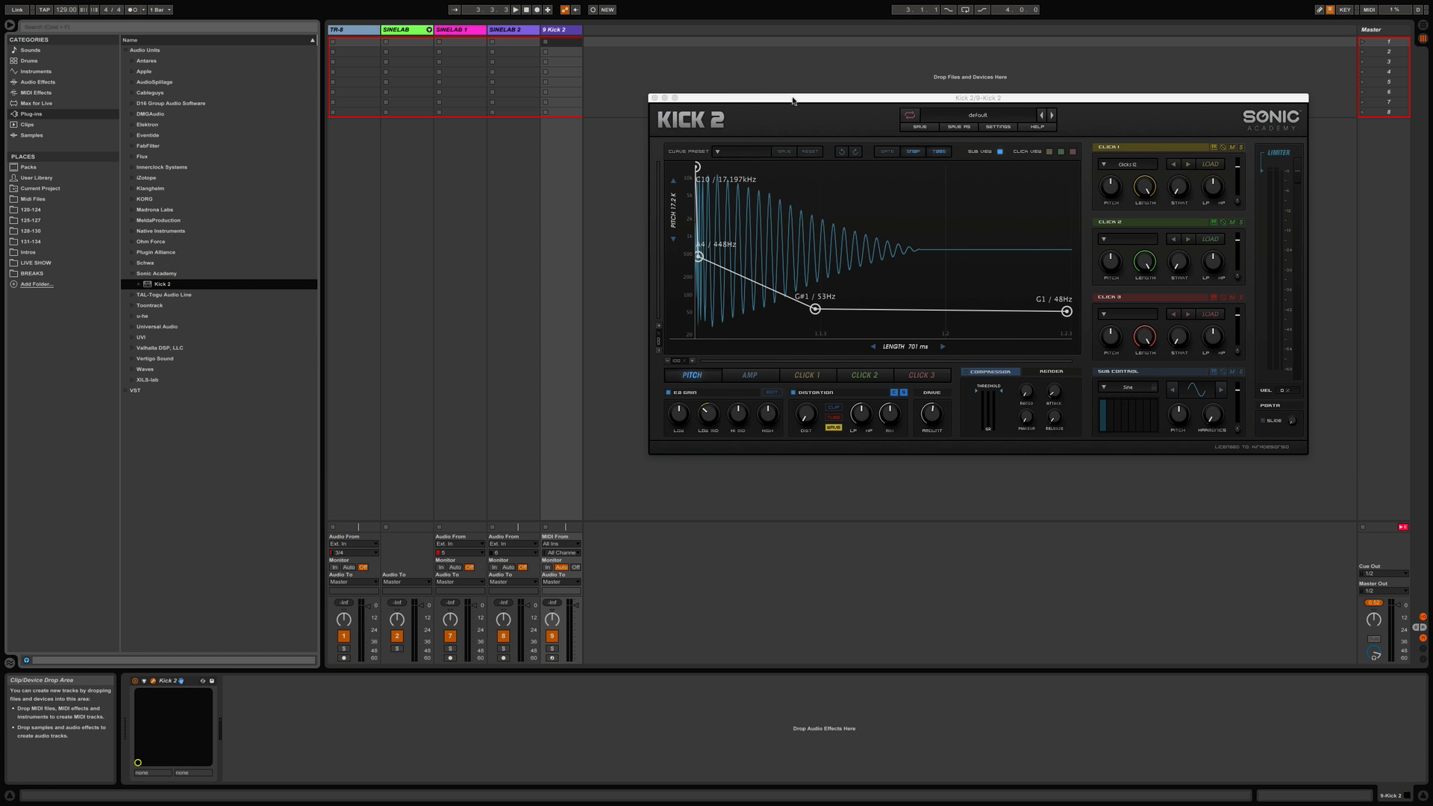
pyautogui.moveTo(792, 98); pyautogui.dragTo(777, 111)
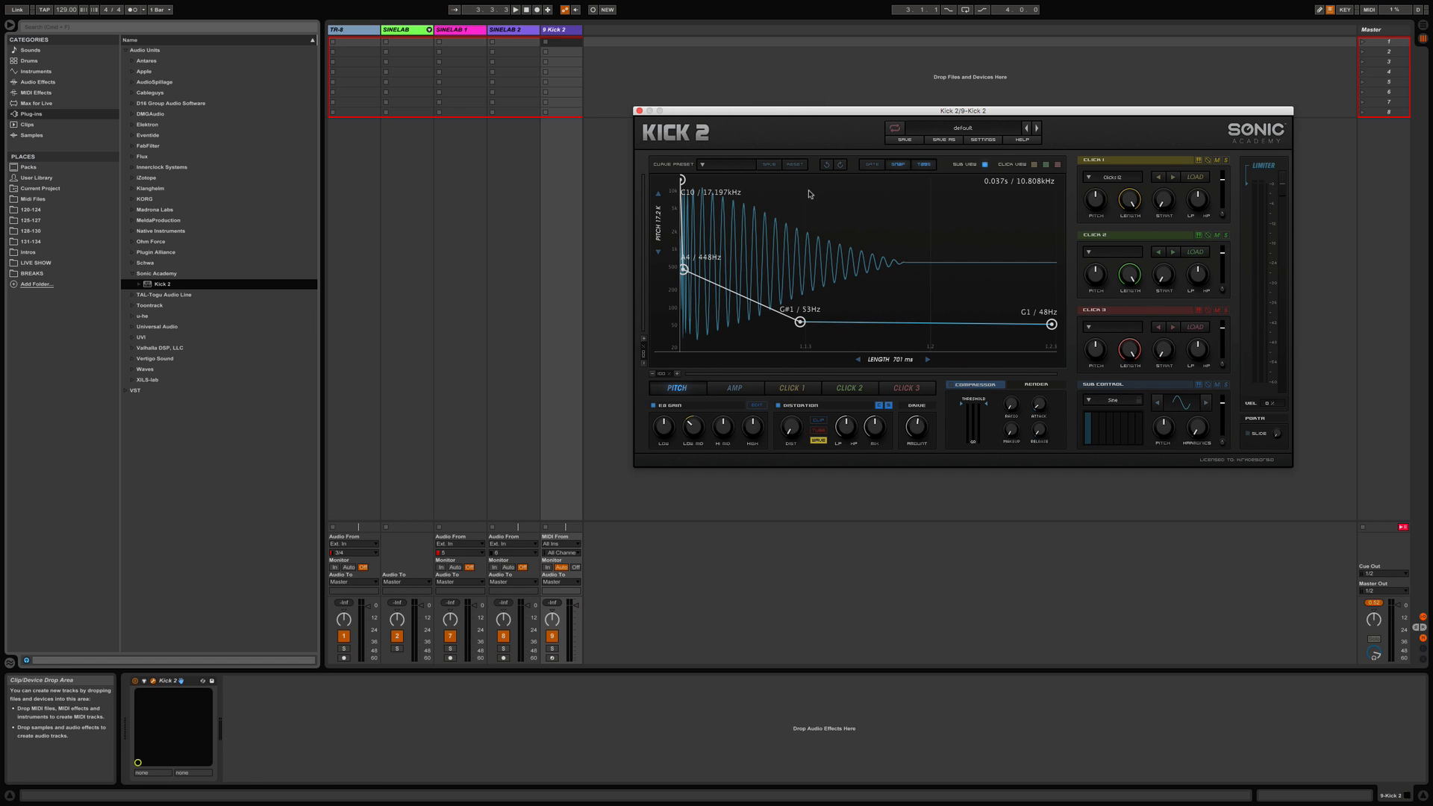
# Create a clip in the Kick 2 track's first slot with a C3 note on each of the four beats, and launch it.
pyautogui.doubleClick(566, 42)
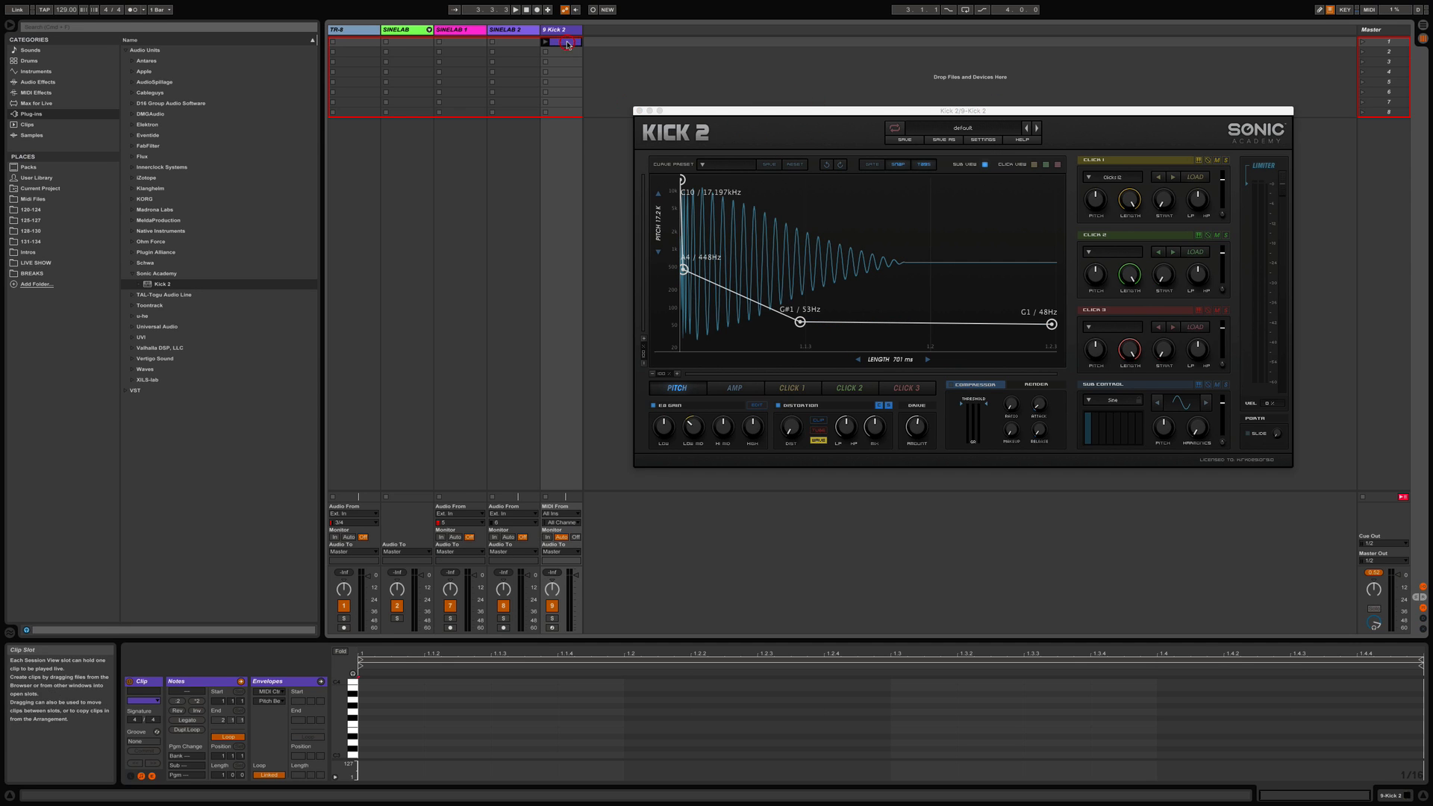
pyautogui.click(373, 753)
pyautogui.doubleClick(690, 754)
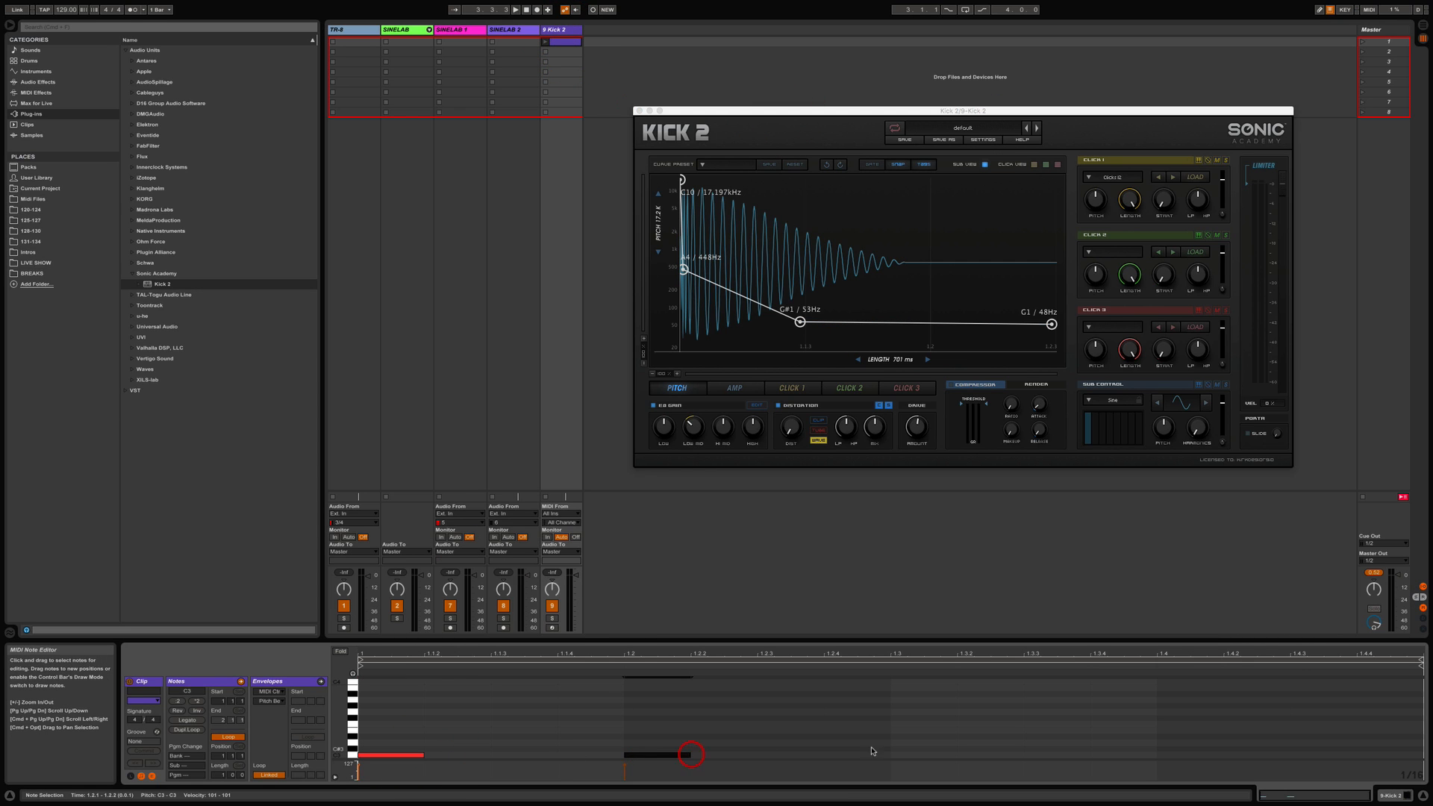
pyautogui.doubleClick(907, 755)
pyautogui.click(1174, 757)
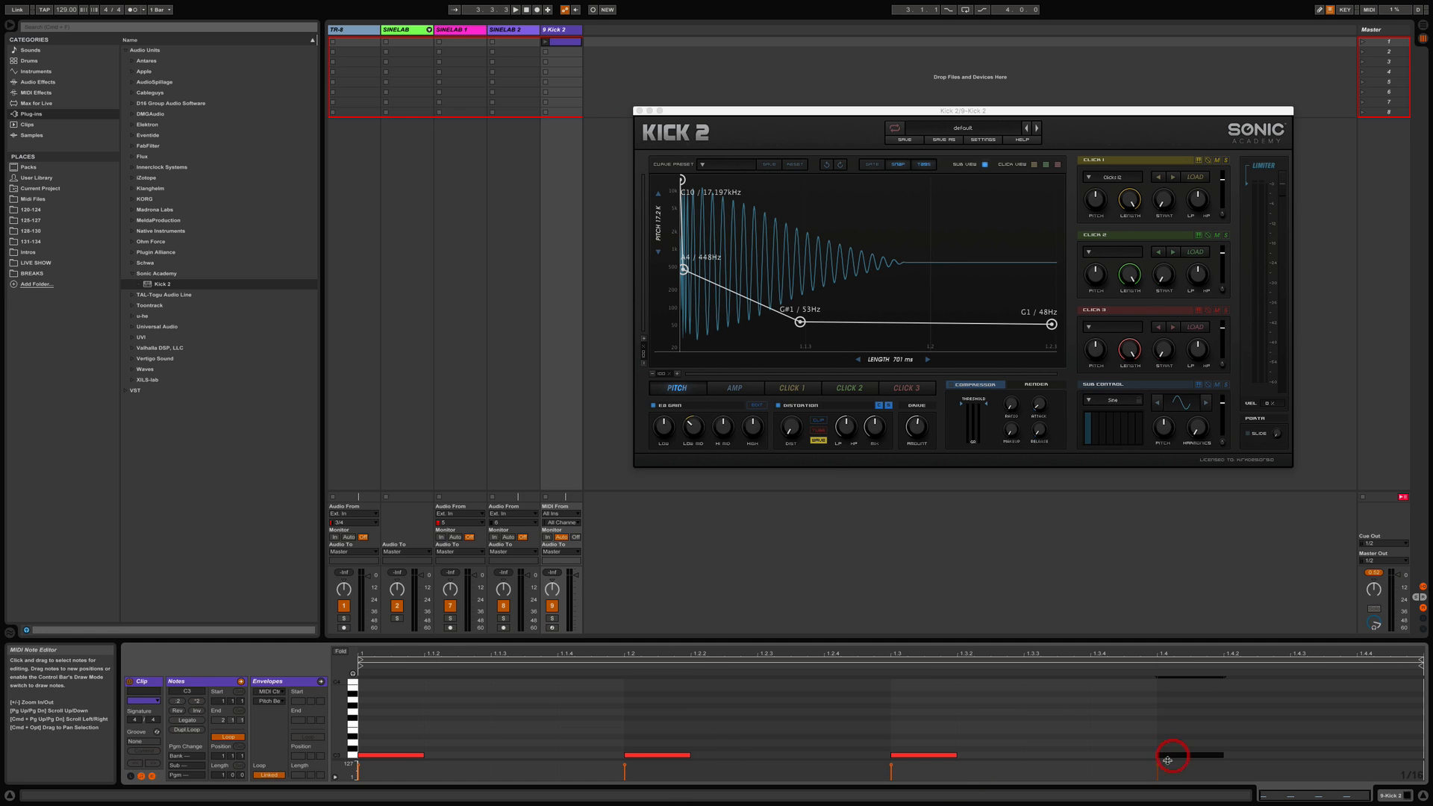
pyautogui.click(546, 41)
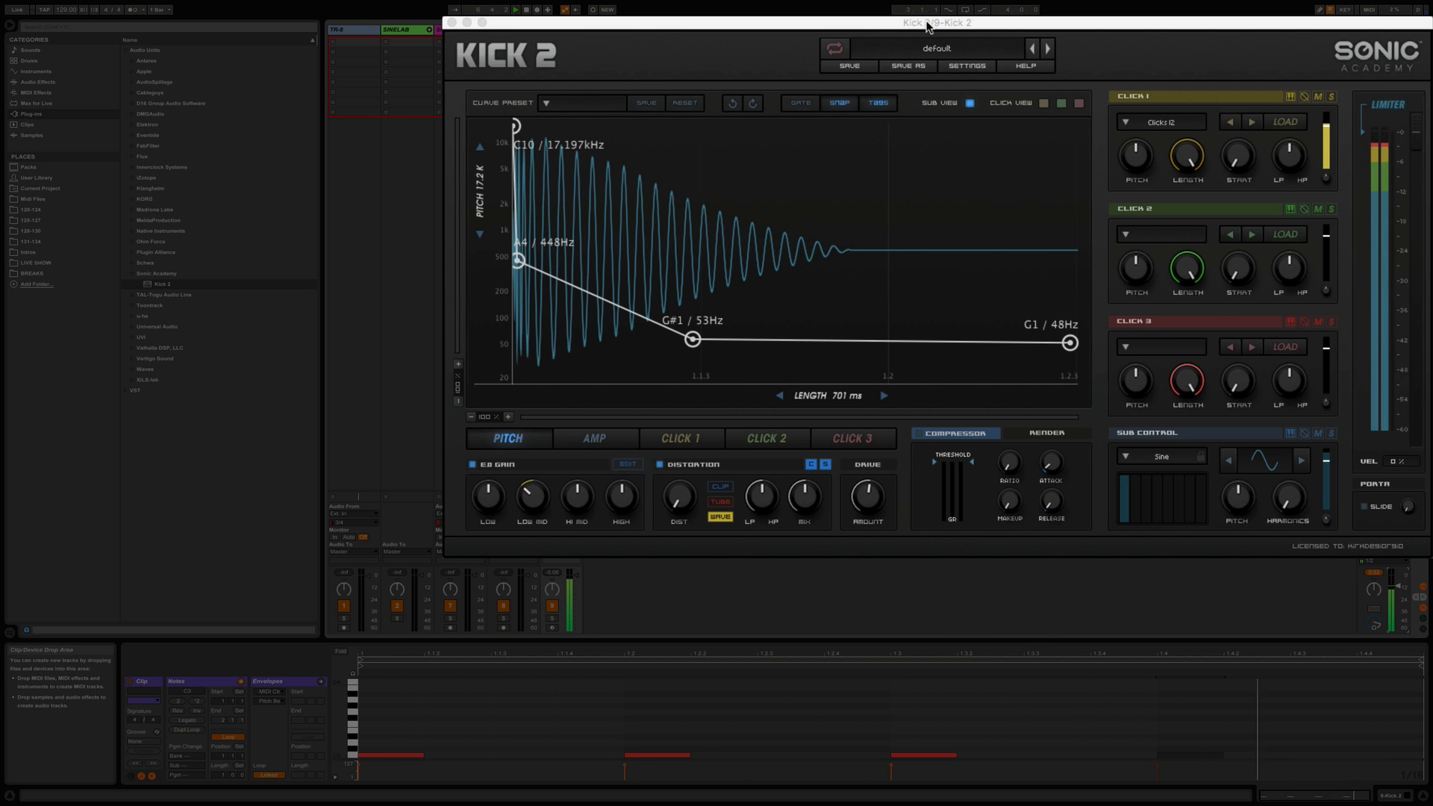
# Load the factory preset Umek 01 from the Techno category in Kick 2.
pyautogui.click(931, 48)
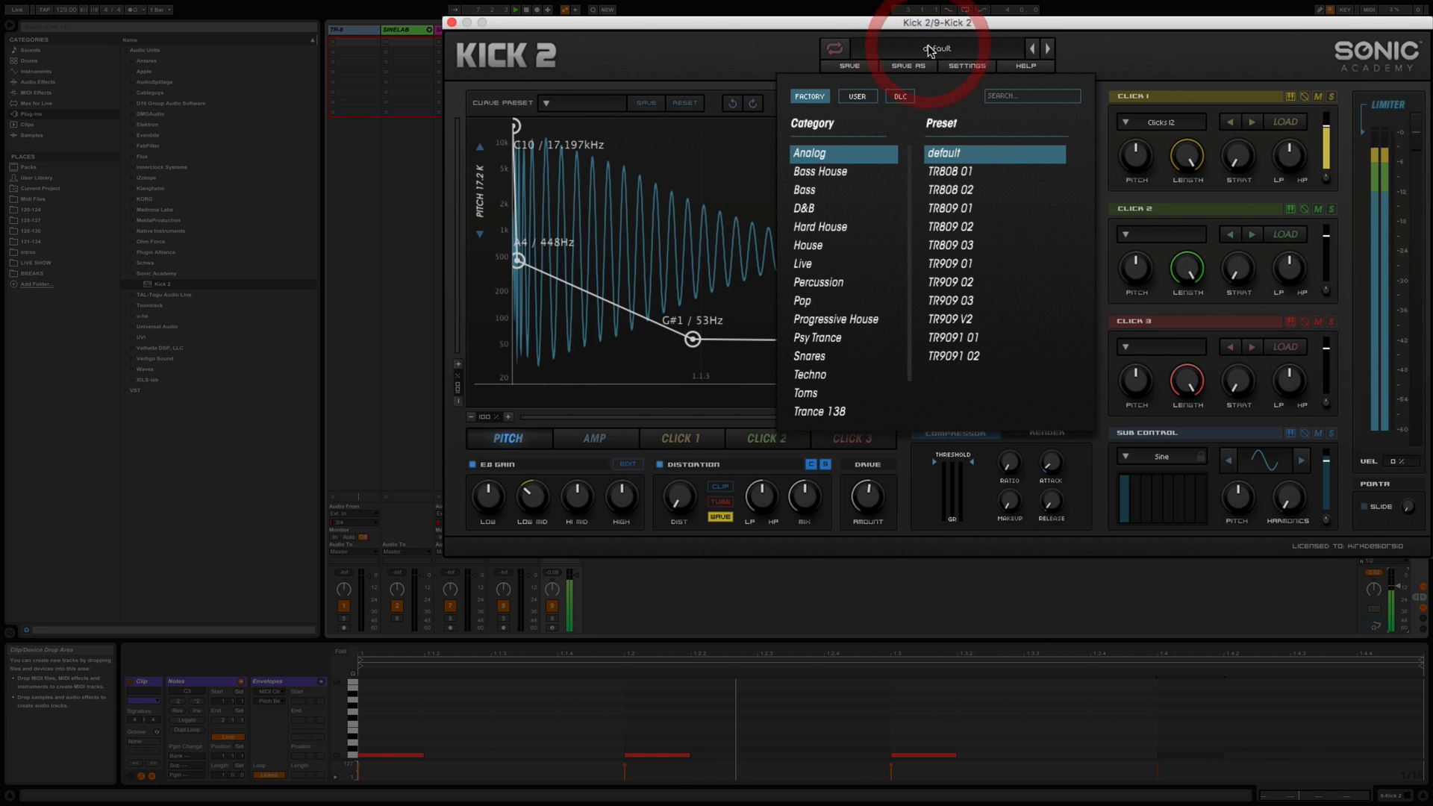
pyautogui.click(846, 370)
pyautogui.scroll(-3, 984, 338)
pyautogui.scroll(-1, 984, 337)
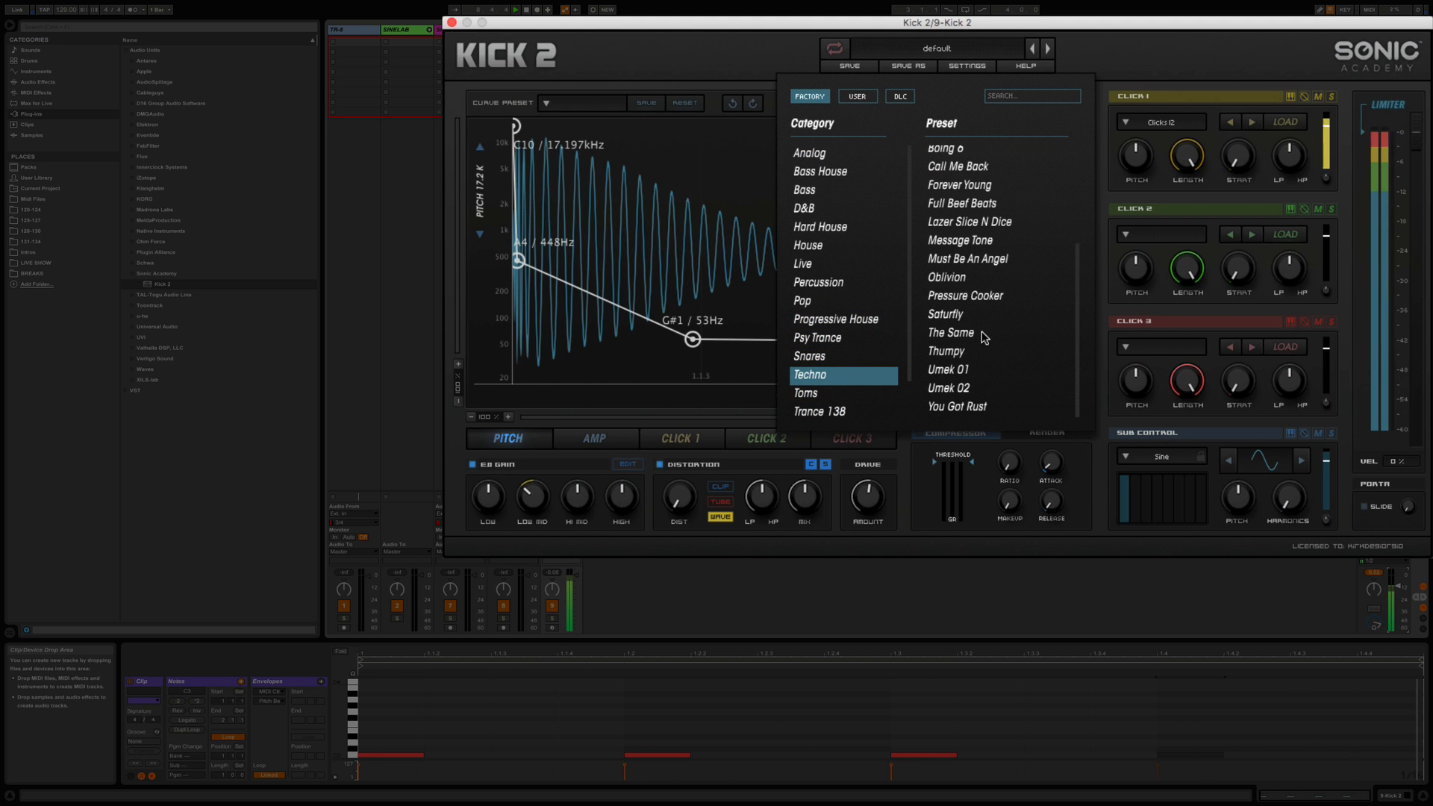
pyautogui.click(974, 369)
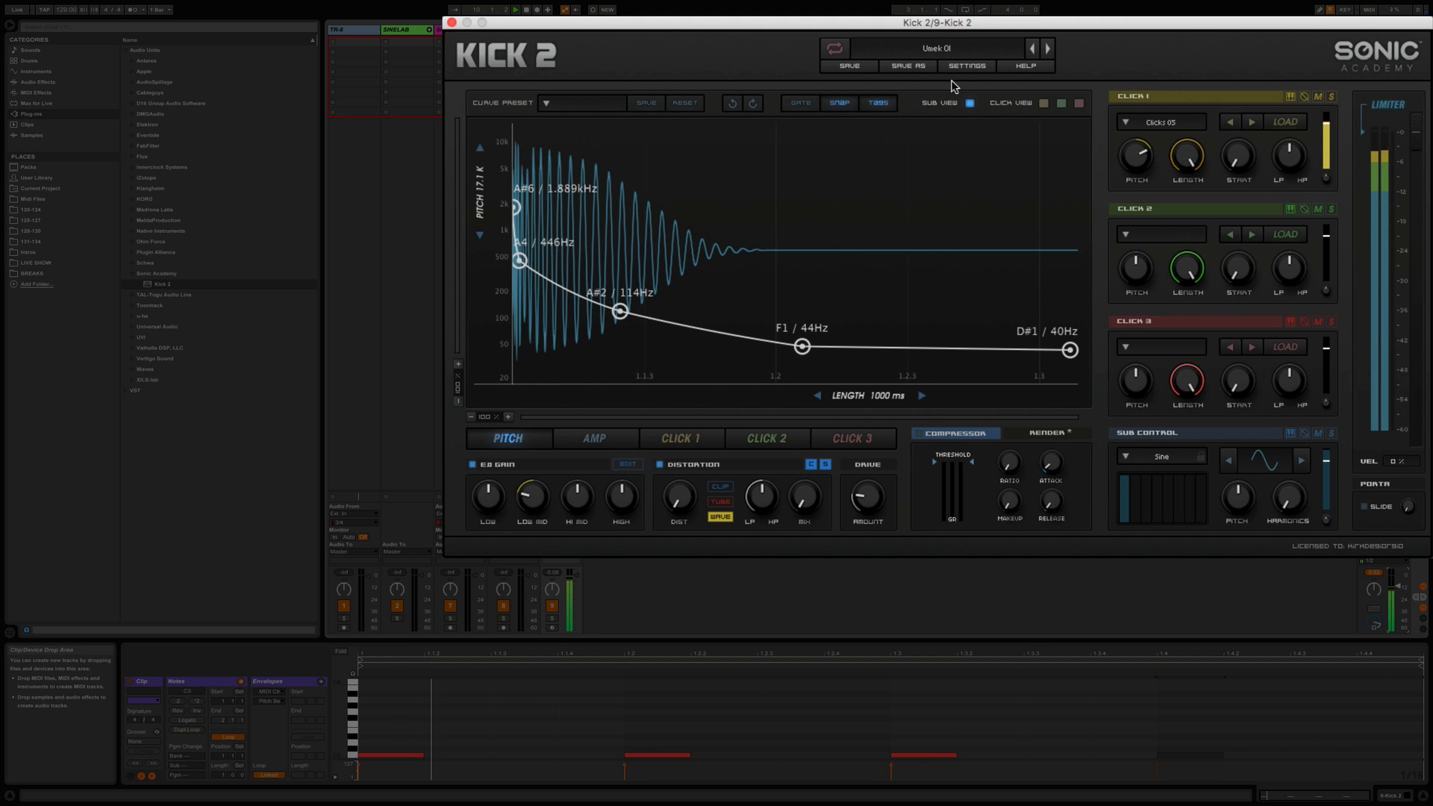
# Audition the Umek 02 preset and return to Umek 01.
pyautogui.click(951, 50)
pyautogui.click(1049, 50)
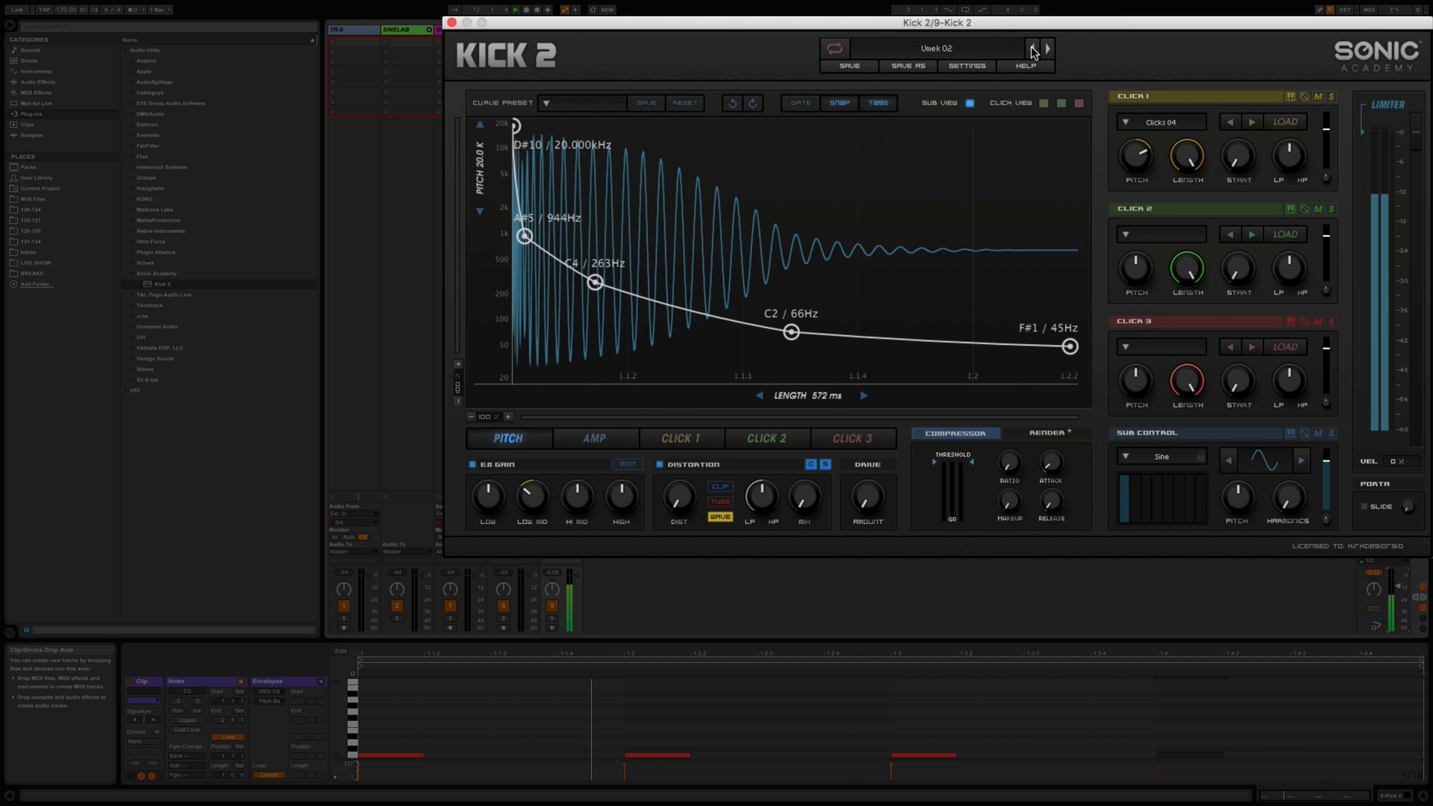
pyautogui.click(1032, 49)
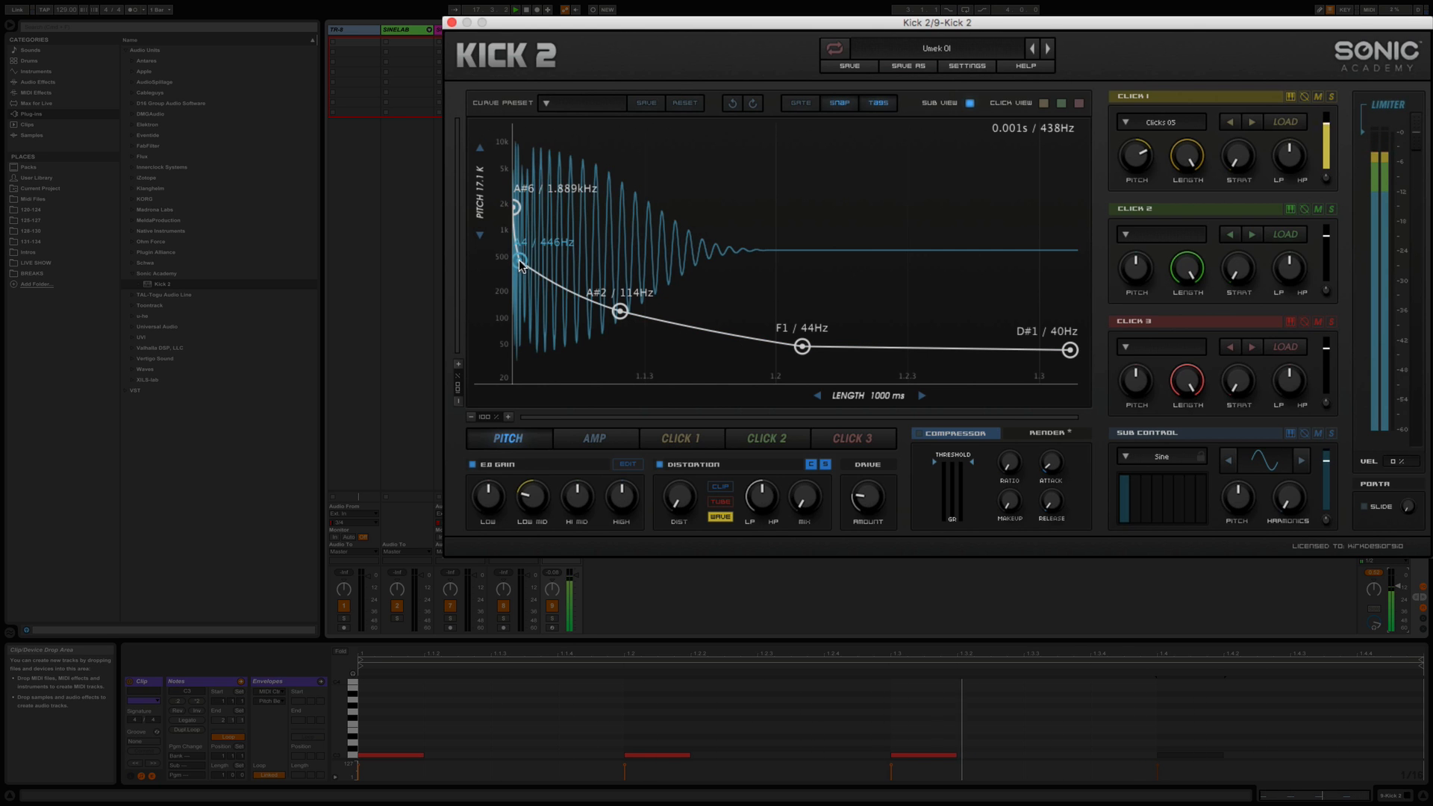
# Lower the second and third points of the pitch curve to 330 Hz and 87 Hz, and shorten Click 1's length.
pyautogui.moveTo(521, 265); pyautogui.dragTo(528, 278)
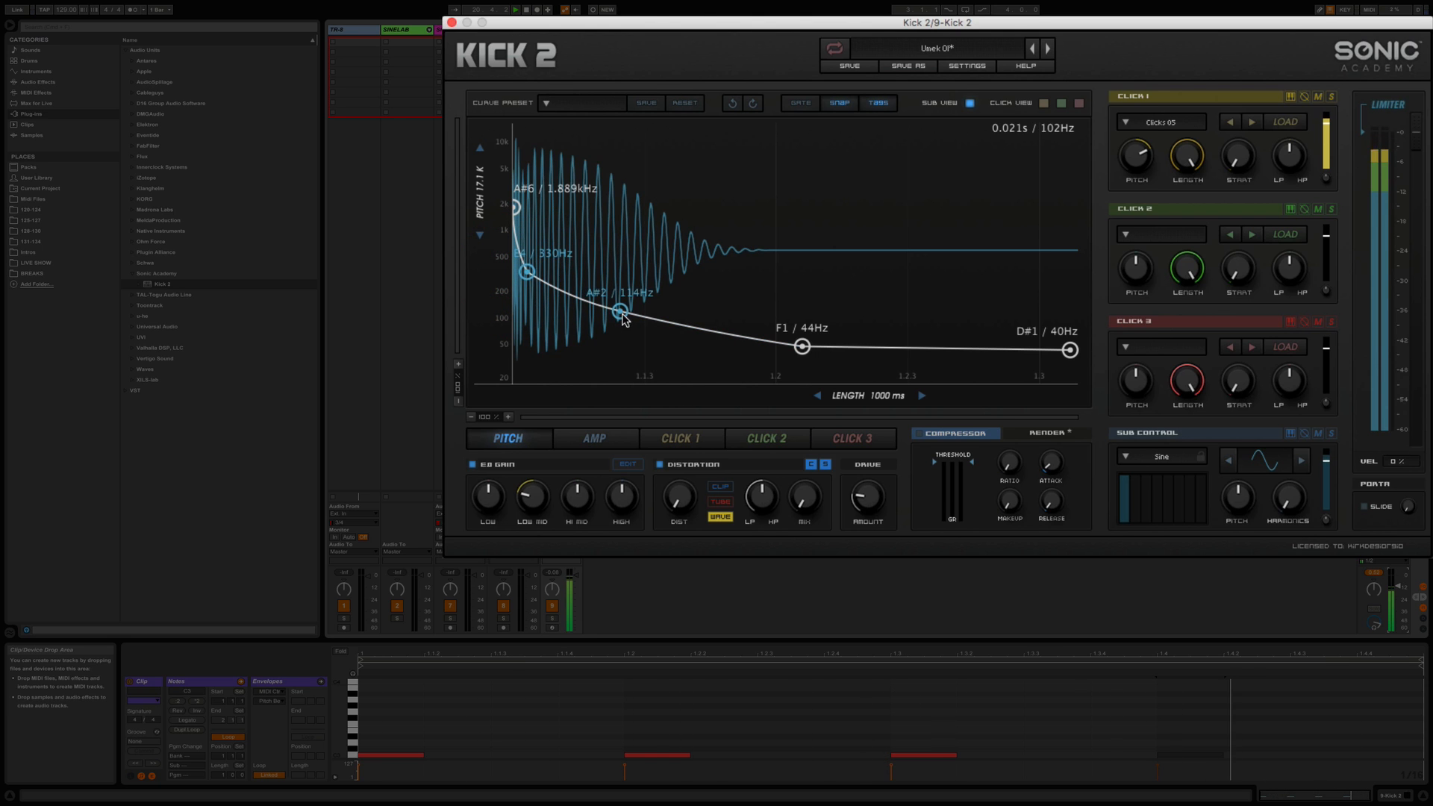
pyautogui.moveTo(620, 311); pyautogui.dragTo(622, 325)
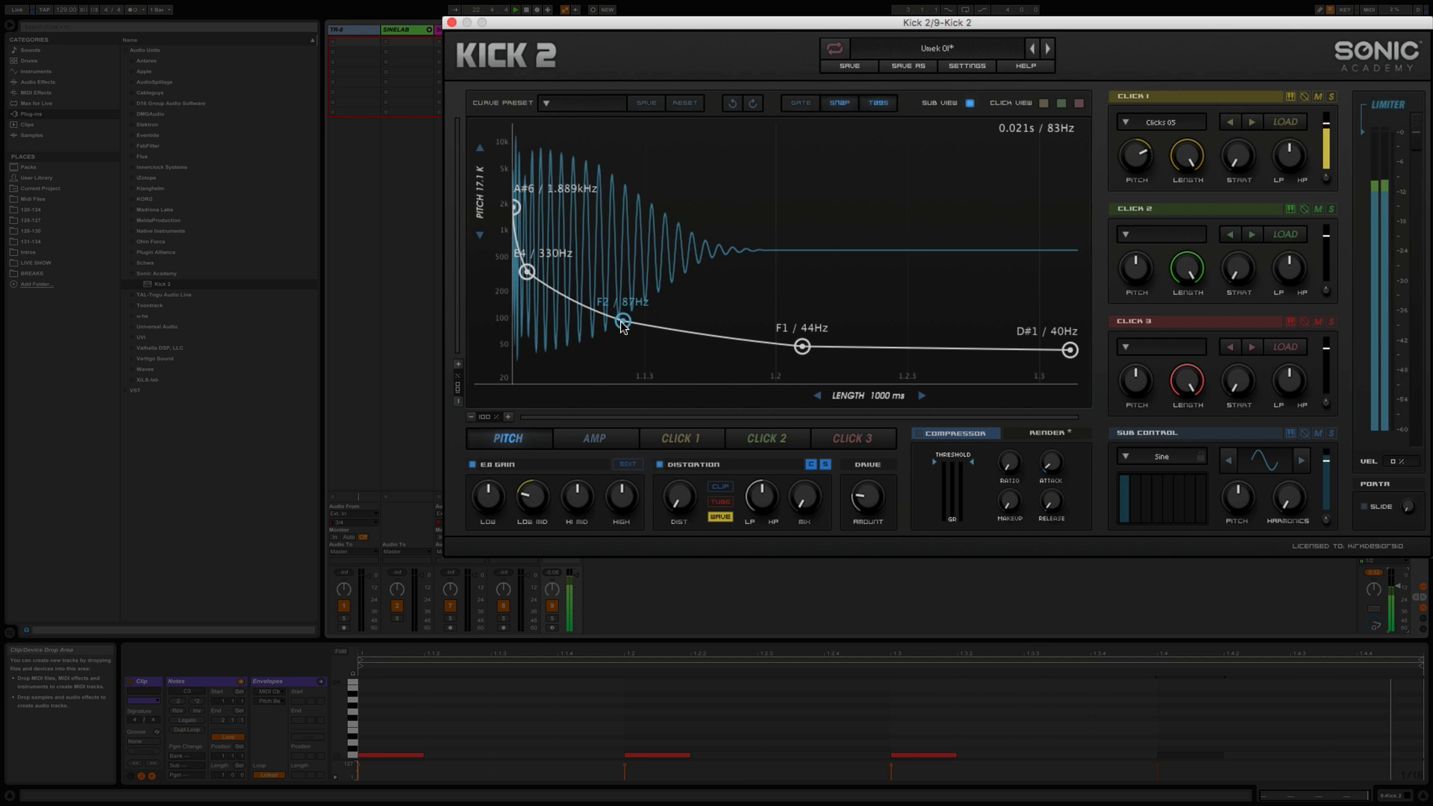
pyautogui.click(622, 322)
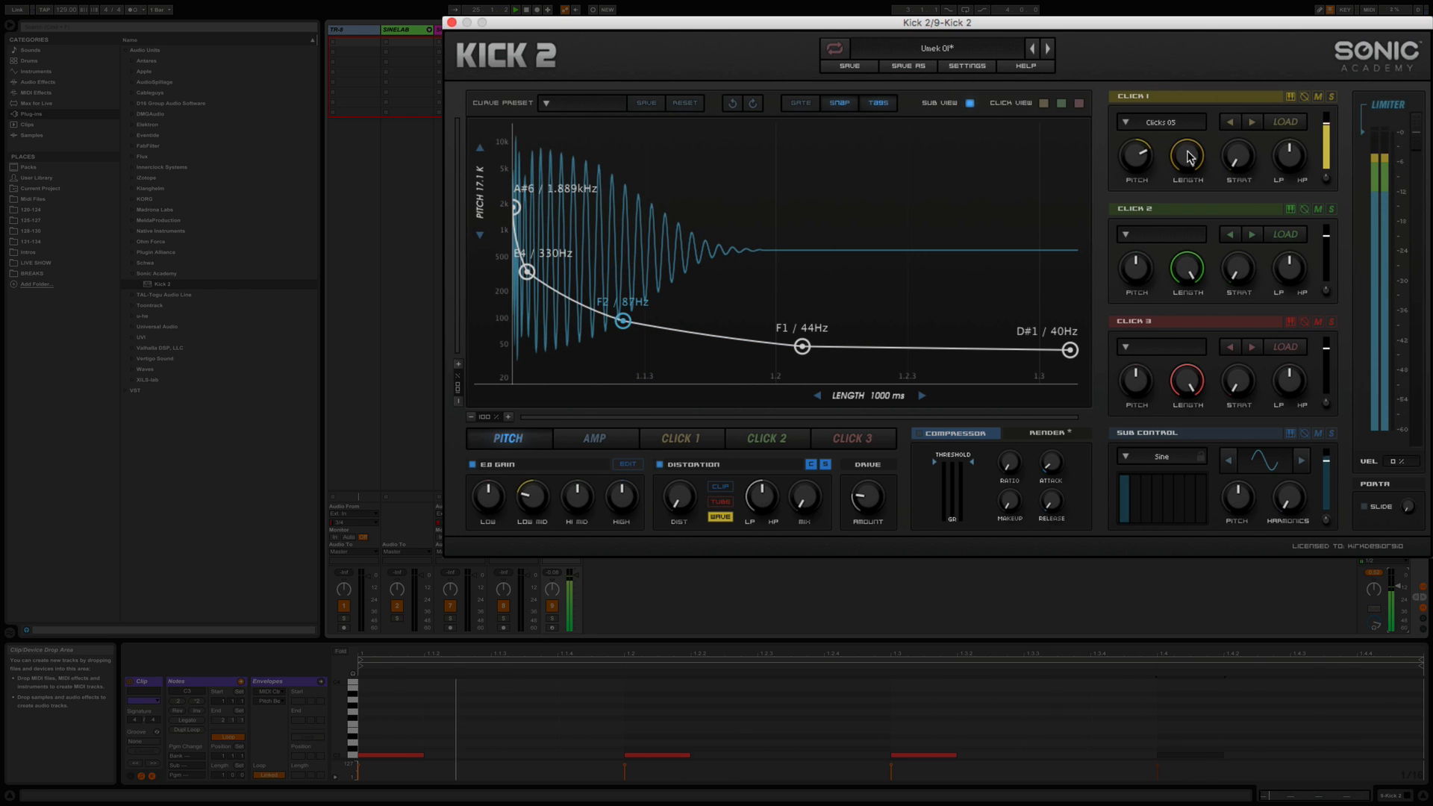
pyautogui.moveTo(1186, 156)
pyautogui.mouseDown()
pyautogui.moveTo(1171, 512)
pyautogui.moveTo(1165, 284)
pyautogui.mouseUp()
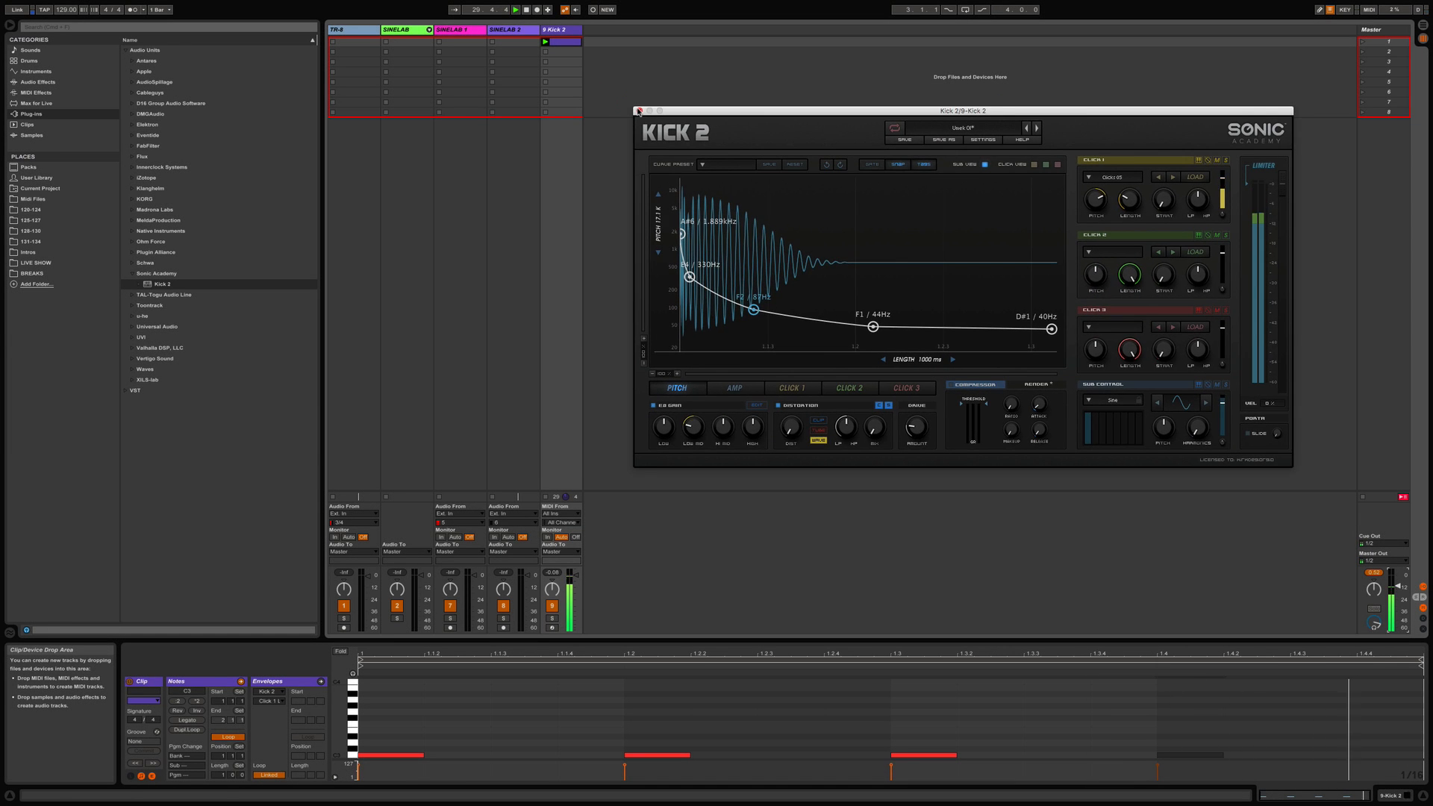
pyautogui.click(452, 23)
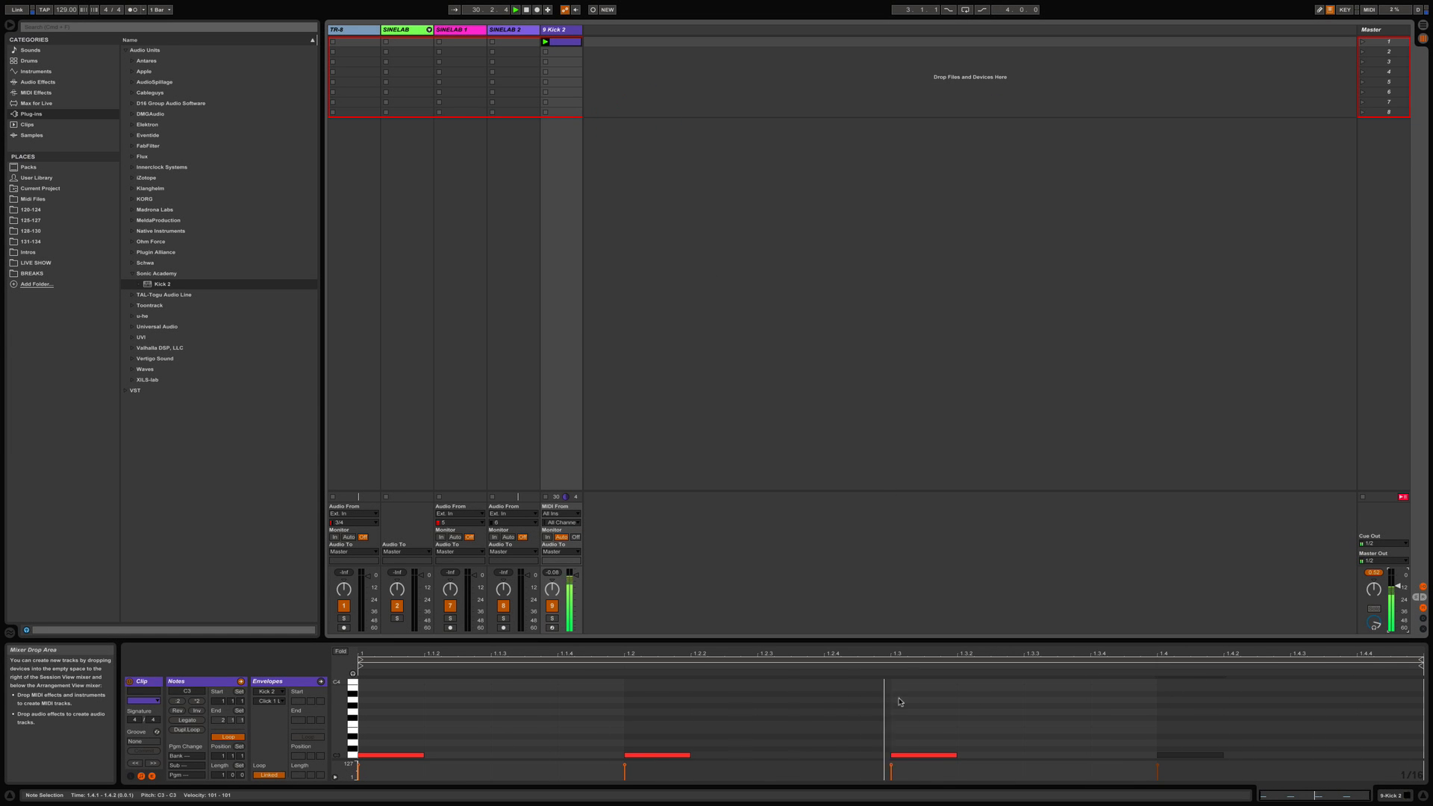
# Enlarge the note editor and add extra C3 kick notes at 1.4.4 and 1.1.3.
pyautogui.moveTo(853, 641); pyautogui.dragTo(855, 561)
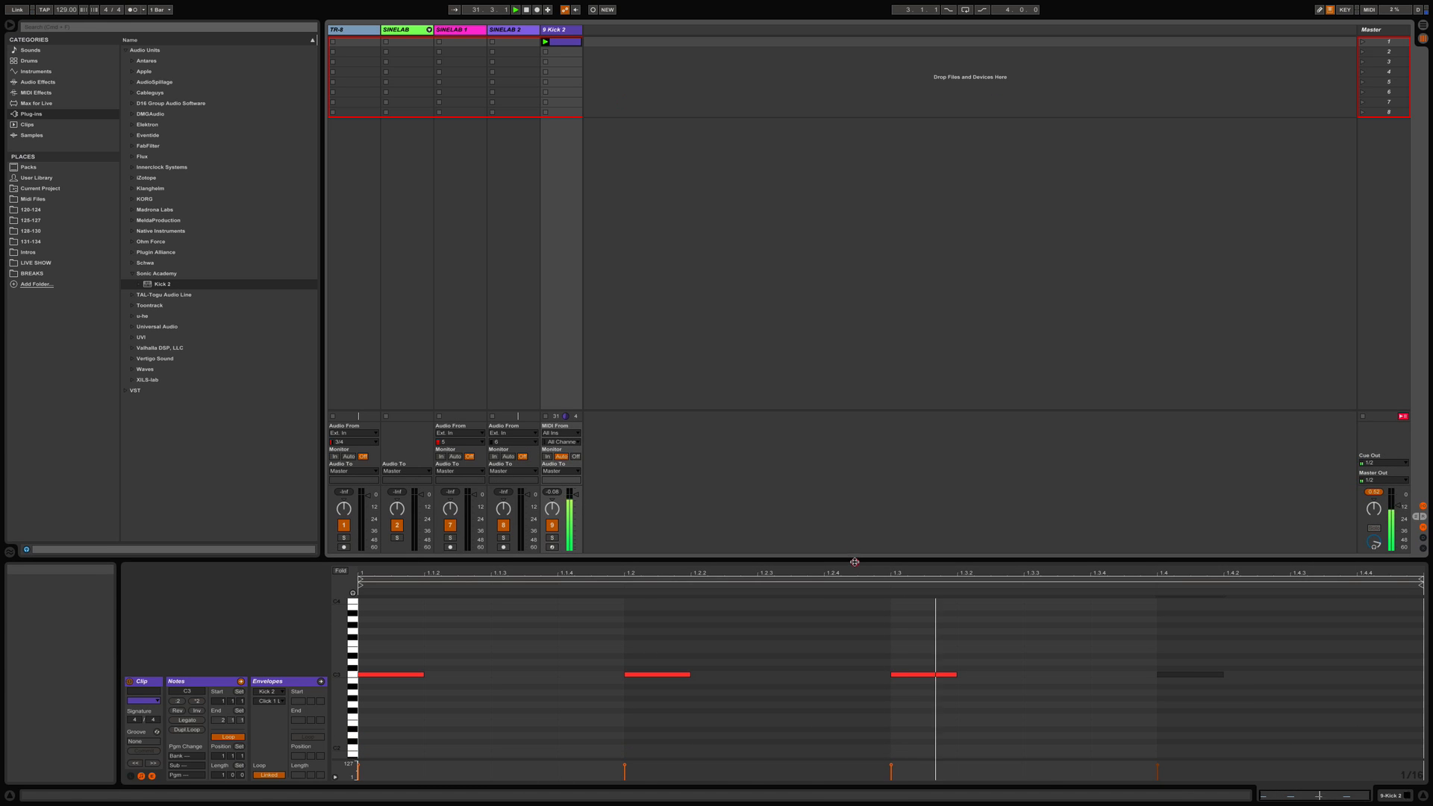
pyautogui.click(1027, 694)
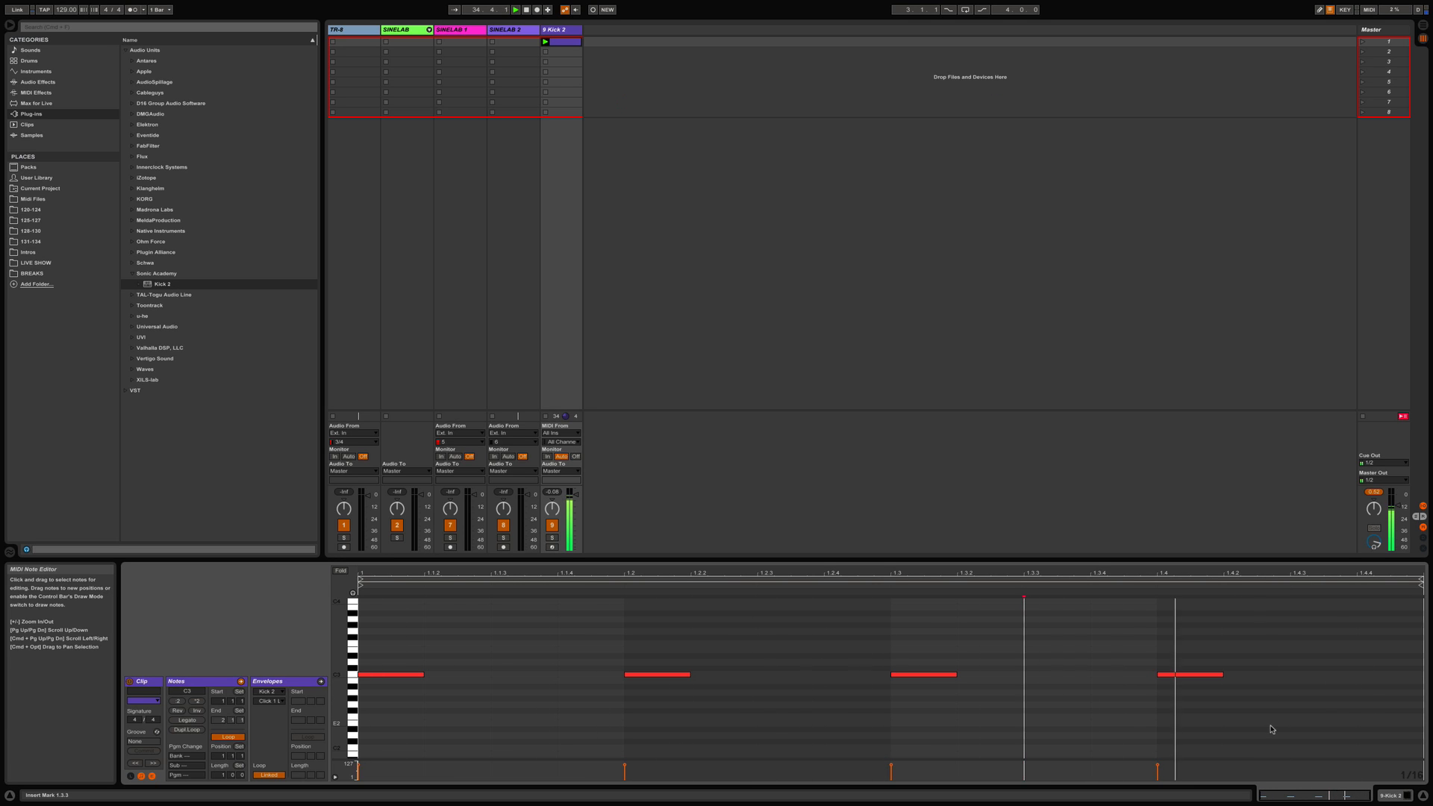
pyautogui.doubleClick(1333, 676)
pyautogui.moveTo(1332, 675); pyautogui.dragTo(1380, 676)
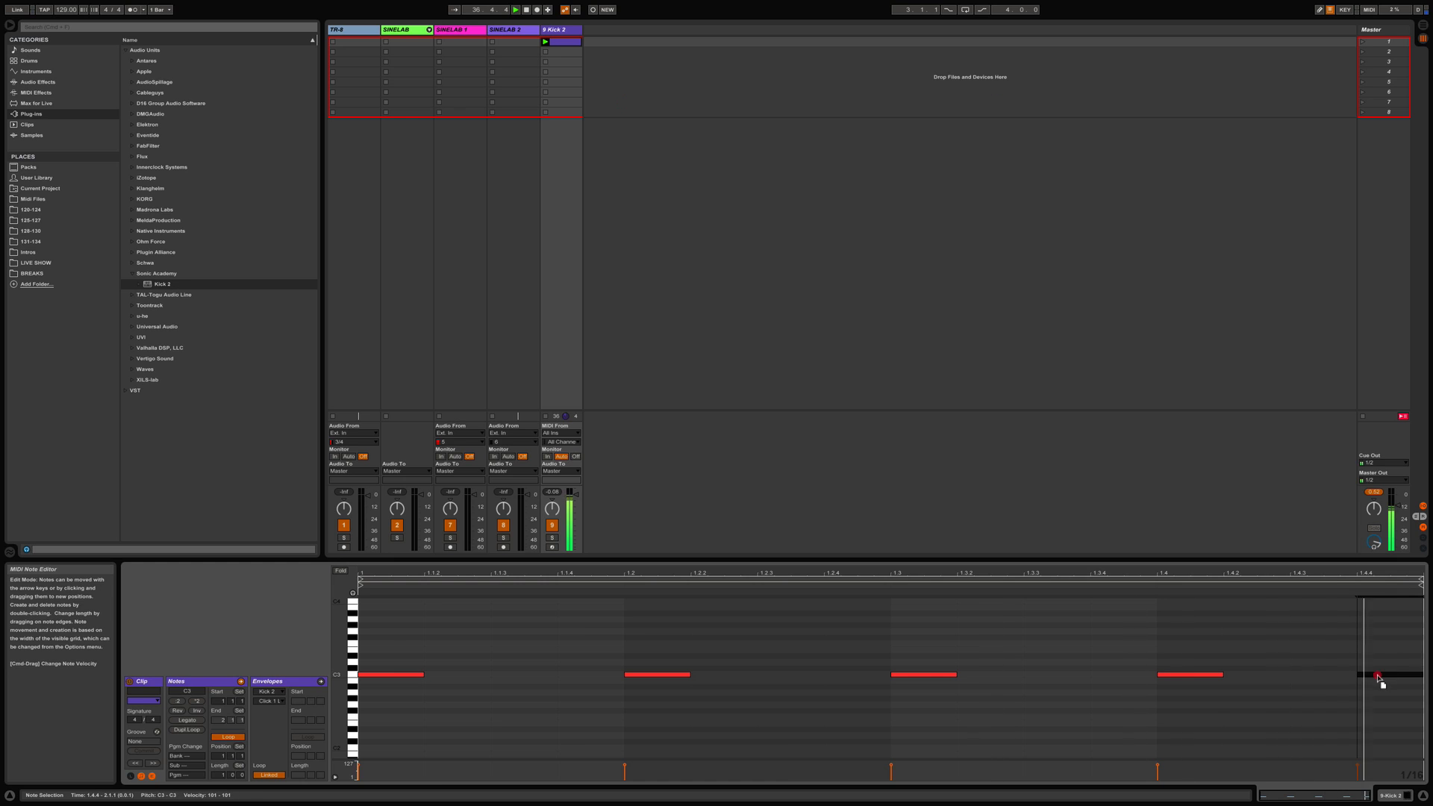
pyautogui.doubleClick(835, 675)
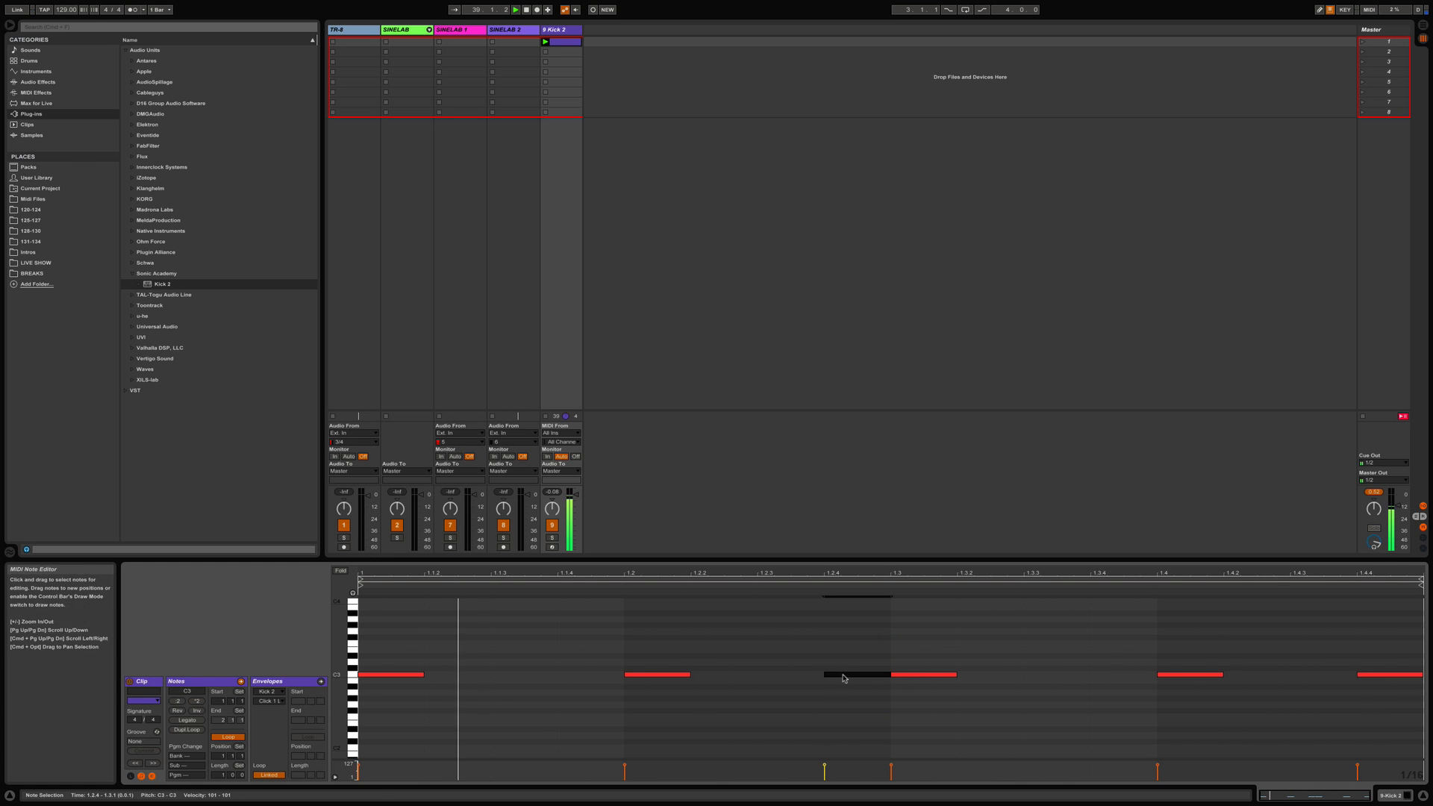
pyautogui.moveTo(825, 677); pyautogui.dragTo(522, 675)
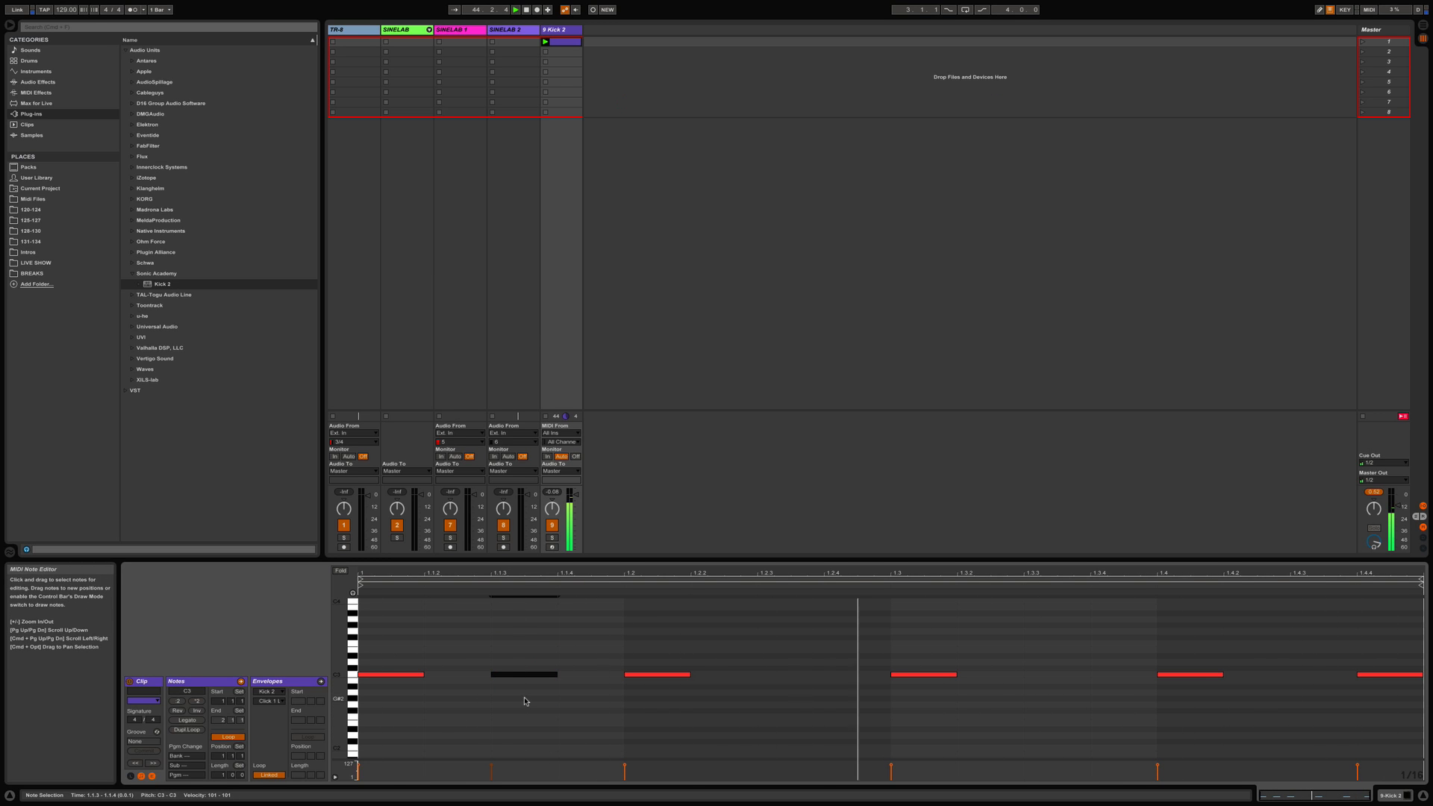
# Lower the velocities of the two extra kick notes at 1.1.3 and 1.4.4.
pyautogui.moveTo(491, 767); pyautogui.dragTo(491, 772)
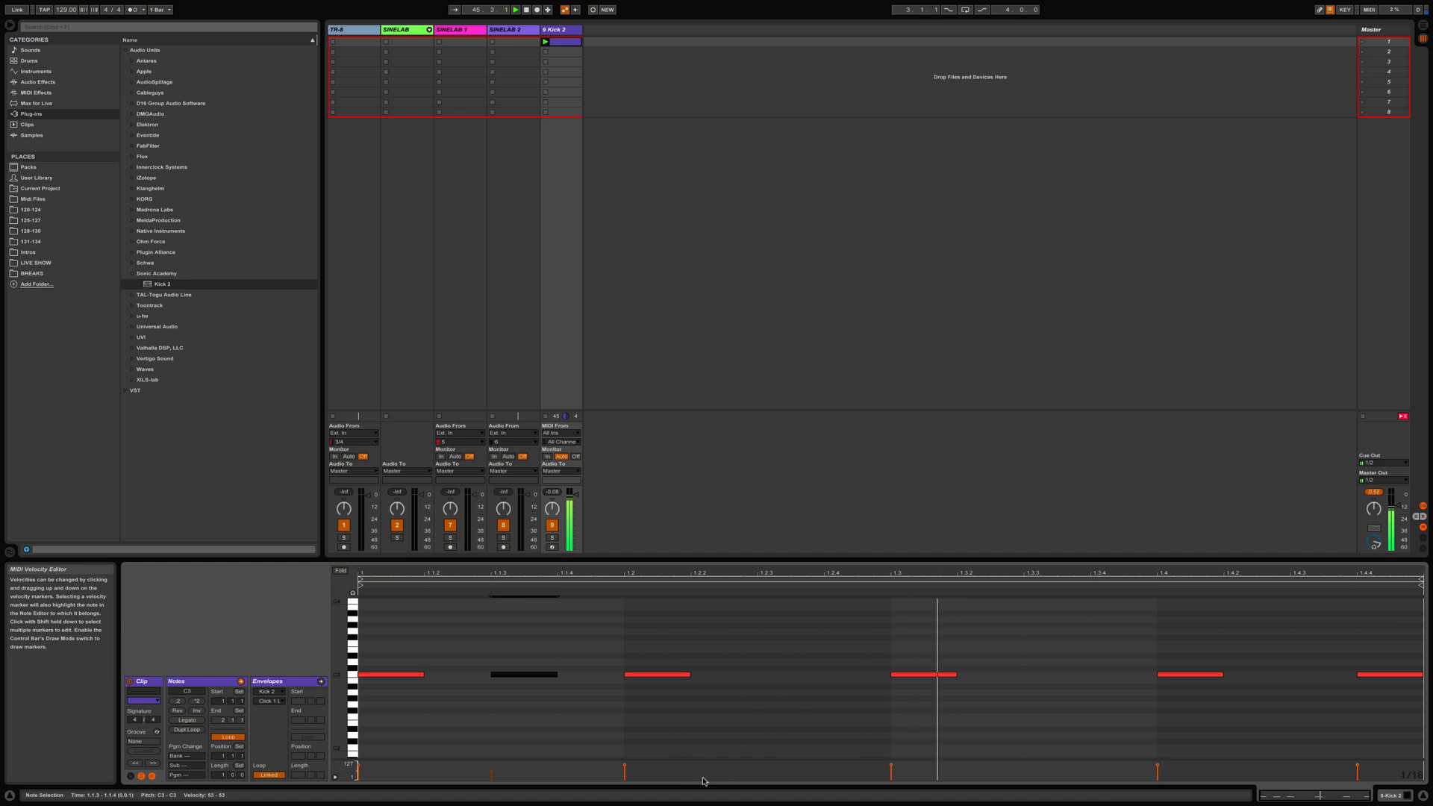
pyautogui.moveTo(1357, 764); pyautogui.dragTo(1356, 774)
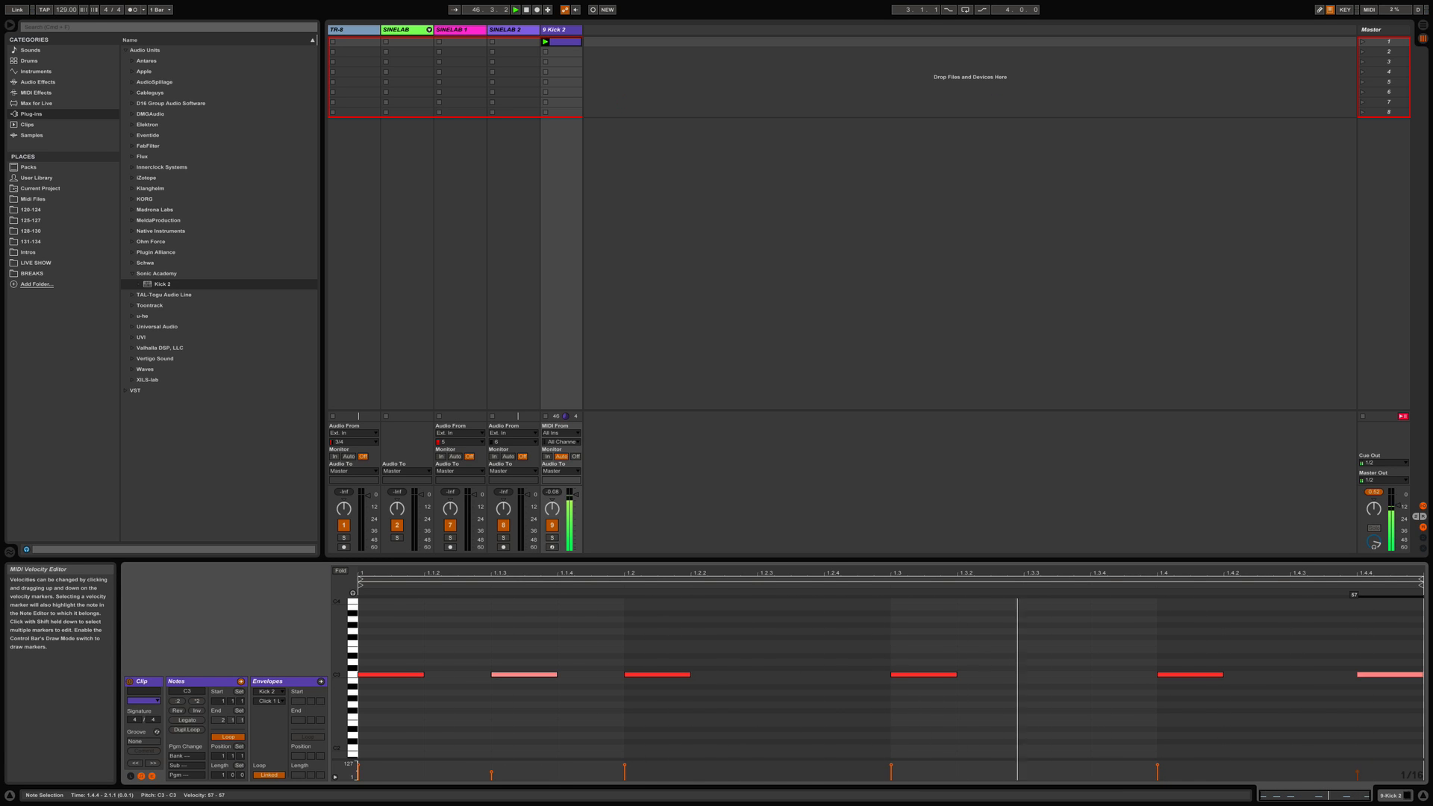
pyautogui.moveTo(491, 771); pyautogui.dragTo(491, 776)
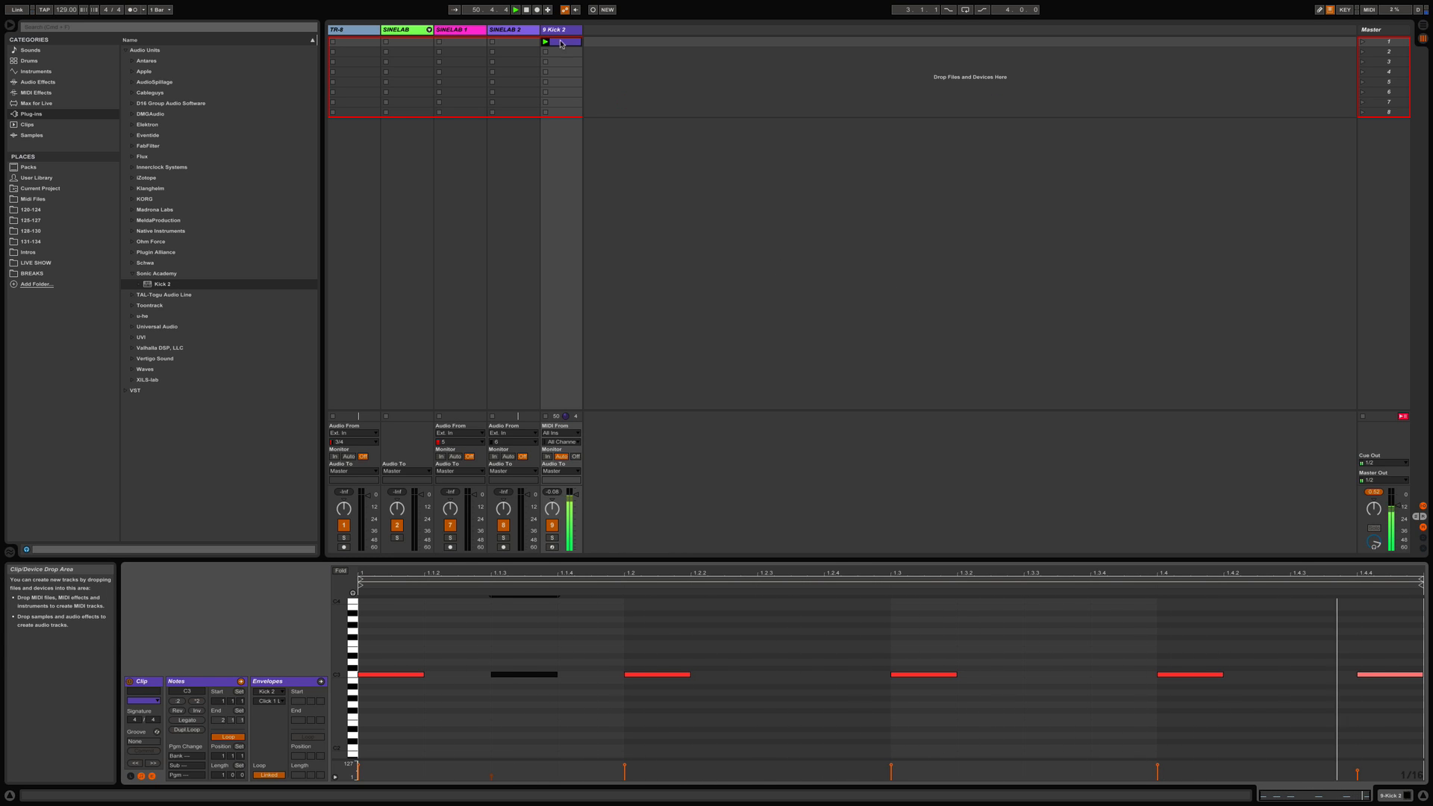
# Insert a new MIDI track after the Kick 2 track and load Native Instruments Maschine 2 onto it.
pyautogui.click(858, 265)
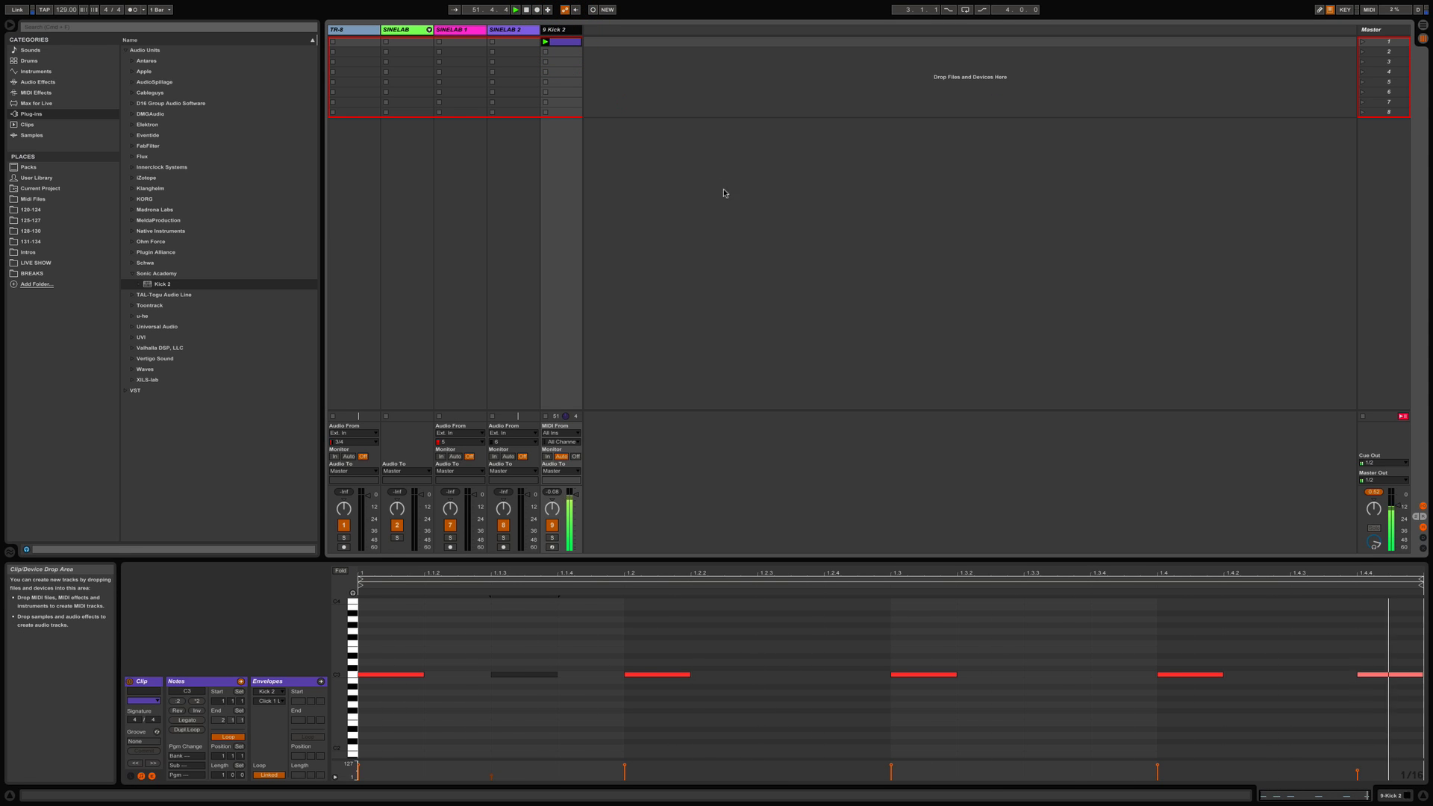
pyautogui.rightClick(598, 31)
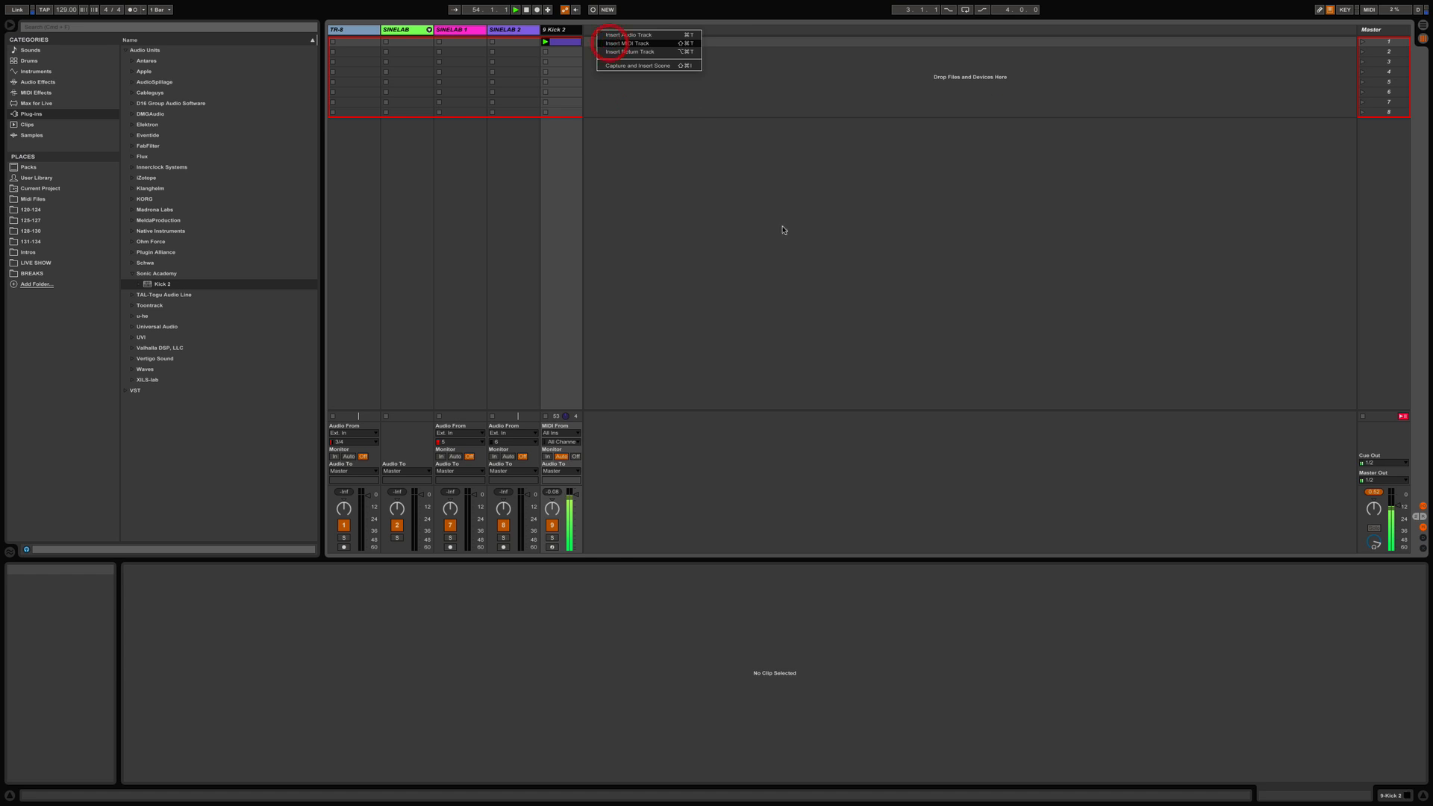
pyautogui.click(611, 43)
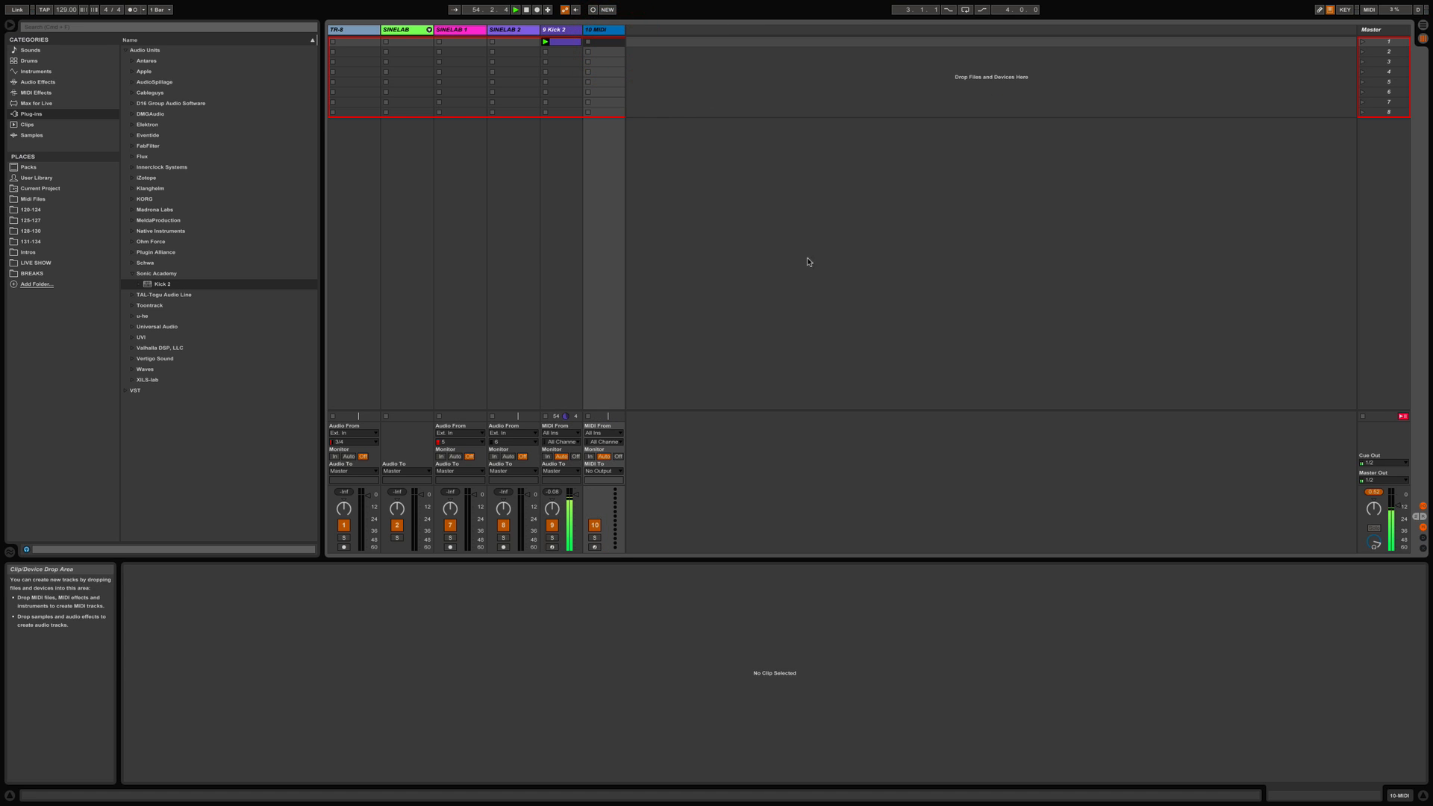
pyautogui.click(132, 232)
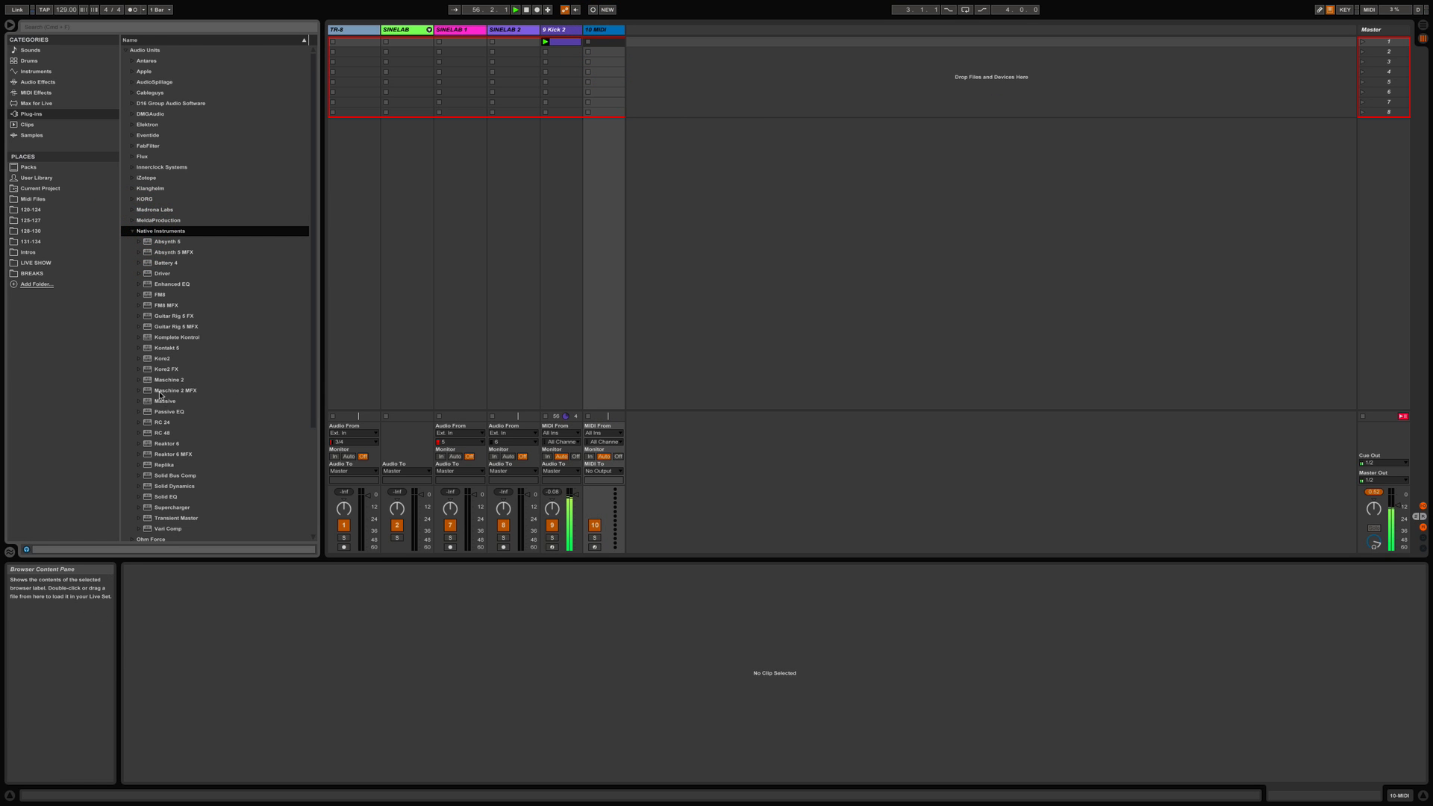
pyautogui.moveTo(149, 383); pyautogui.dragTo(603, 352)
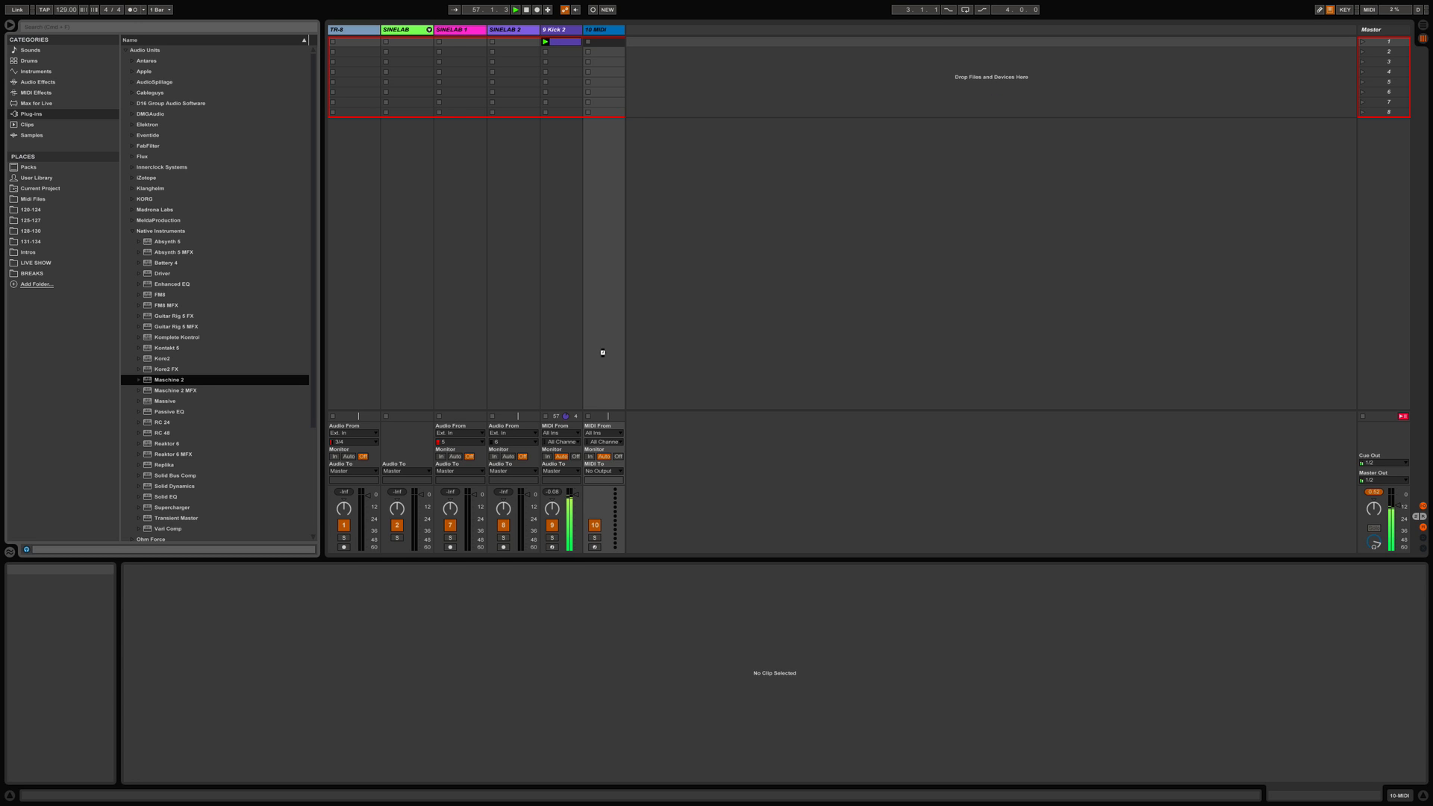
pyautogui.moveTo(603, 352); pyautogui.dragTo(603, 356)
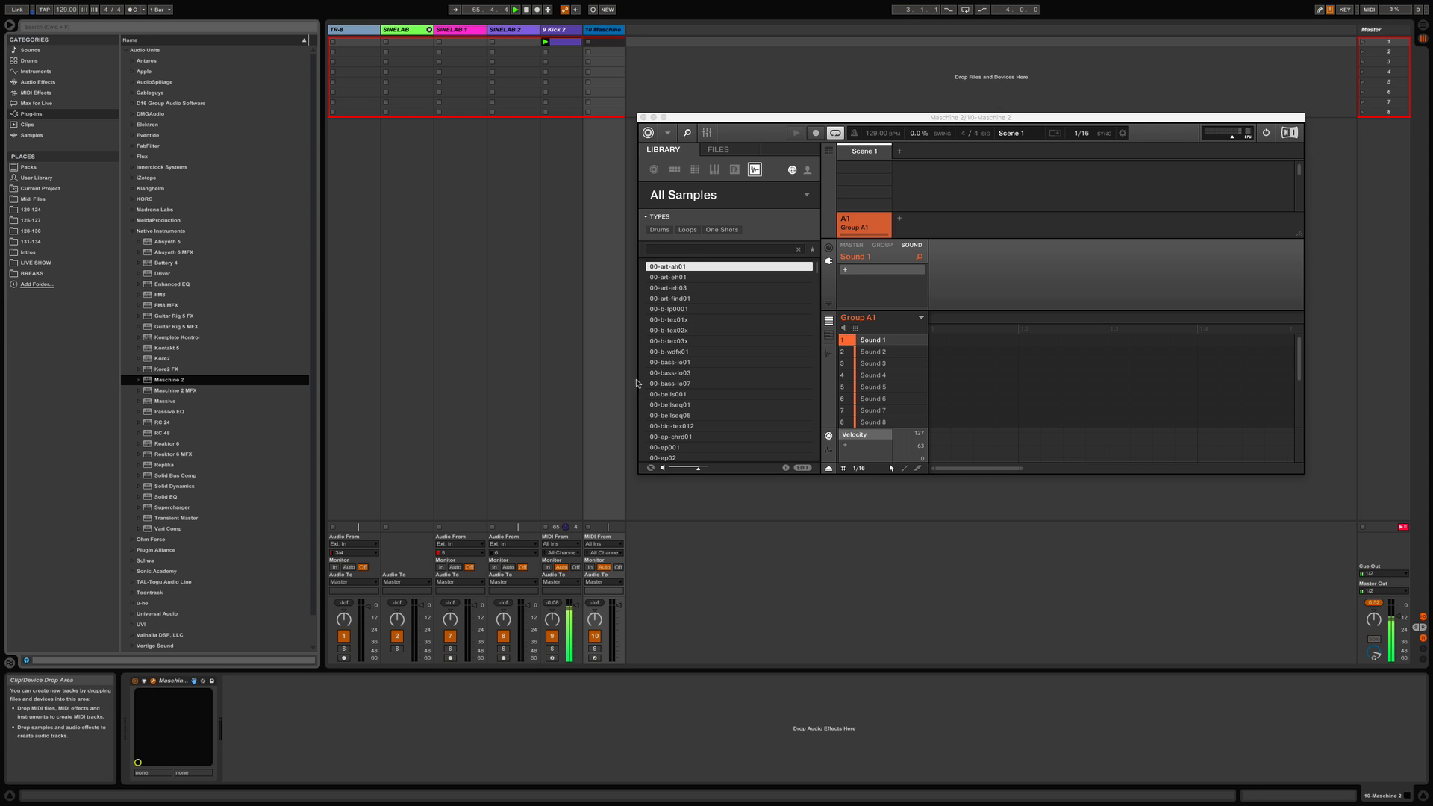
# Filter Maschine's sample library to Drums, Kick and Sub, and browse the matching samples.
pyautogui.click(661, 230)
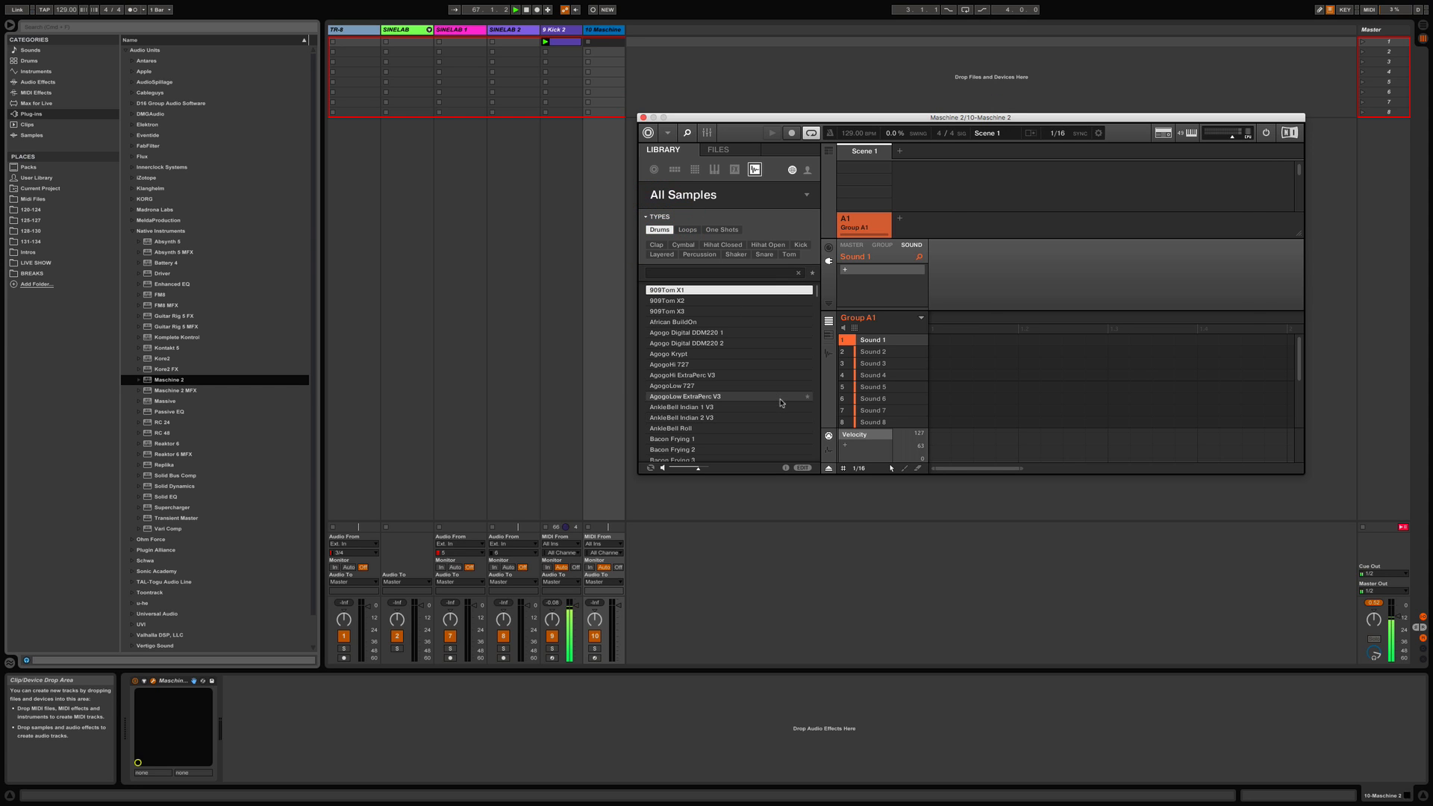
pyautogui.click(799, 245)
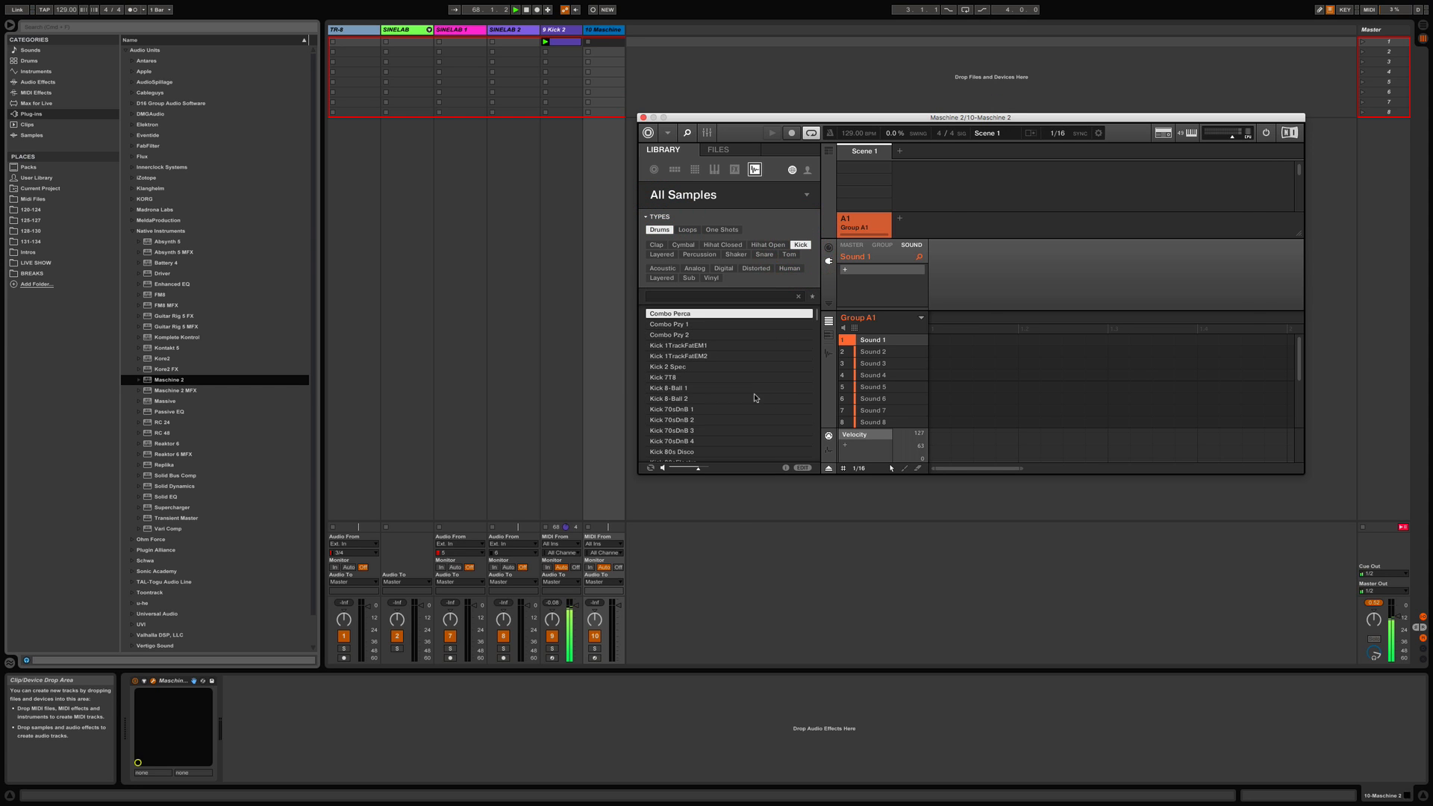
pyautogui.scroll(-5, 755, 398)
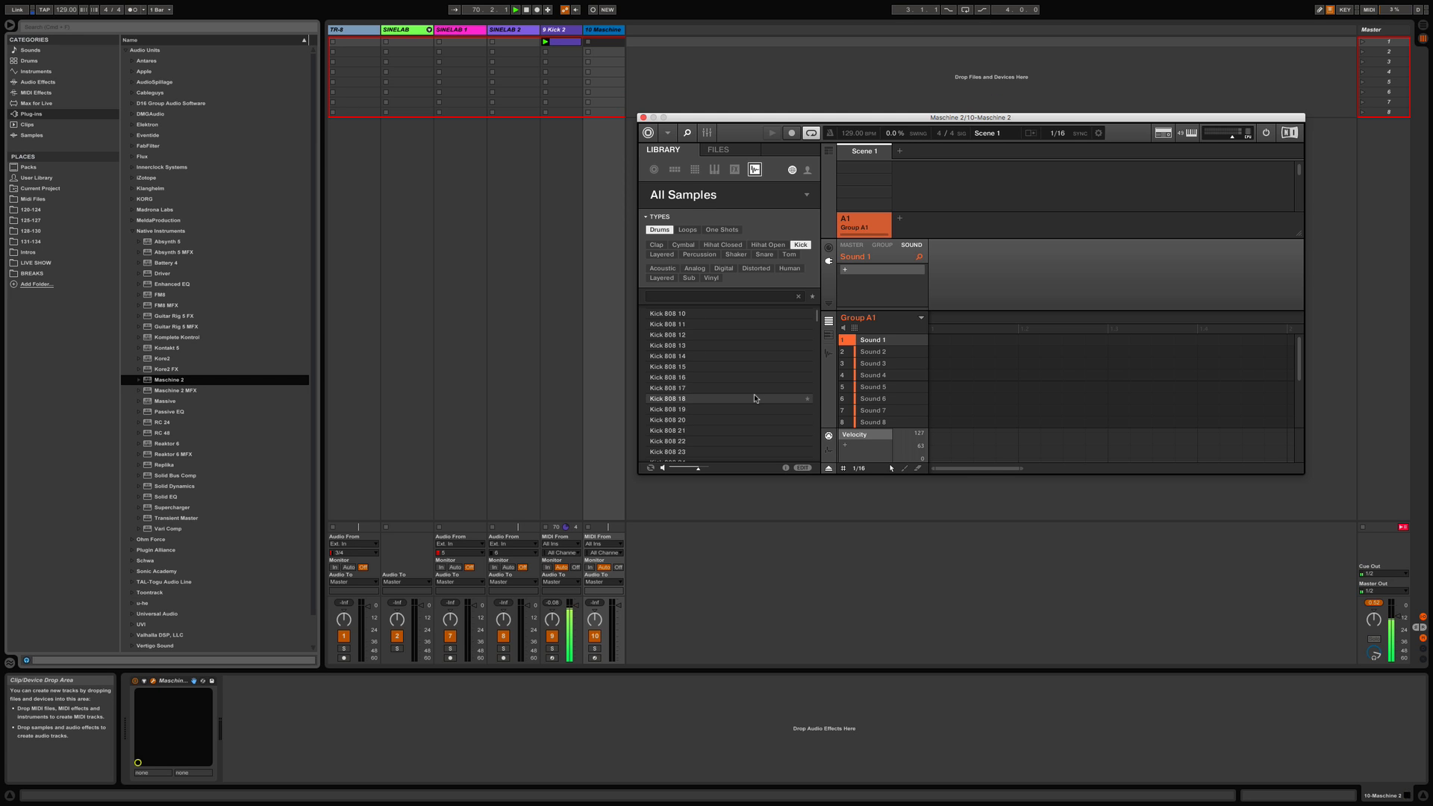
pyautogui.scroll(-8, 755, 398)
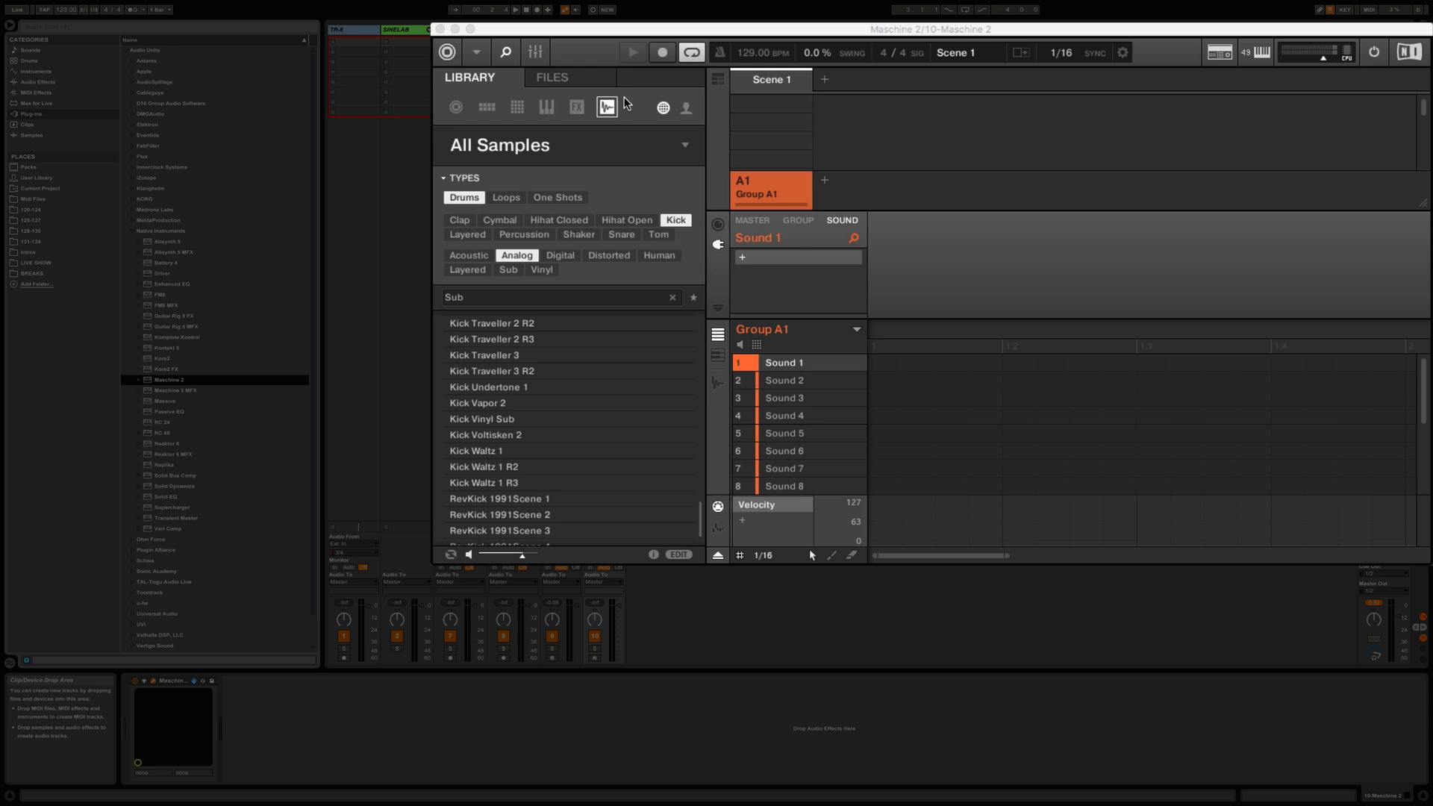
pyautogui.click(607, 107)
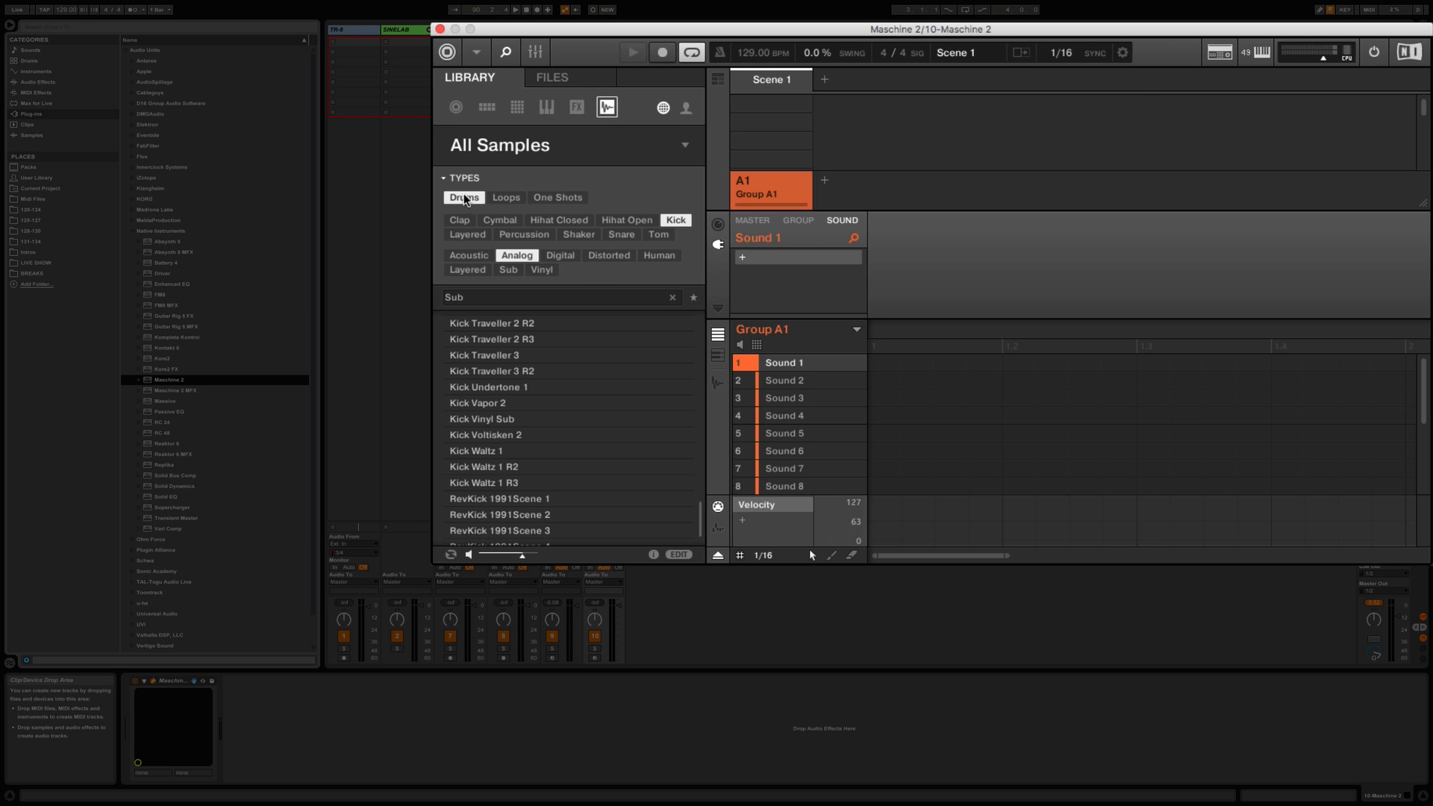
pyautogui.click(508, 269)
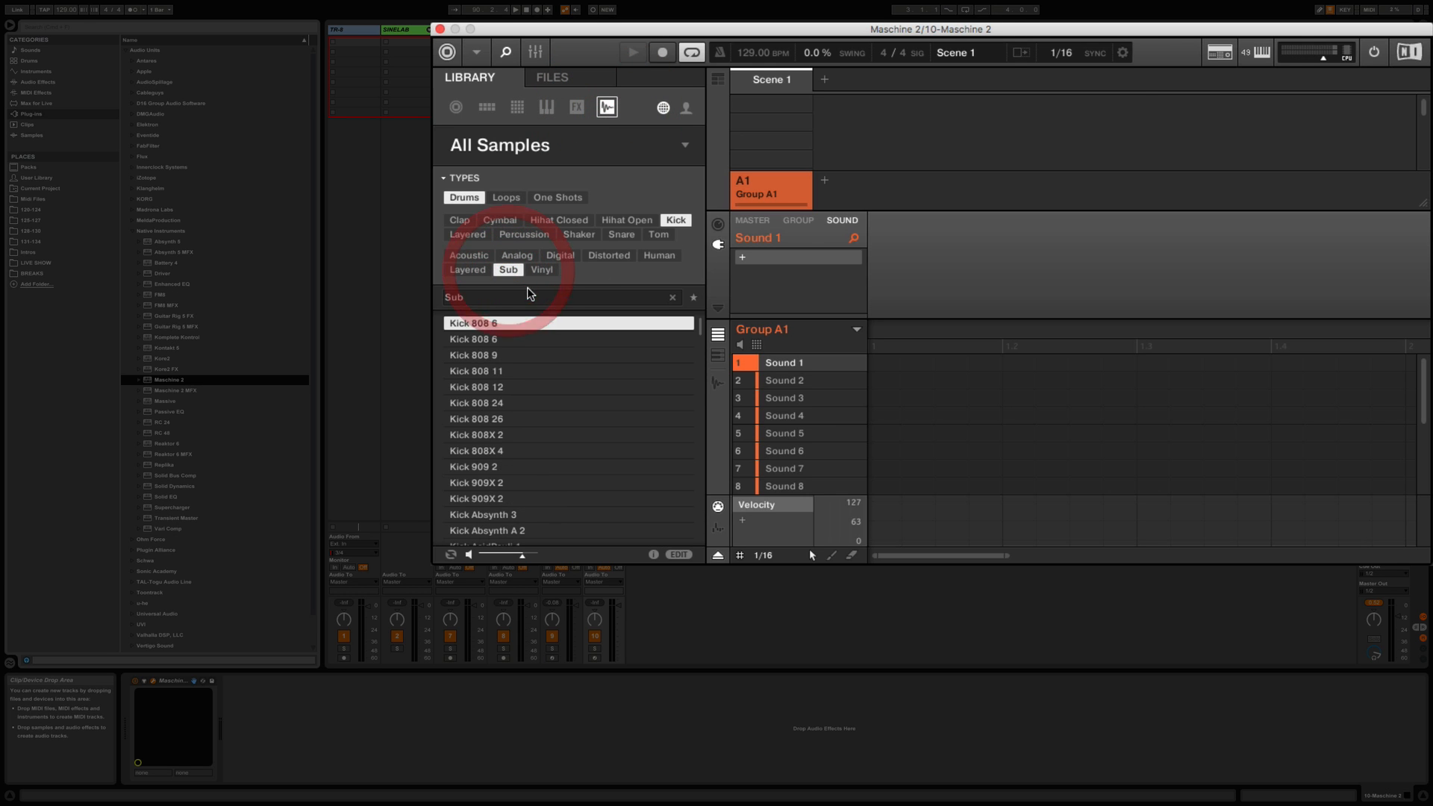
pyautogui.scroll(-5, 542, 398)
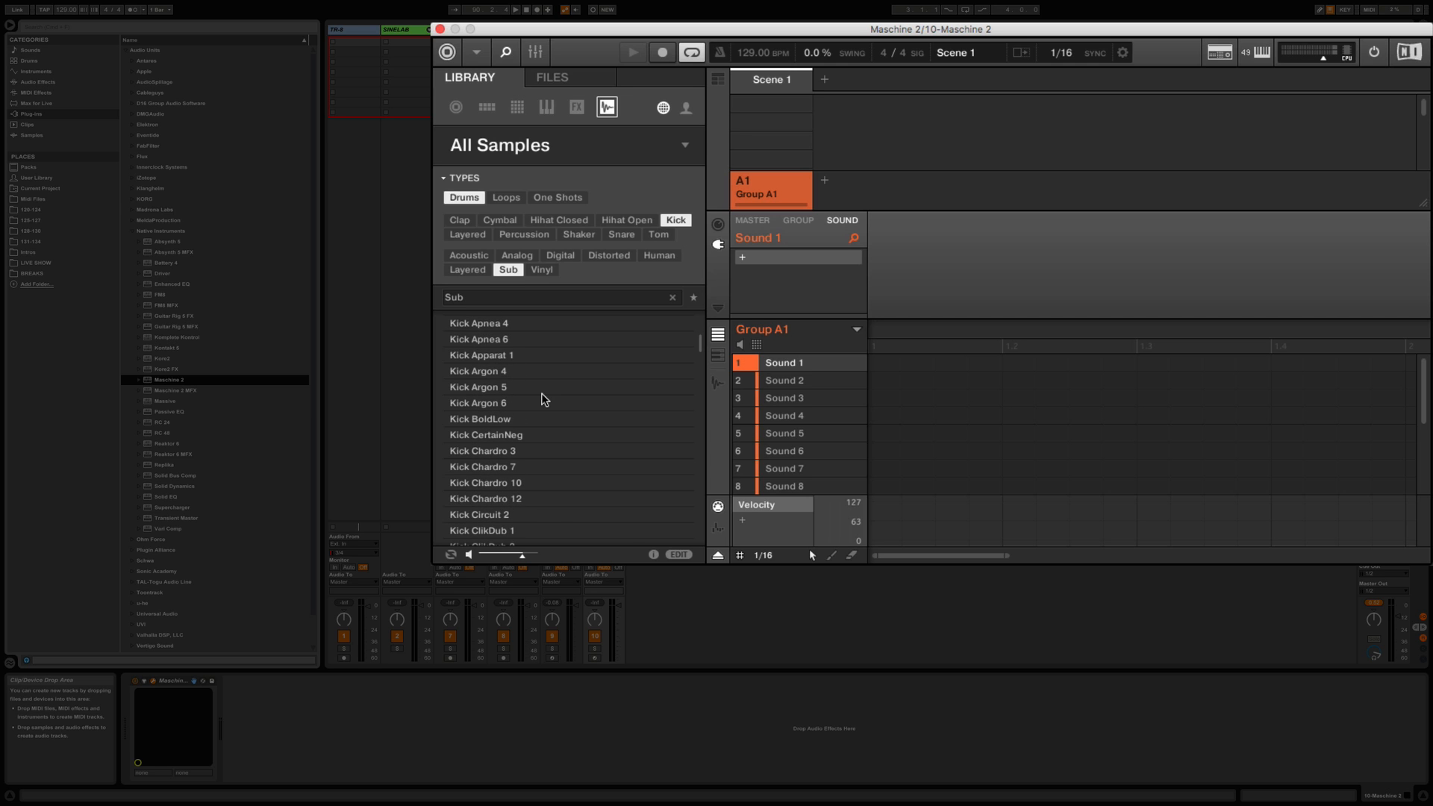
# Place Sound 1 notes on all four beats of Pattern 1 and load the Kick Dub 2 sample onto Sound 1.
pyautogui.click(879, 363)
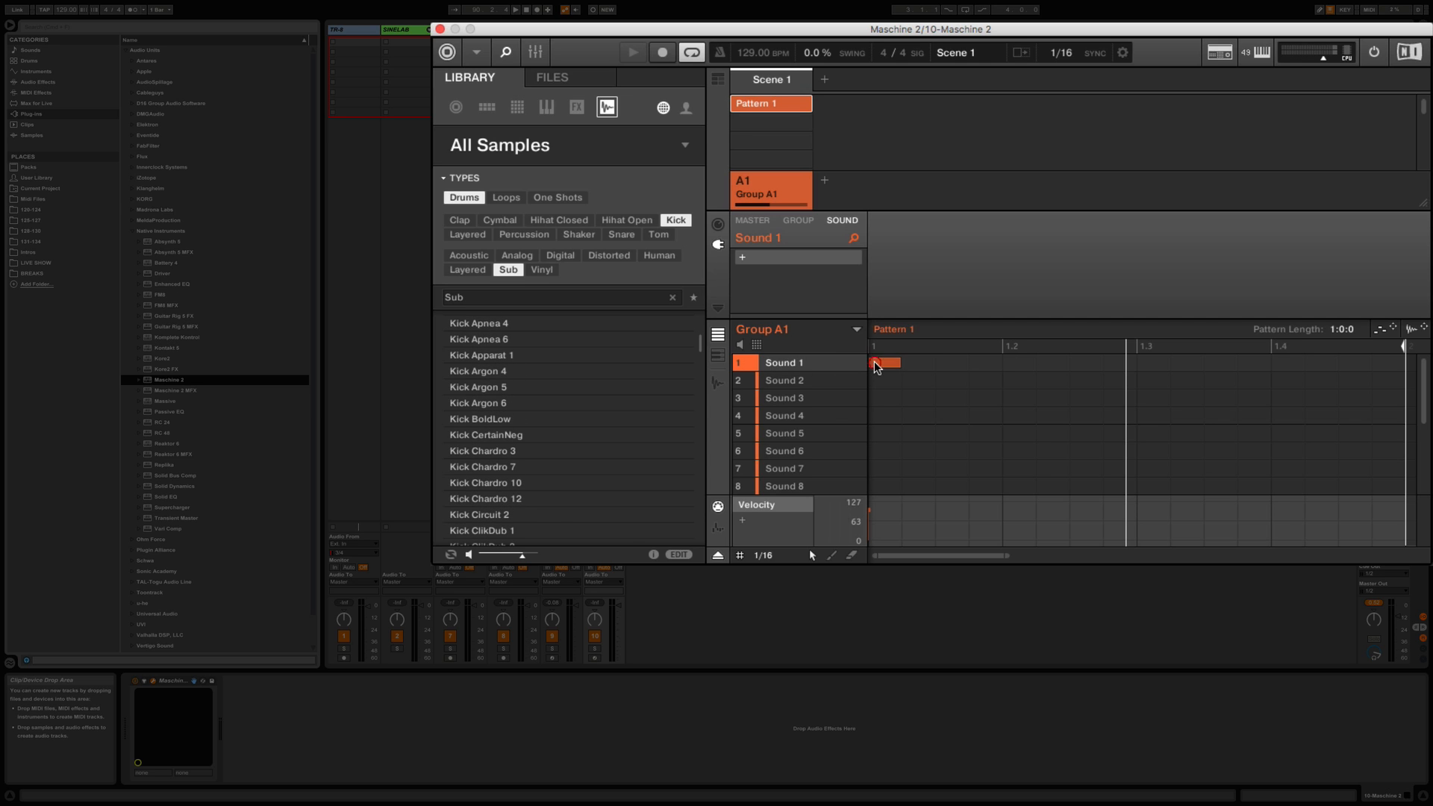
pyautogui.click(1007, 363)
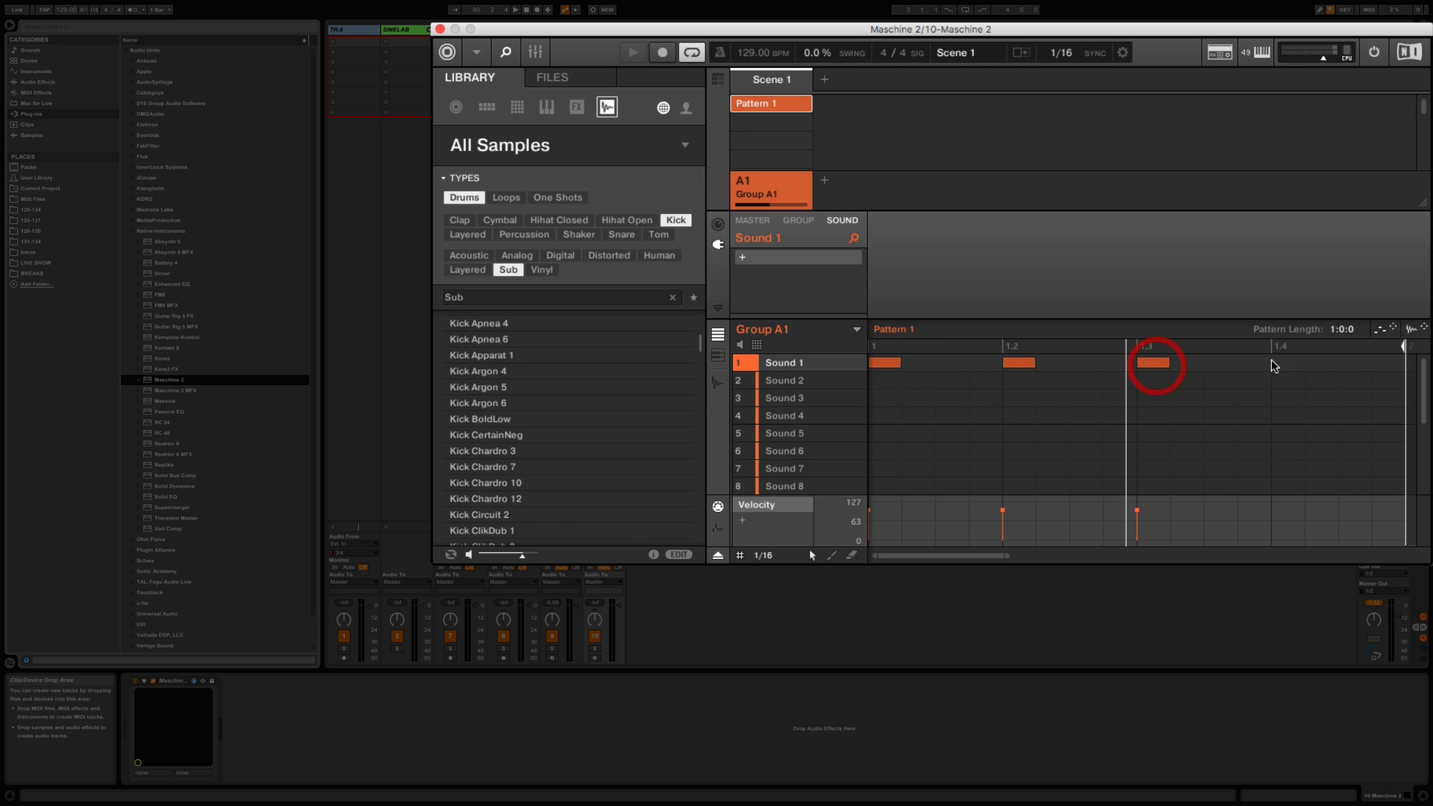
pyautogui.scroll(-5, 582, 381)
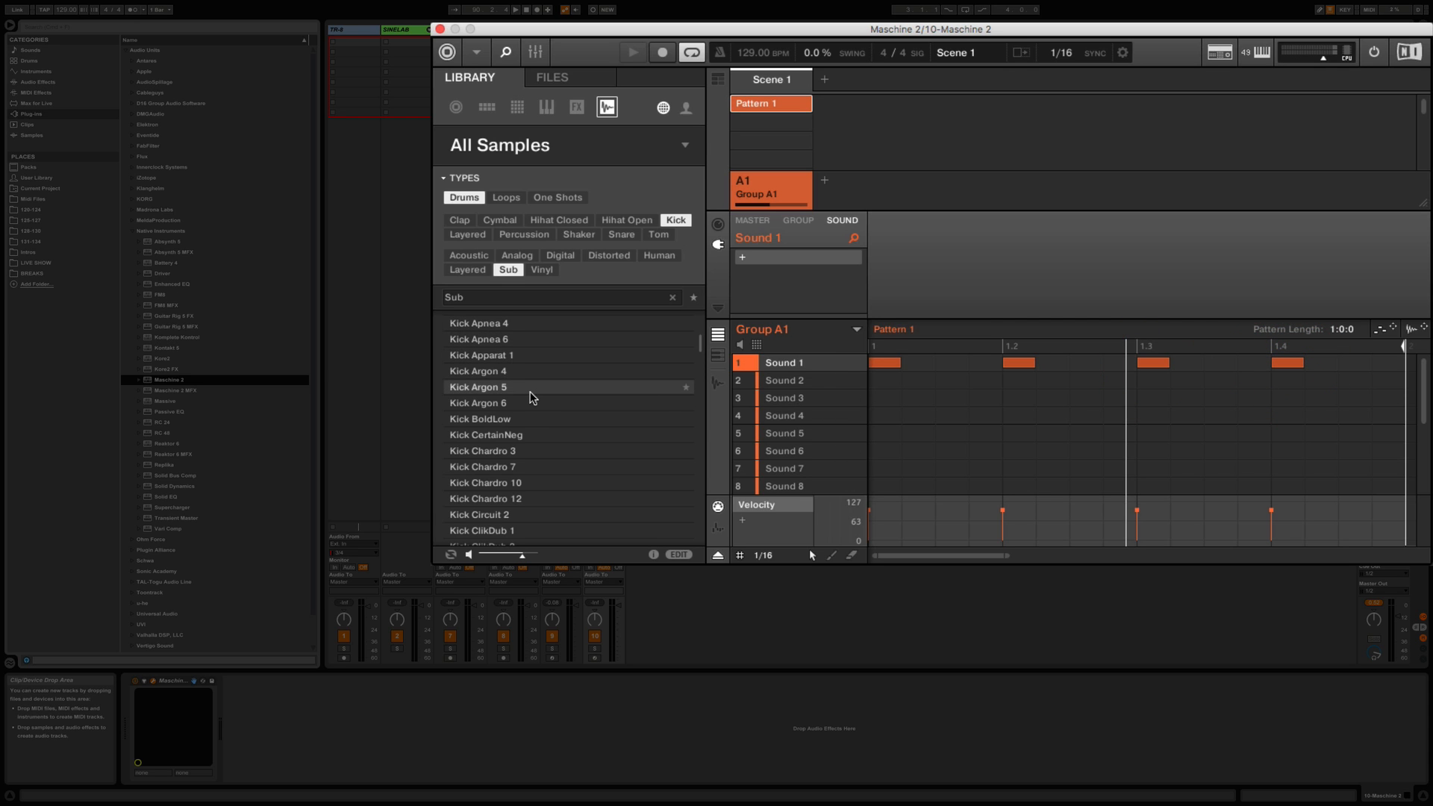
pyautogui.scroll(-3, 533, 397)
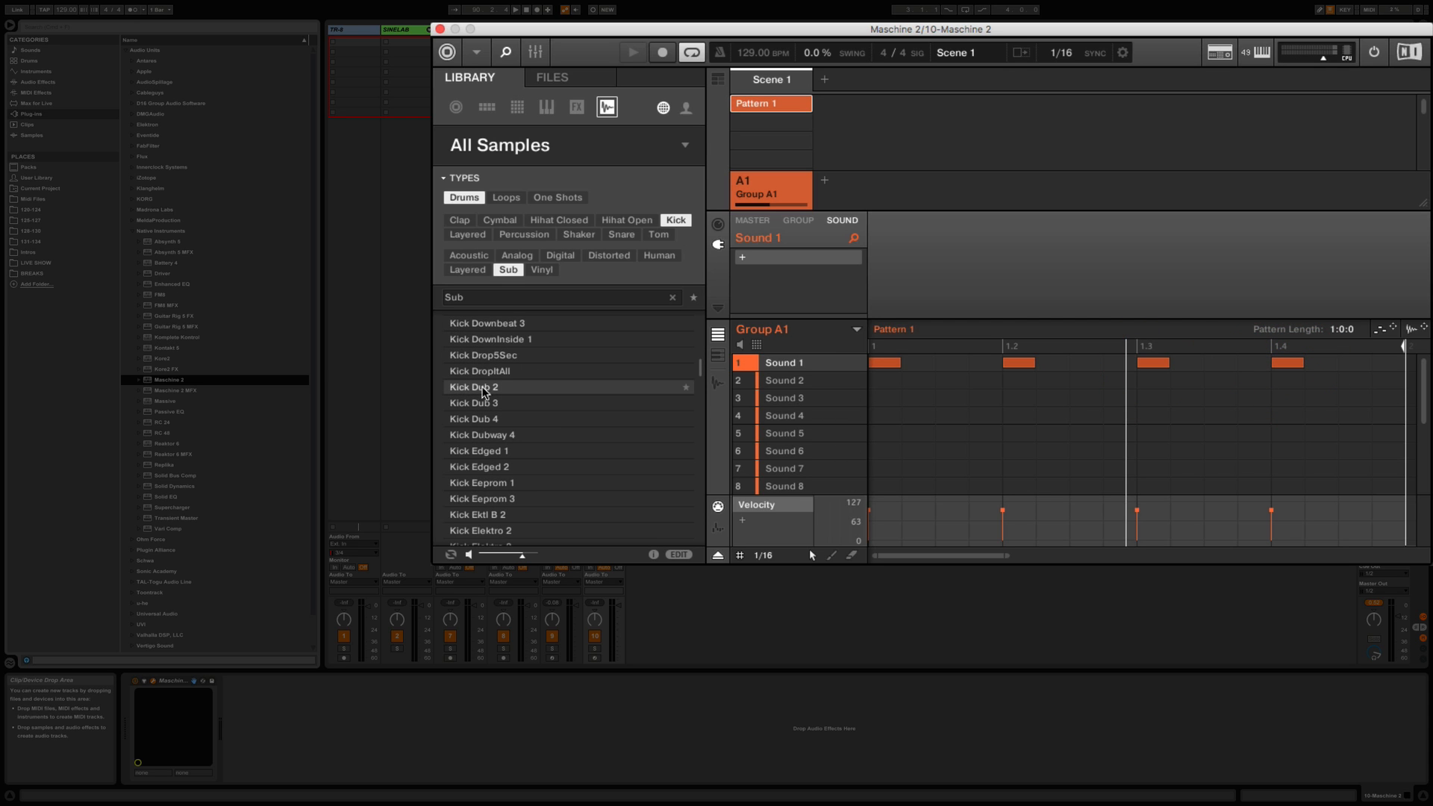
pyautogui.moveTo(478, 390); pyautogui.dragTo(687, 379)
pyautogui.moveTo(764, 356); pyautogui.dragTo(767, 362)
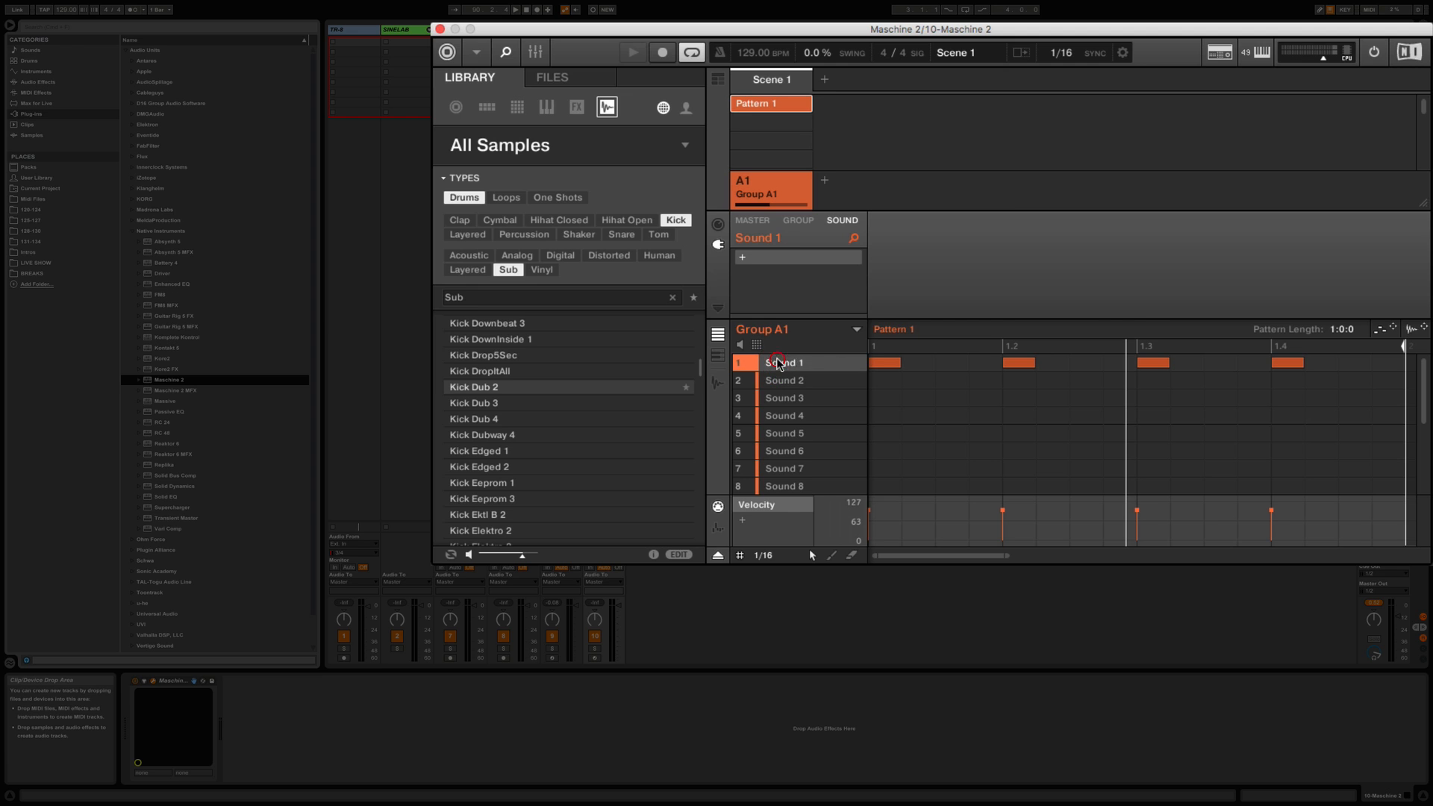
pyautogui.click(515, 10)
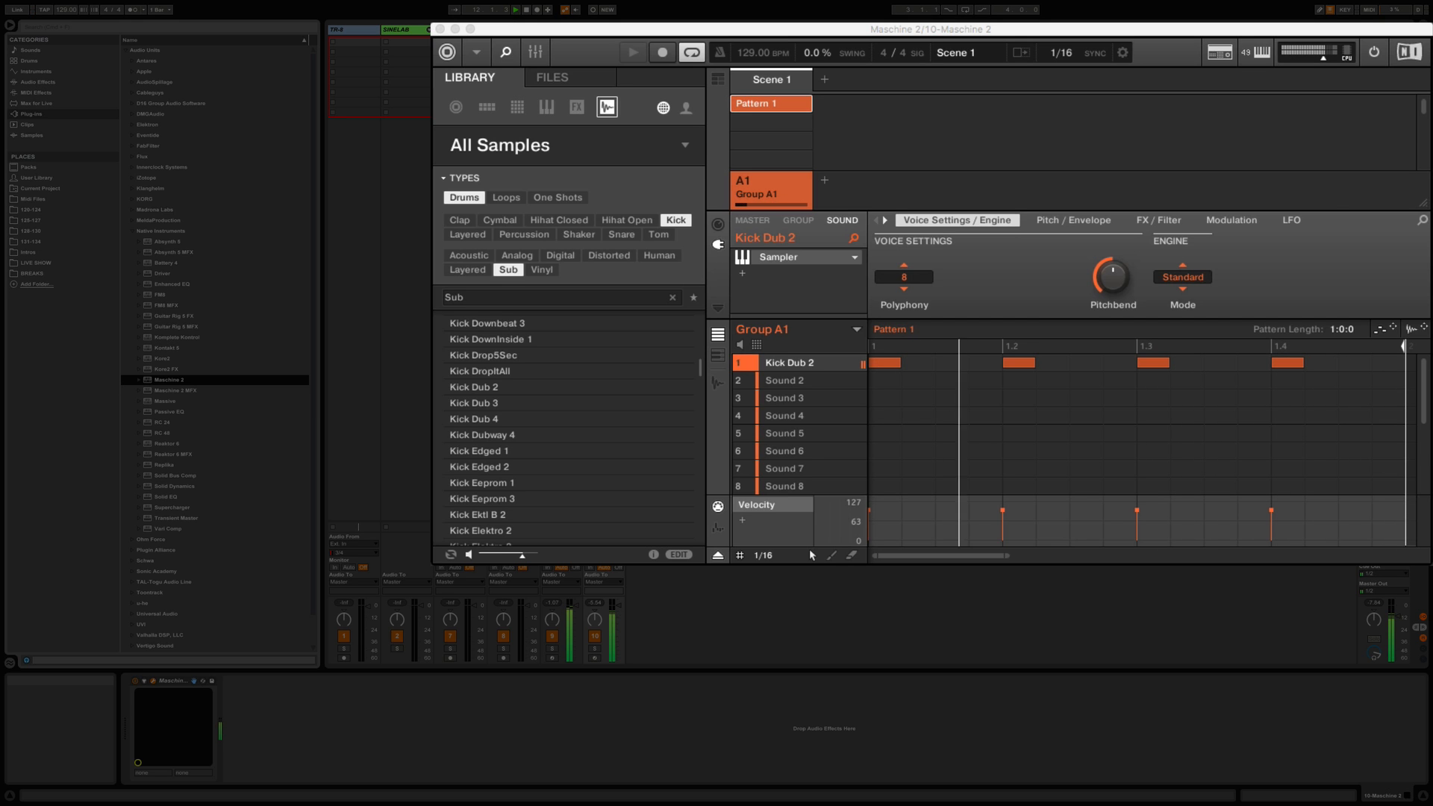
# Export Group A1's pattern as an audio clip onto a new audio track, close Maschine and mute its track.
pyautogui.click(1418, 330)
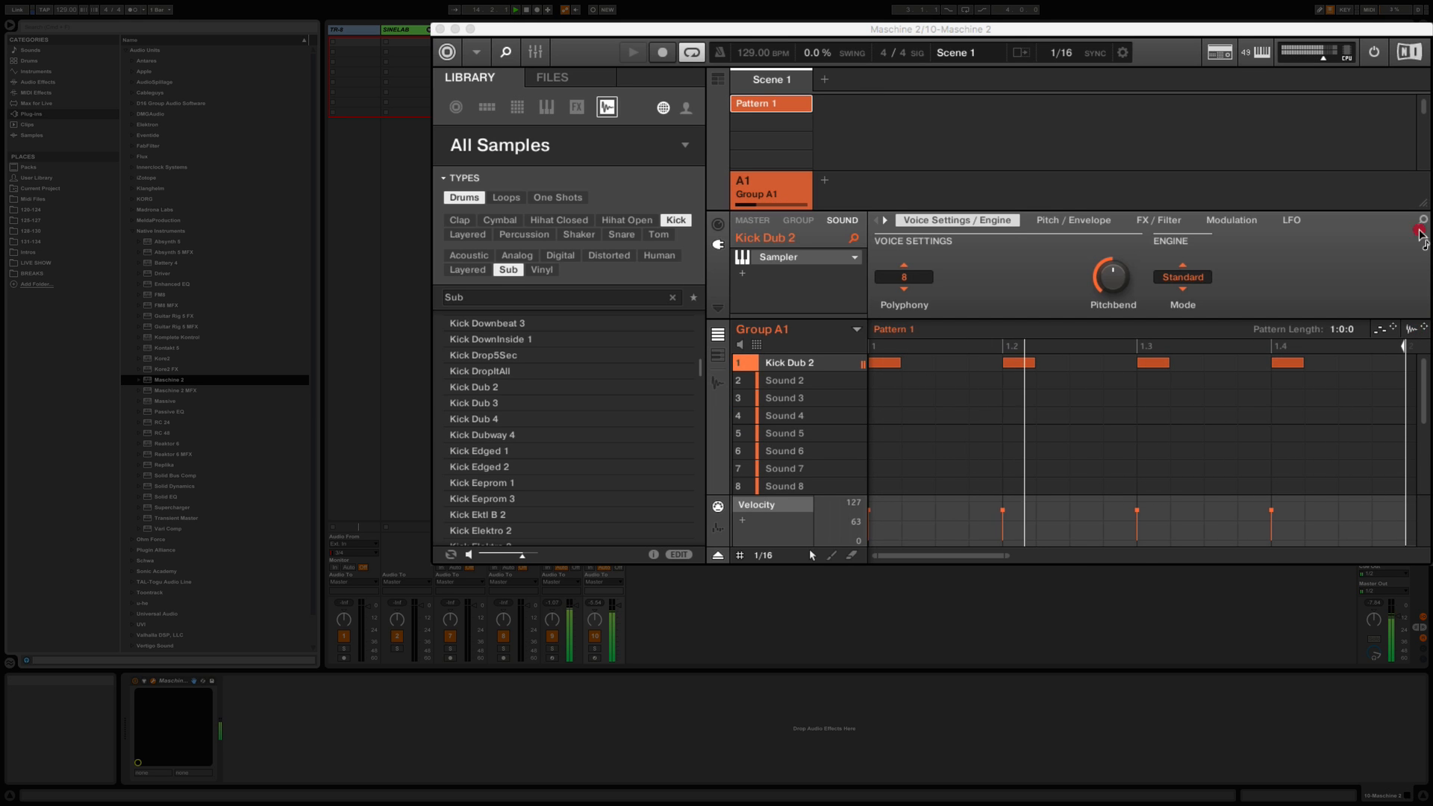
pyautogui.moveTo(1418, 330); pyautogui.dragTo(858, 616)
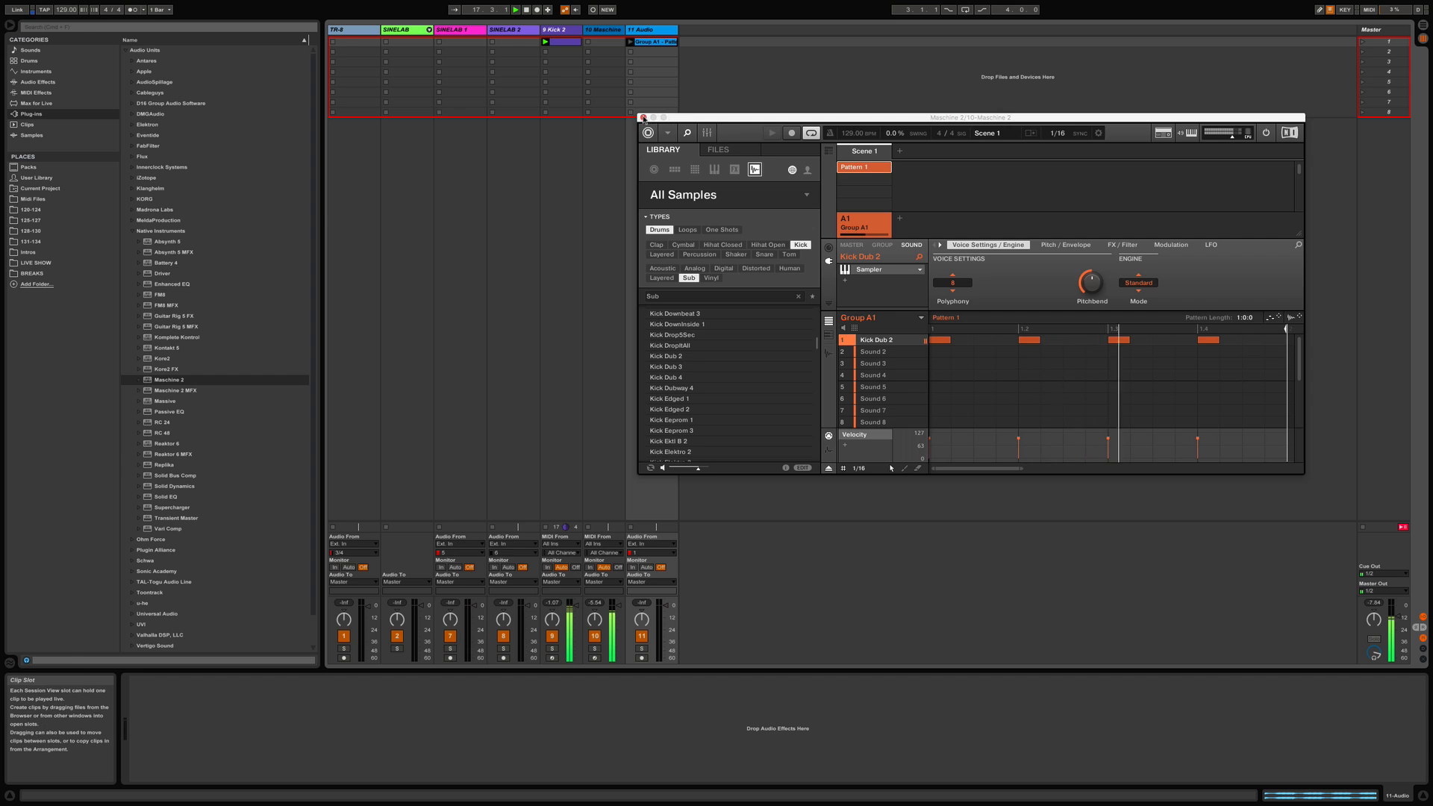
pyautogui.click(642, 117)
pyautogui.click(595, 637)
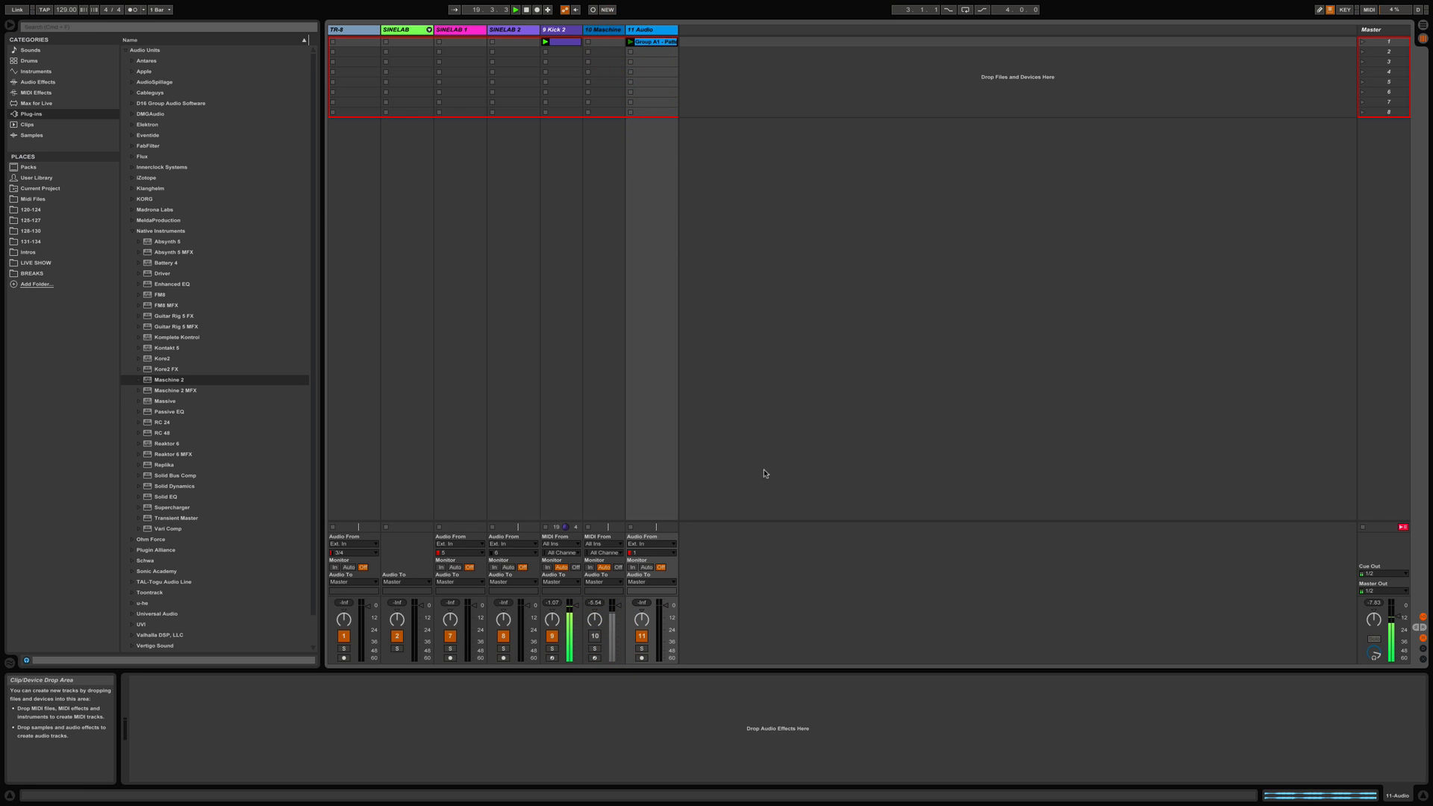
# Set the new audio track's input to No Input and launch its clip.
pyautogui.click(653, 544)
pyautogui.click(655, 688)
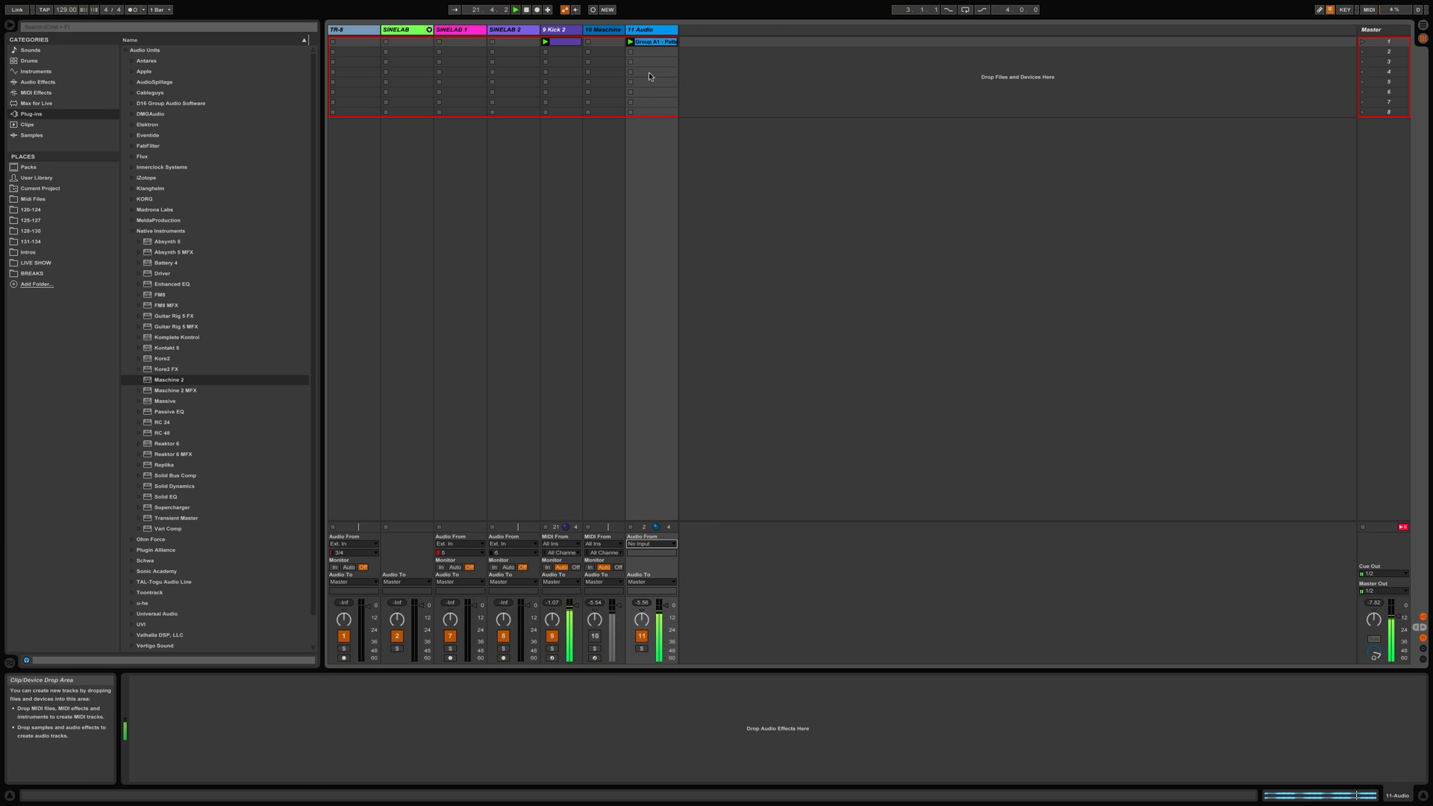
# Rename the audio track SUB KICK and move it directly after the Kick 2 track.
pyautogui.rightClick(654, 30)
pyautogui.click(668, 72)
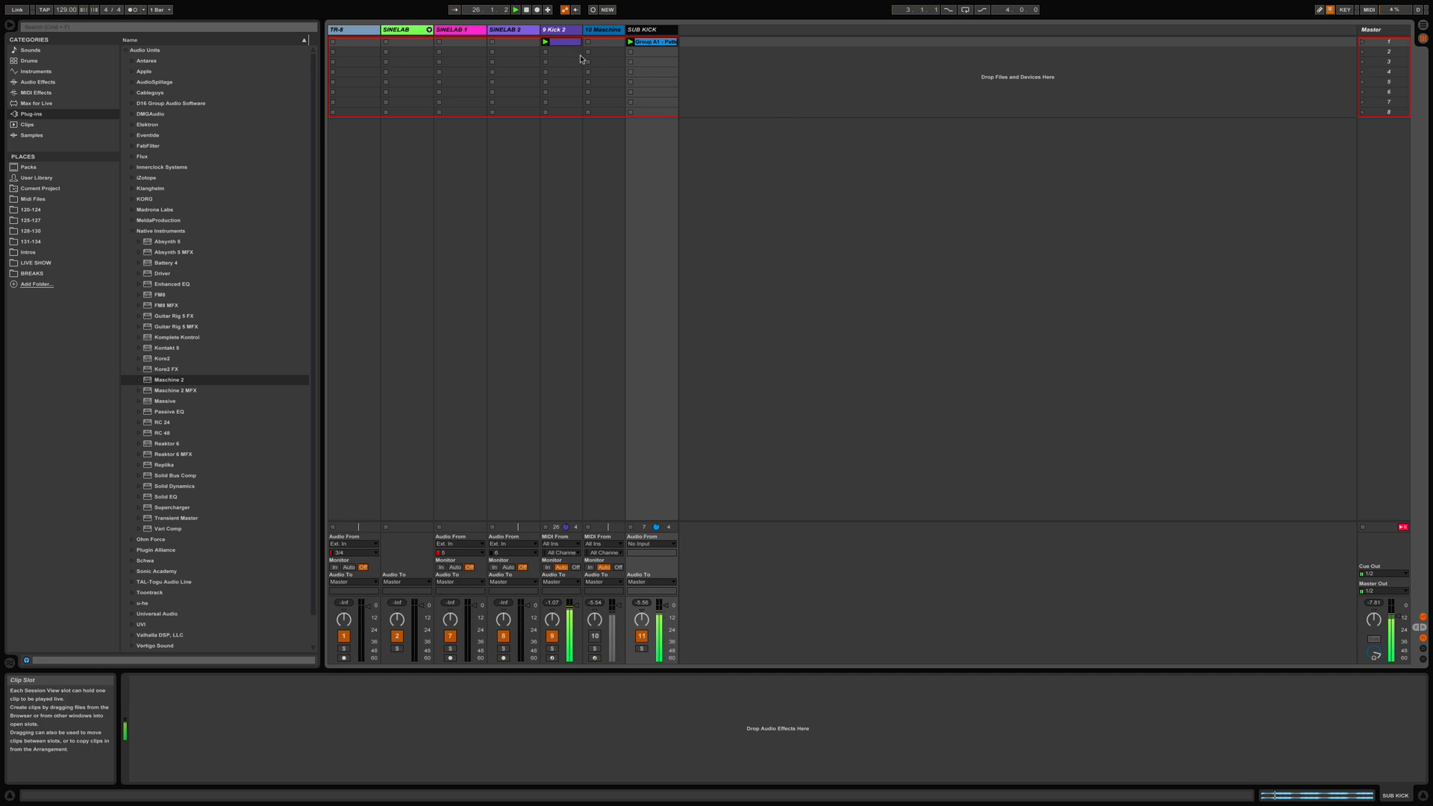
pyautogui.moveTo(565, 35)
pyautogui.mouseDown()
pyautogui.moveTo(624, 34)
pyautogui.moveTo(585, 30)
pyautogui.mouseUp()
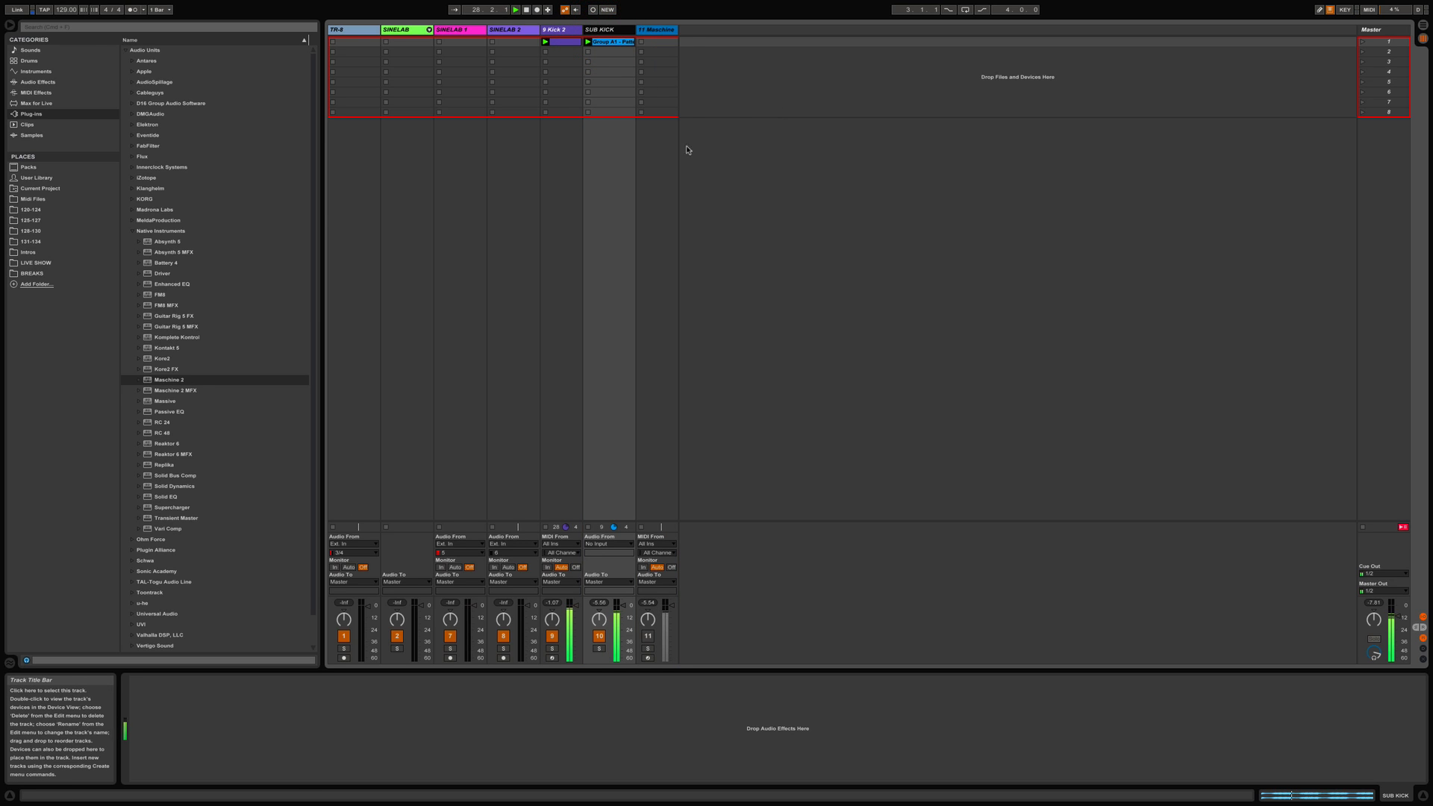
pyautogui.press('XF86AudioRaiseVolume')
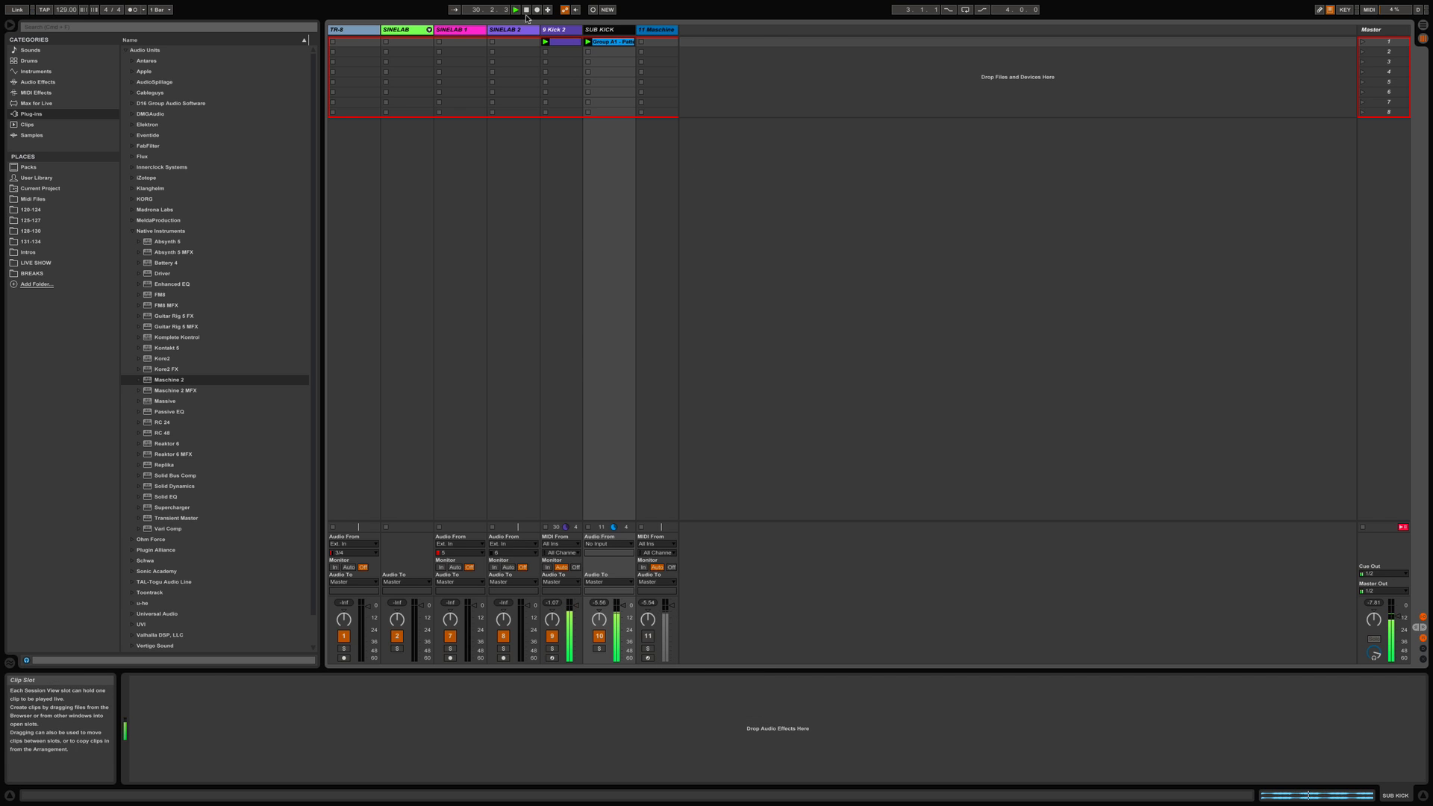
# Add Ohm Force's Ohmicide plug-in to the Kick 2 track, directly after the Kick 2 device.
pyautogui.click(562, 32)
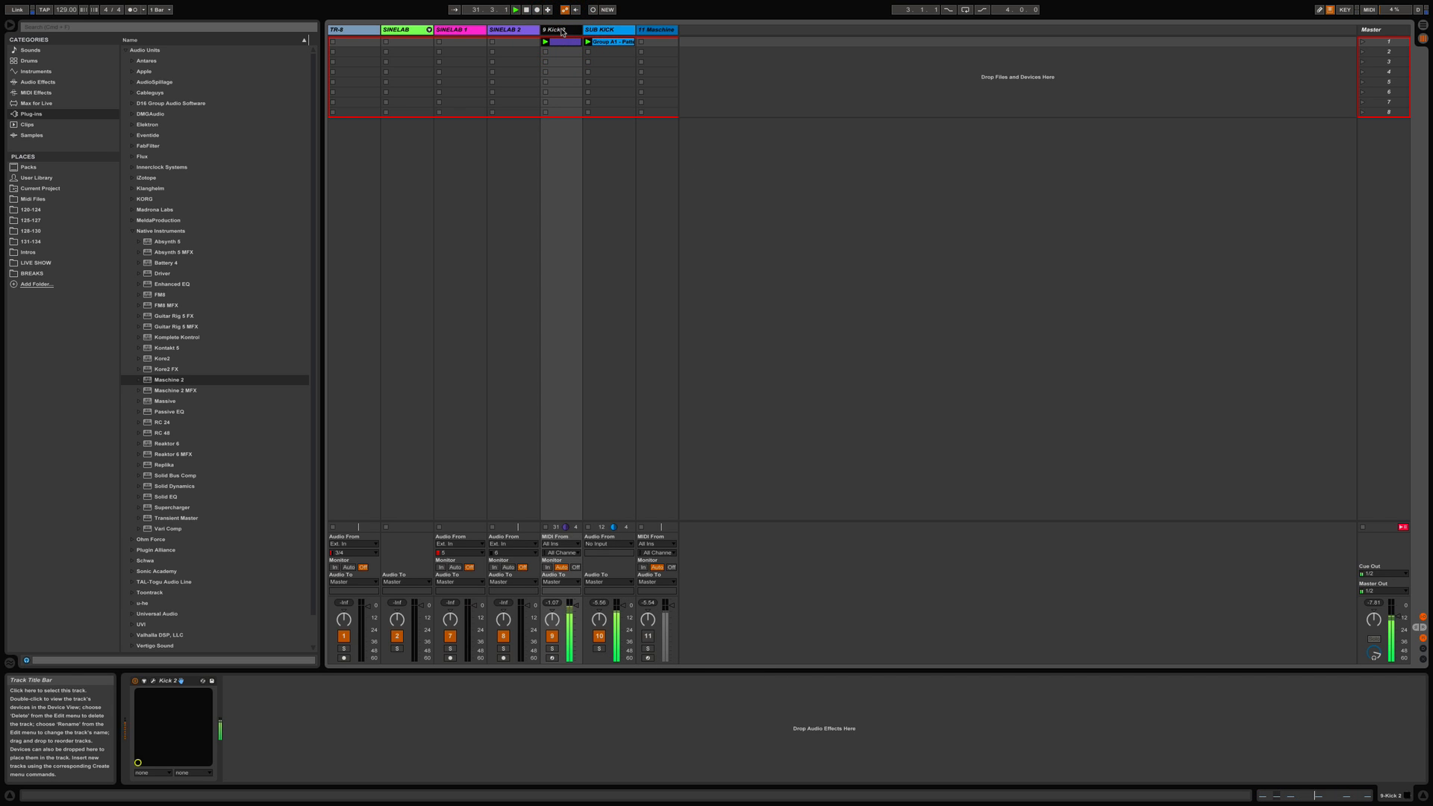
pyautogui.click(132, 232)
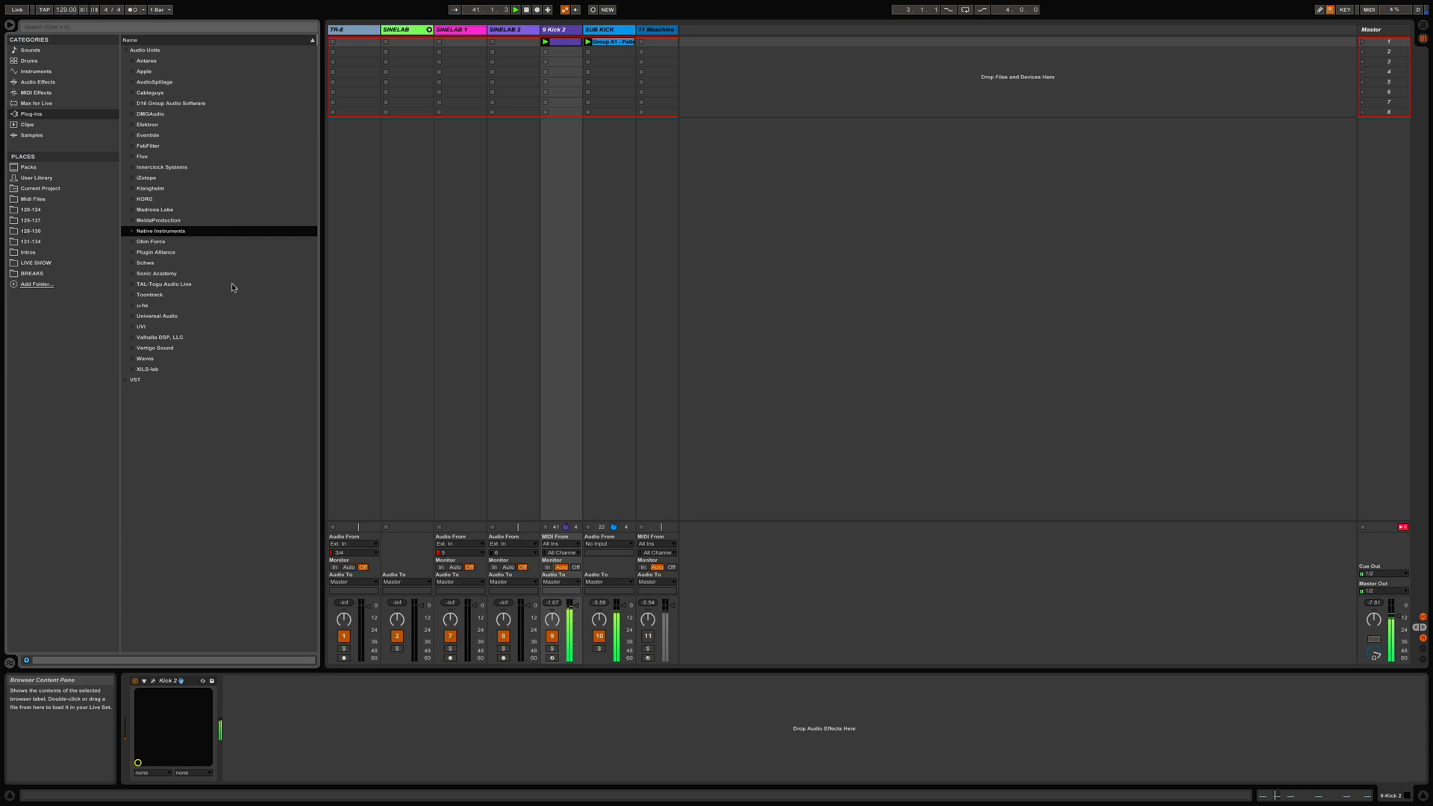
pyautogui.click(132, 243)
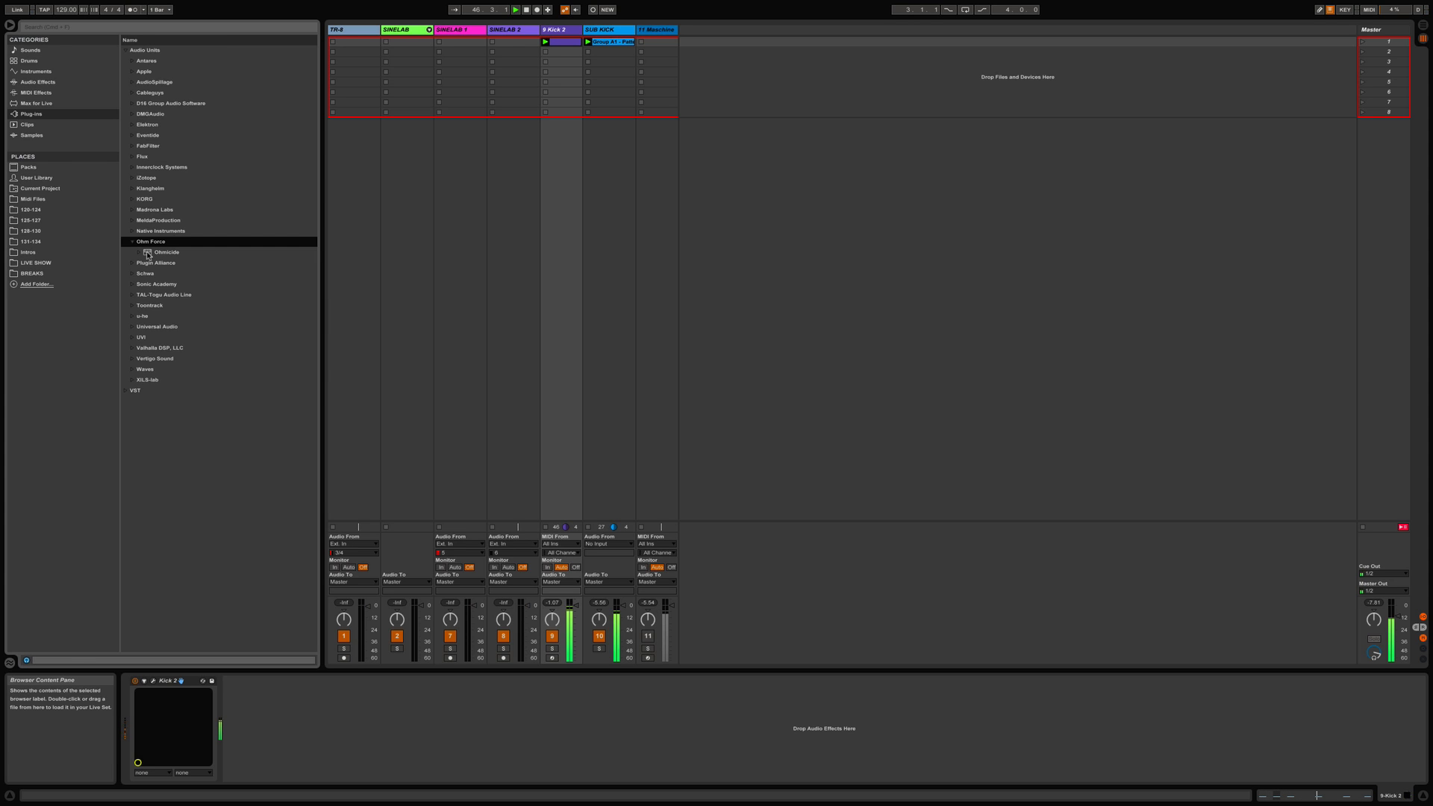
pyautogui.moveTo(148, 255); pyautogui.dragTo(415, 732)
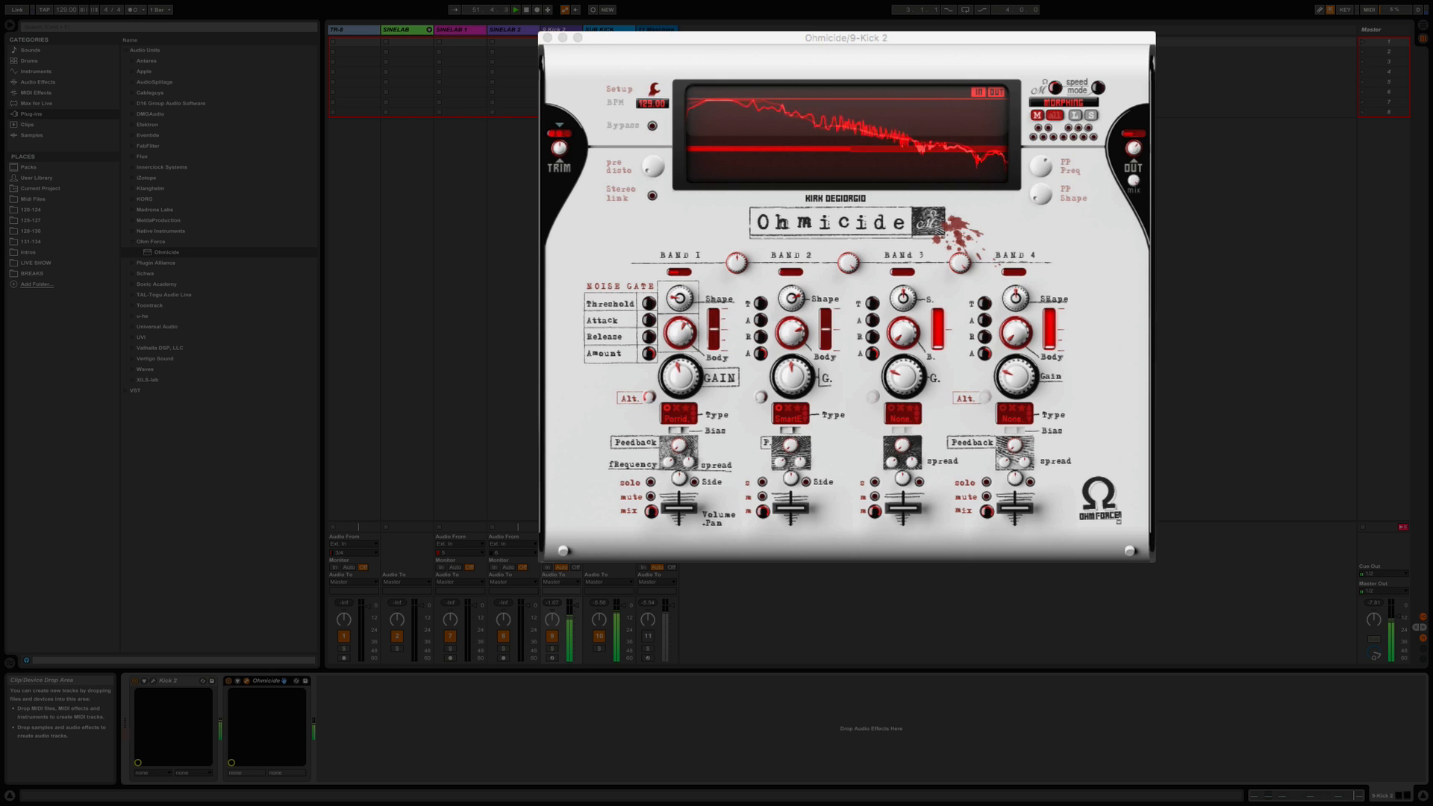
# Load the DrumFilterDist.pbk preset bank into Ohmicide and set its input trim to -2.4 dB.
pyautogui.click(1075, 116)
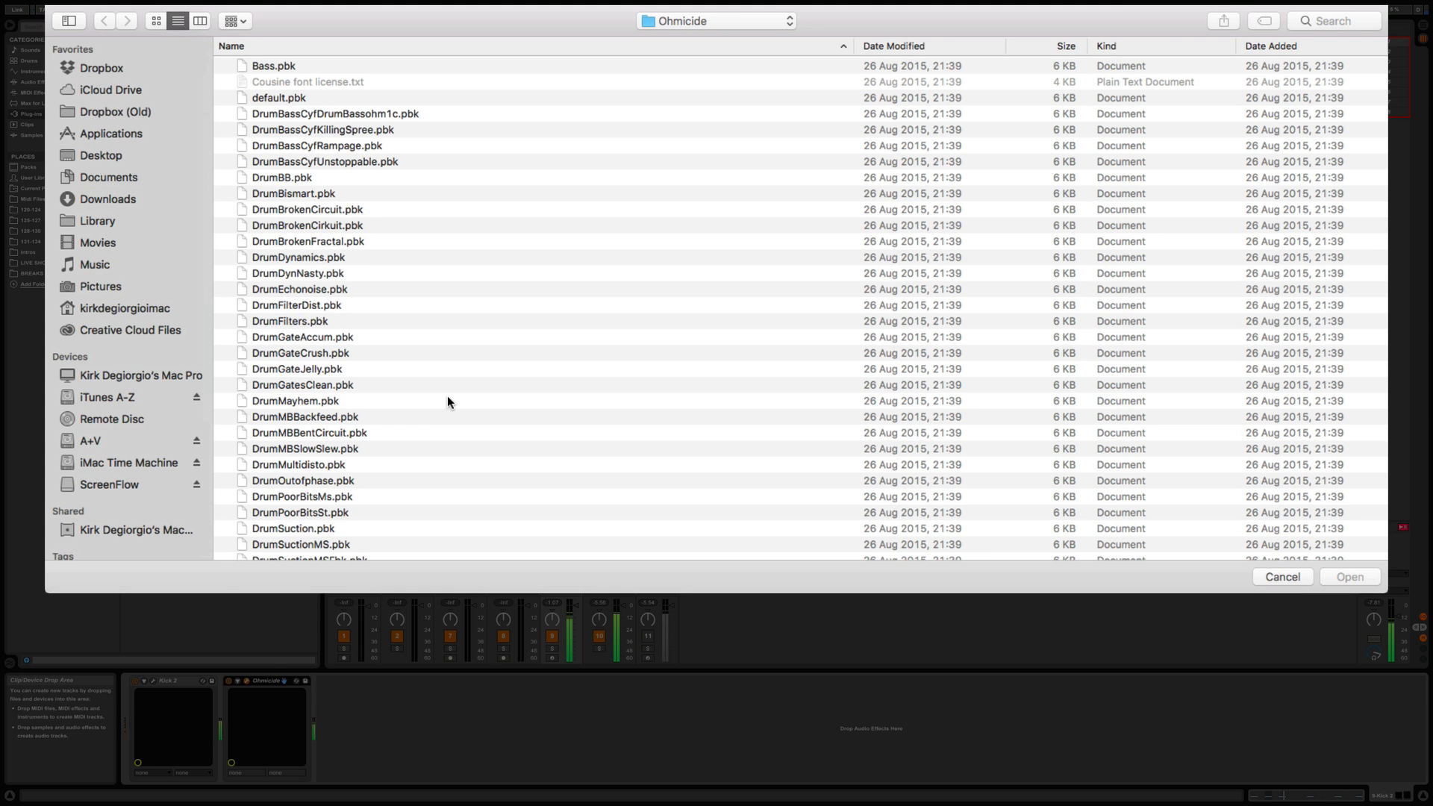
pyautogui.scroll(1, 399, 215)
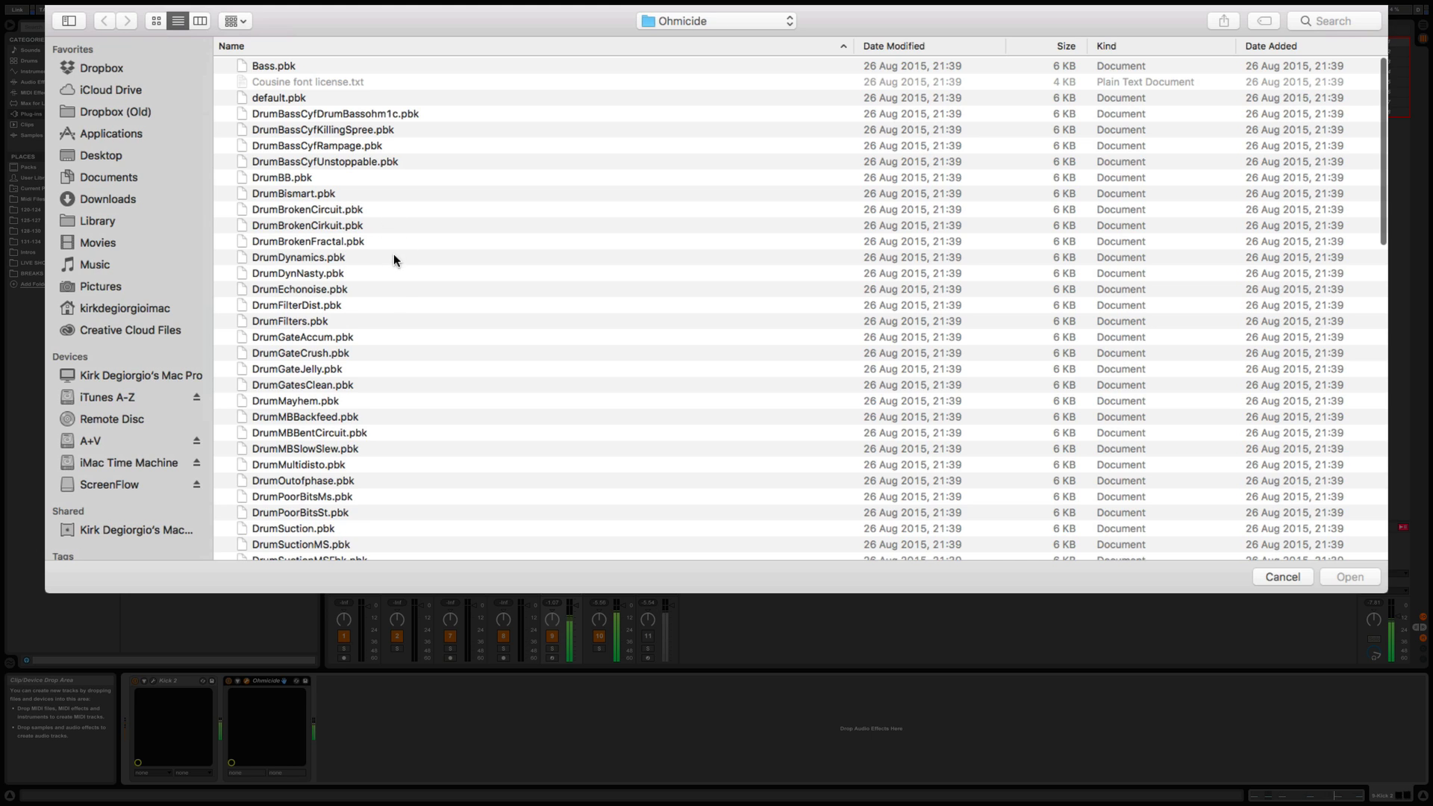
pyautogui.click(391, 305)
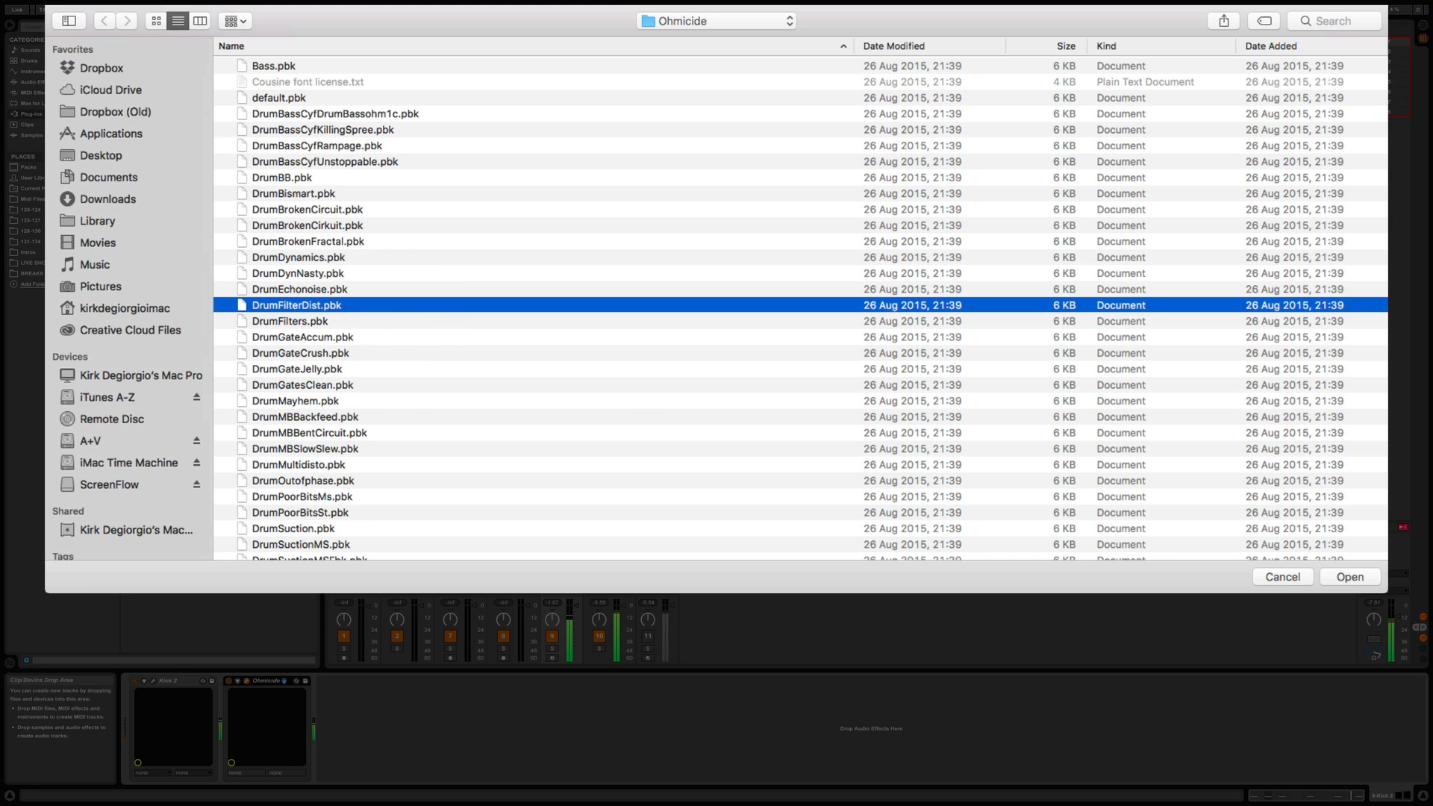
pyautogui.click(1351, 577)
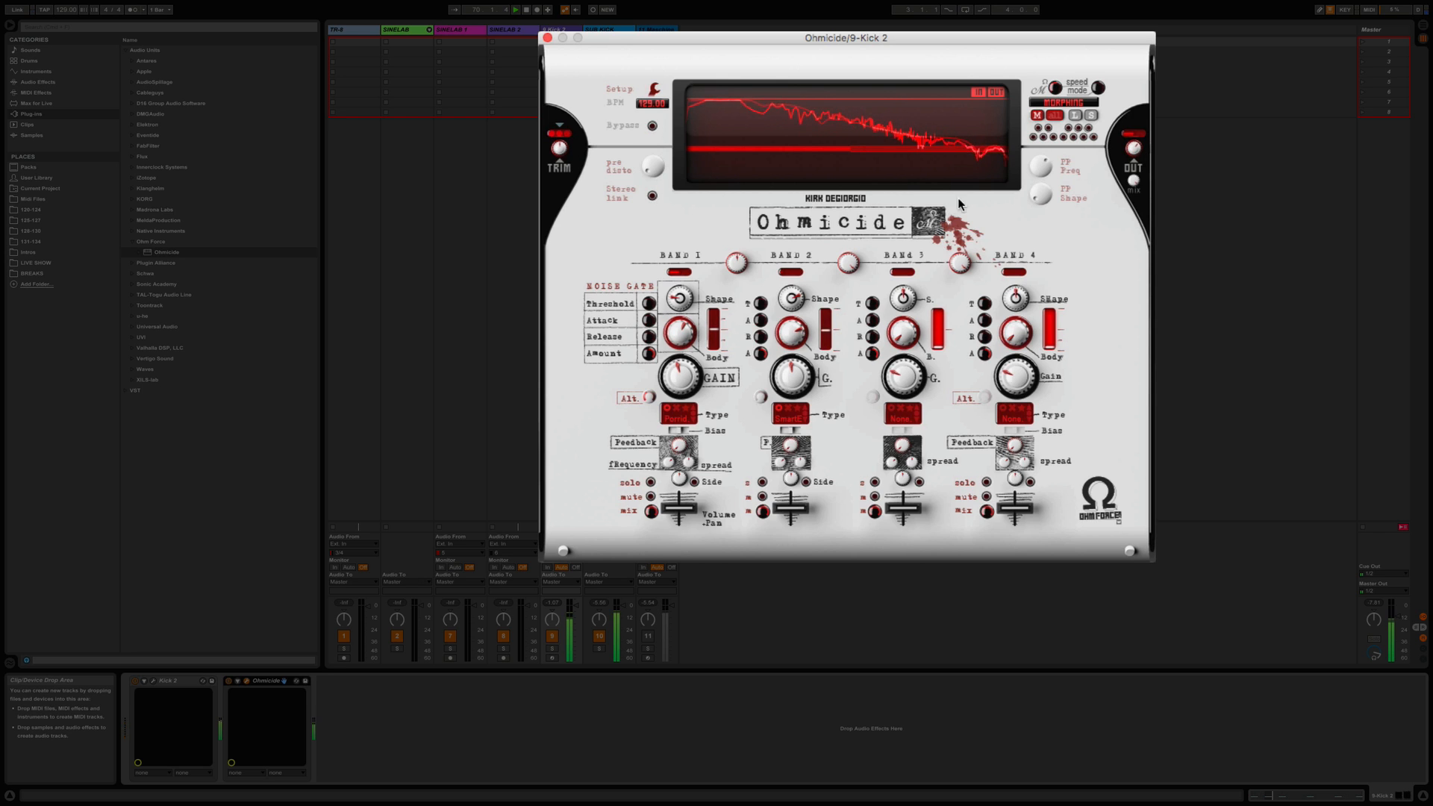
pyautogui.click(560, 148)
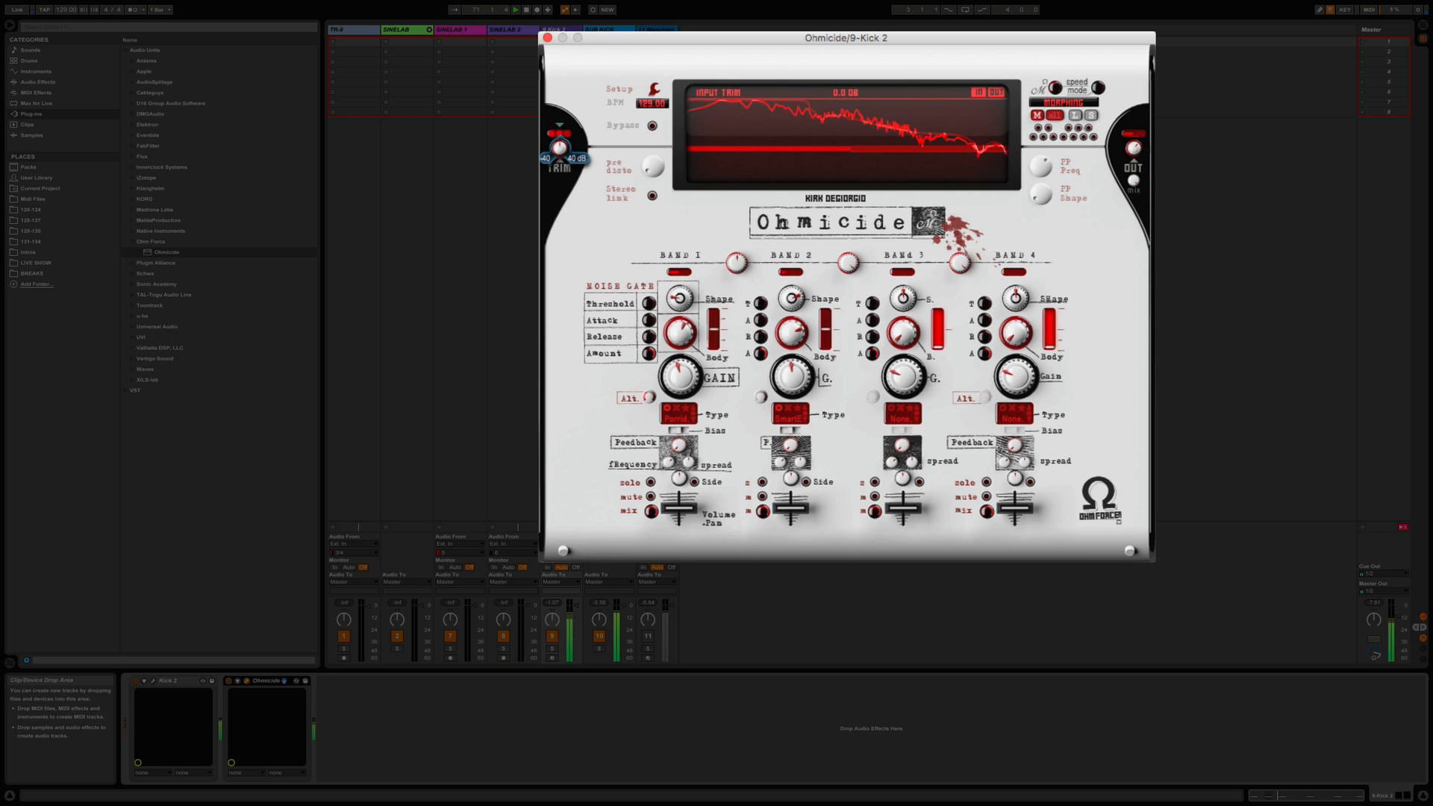
pyautogui.moveTo(560, 148); pyautogui.dragTo(650, 166)
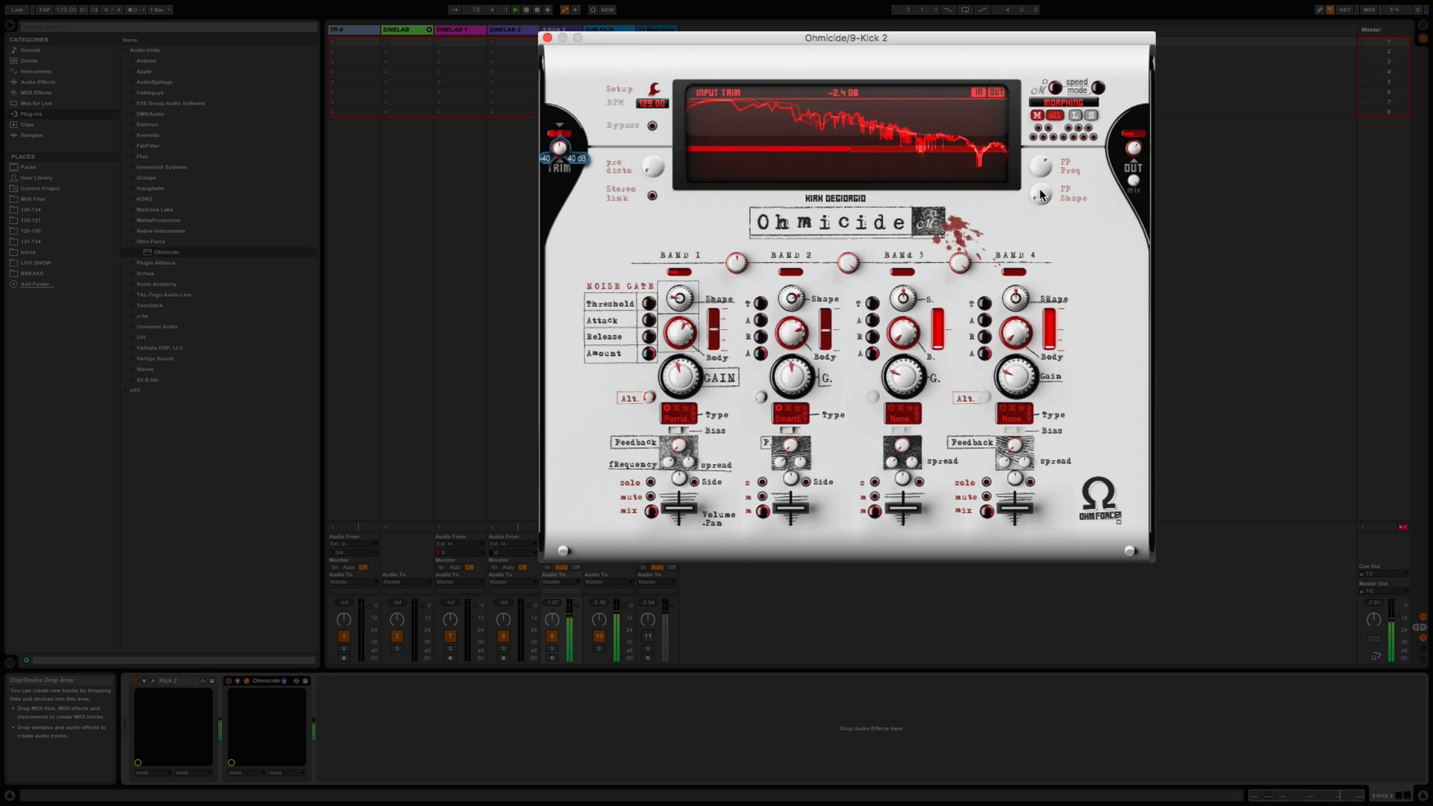
# Audition the presets of Ohmicide's loaded bank one after another, ending on the fifth lower-row slot of the morphing section.
pyautogui.click(1036, 139)
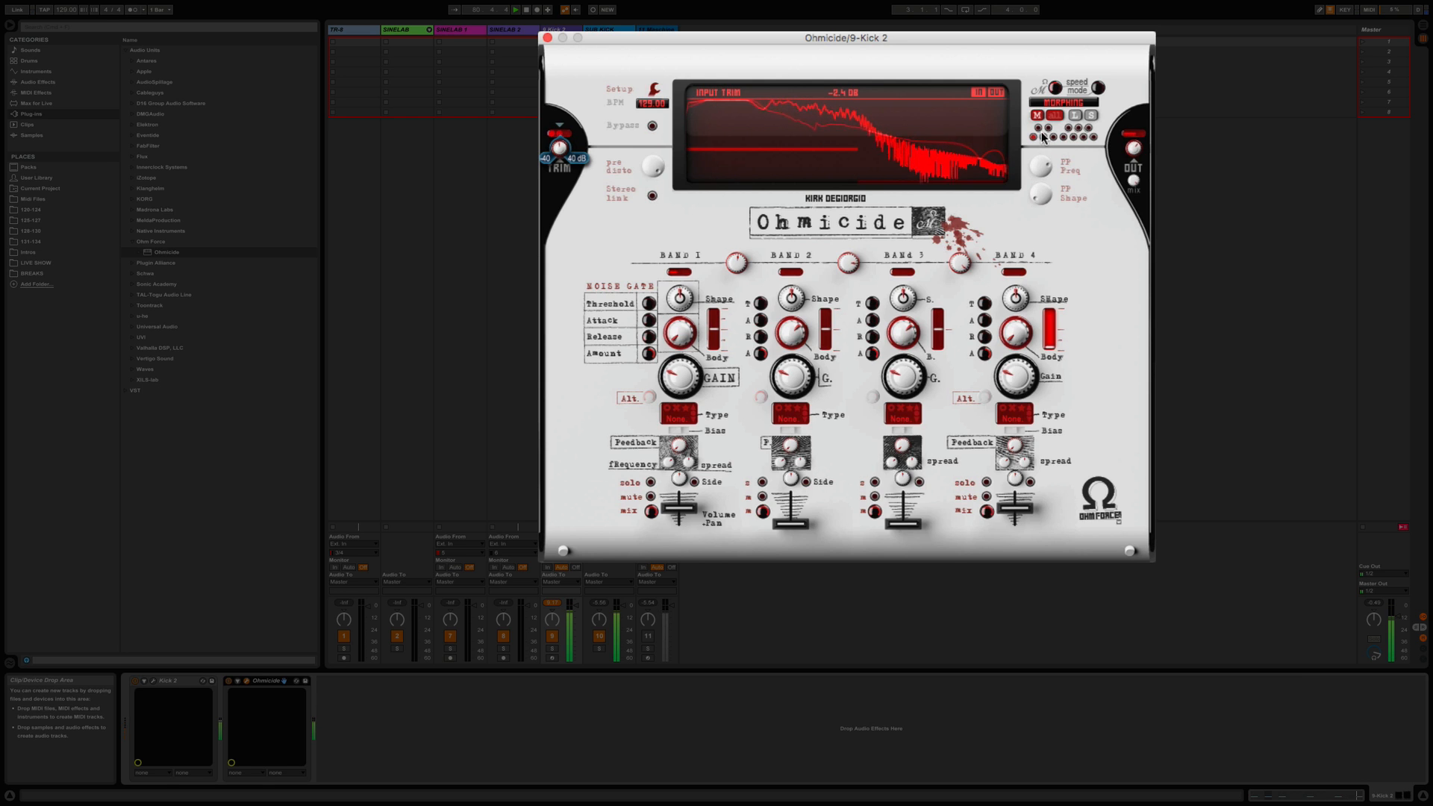
pyautogui.click(1038, 128)
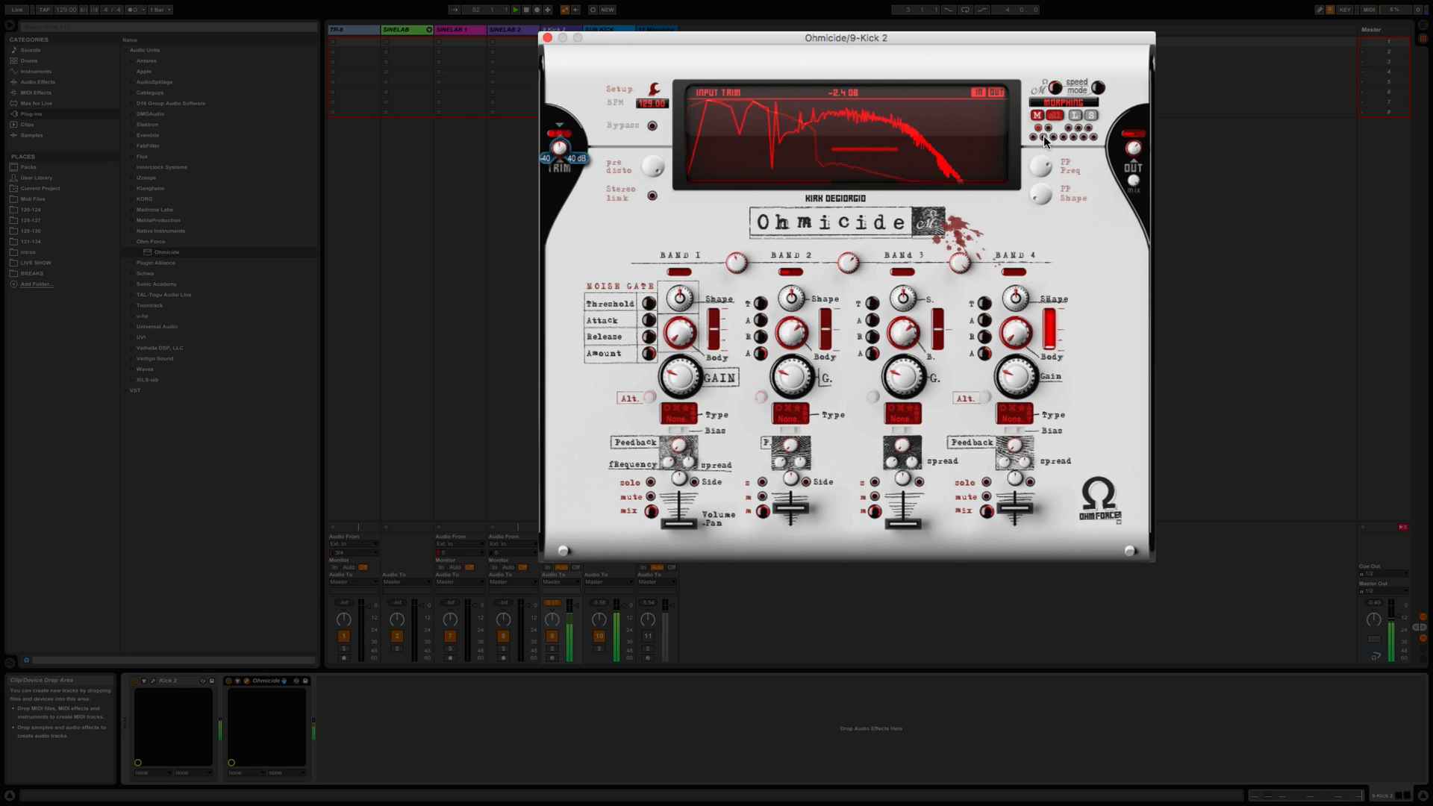
pyautogui.click(1044, 138)
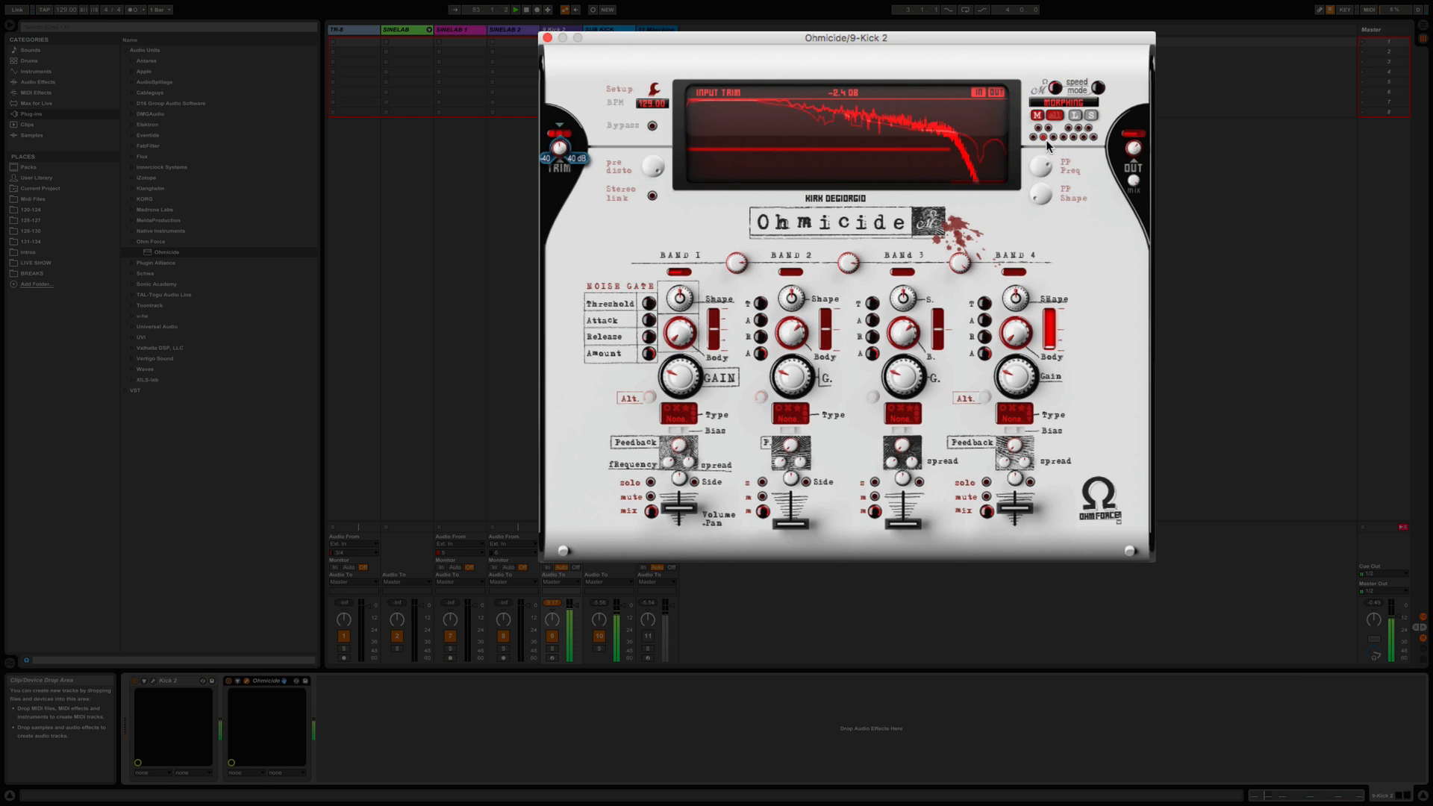
pyautogui.click(1054, 137)
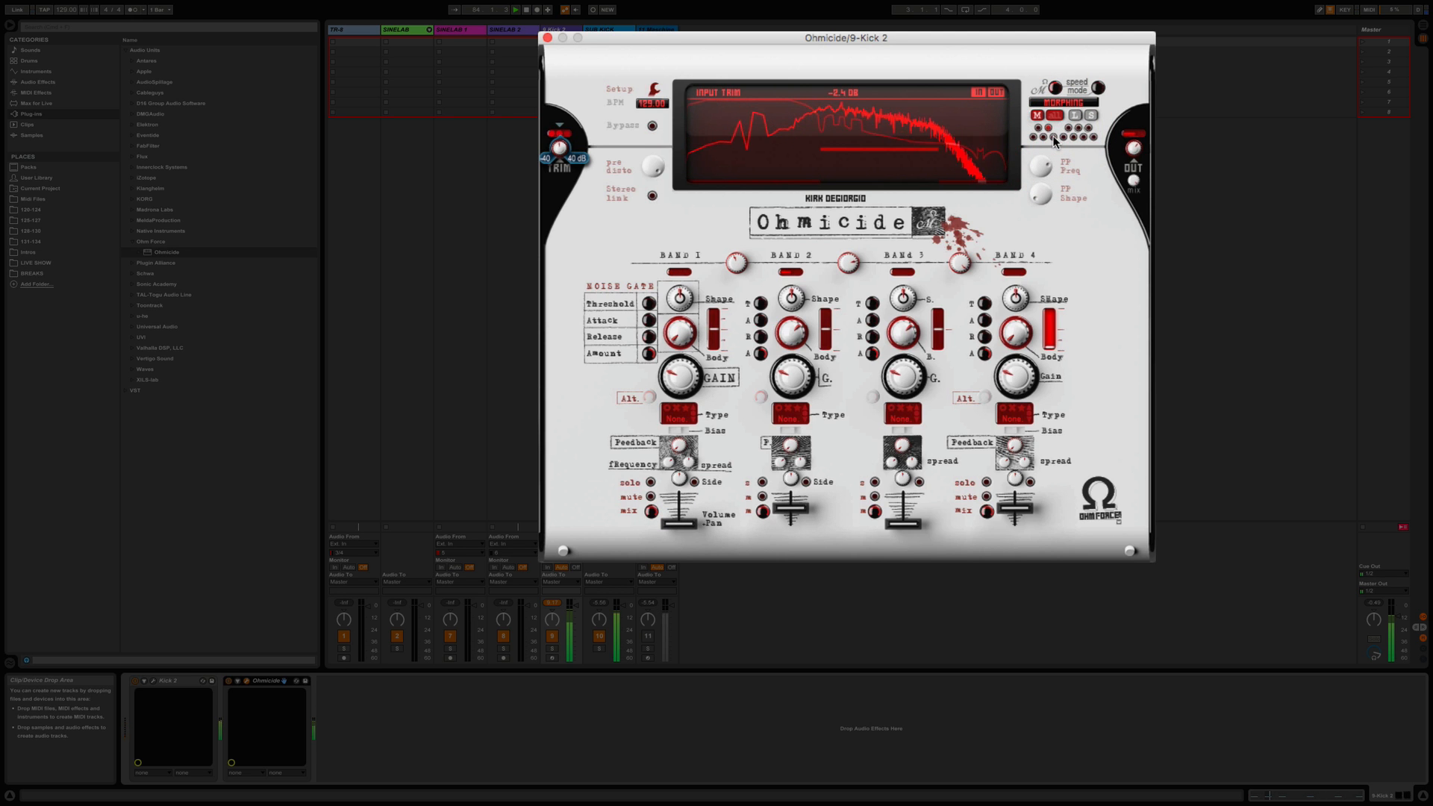
pyautogui.click(1063, 136)
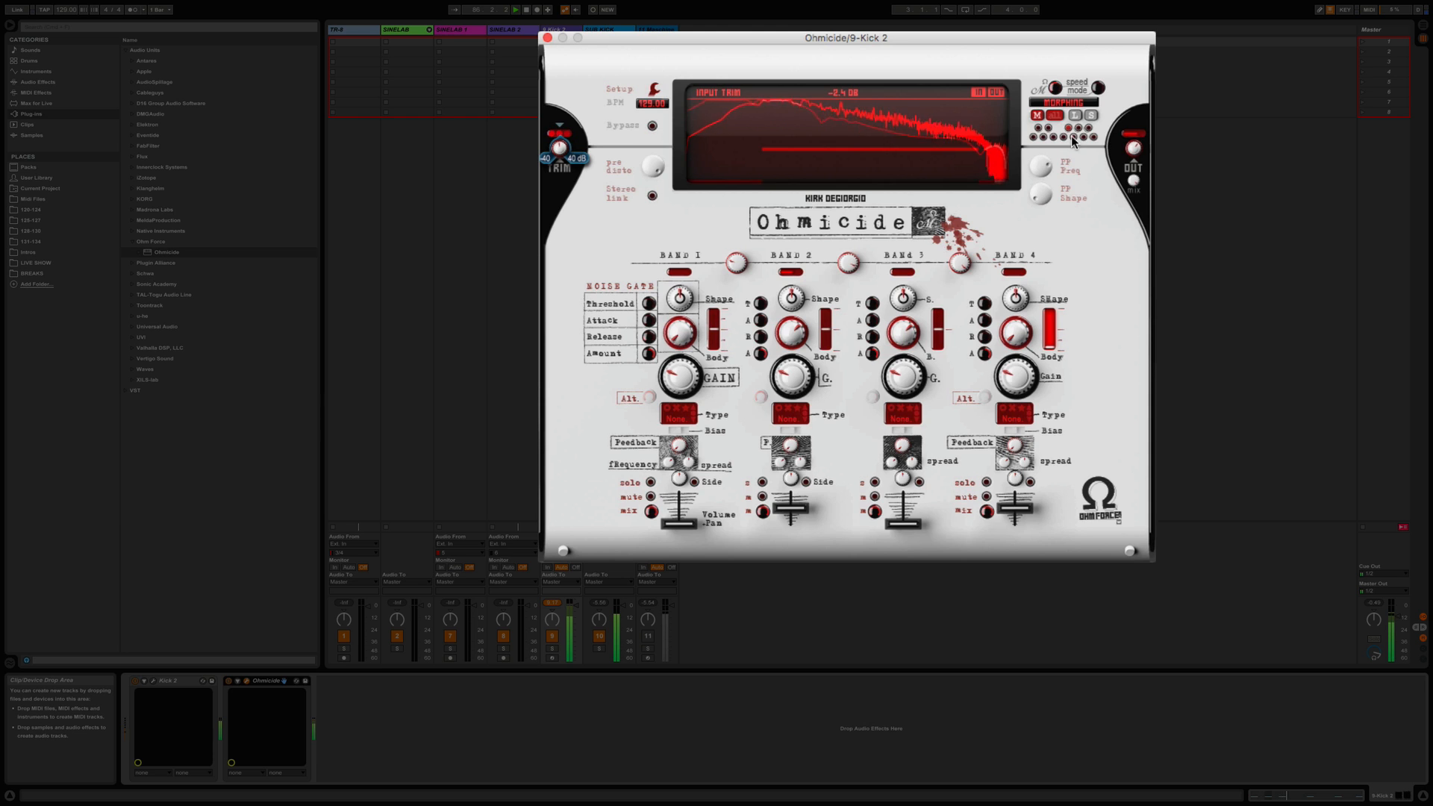
pyautogui.click(1072, 137)
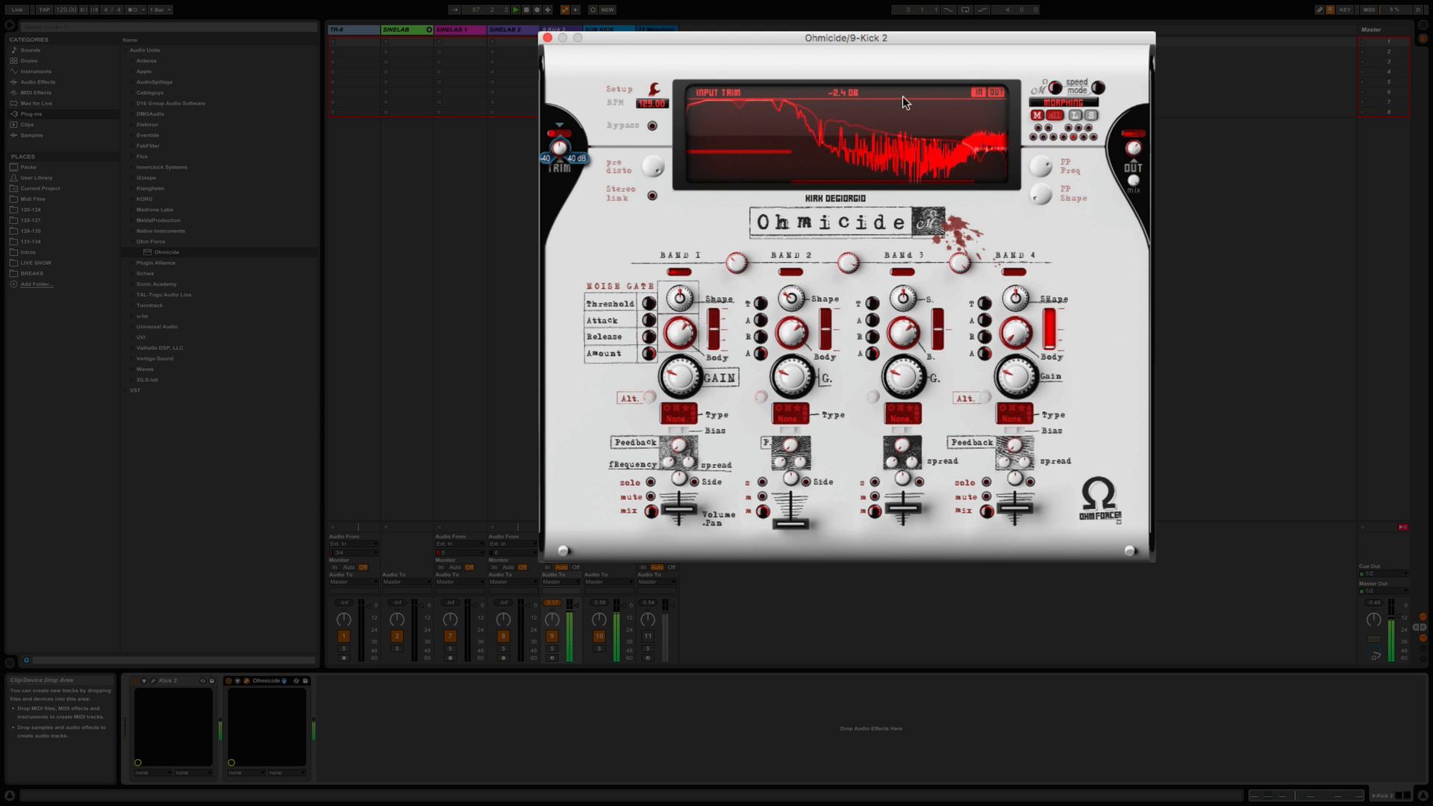
# Move the Ohmicide window off the track area, insert an audio track after the Maschine track and set its input to No Input.
pyautogui.moveTo(740, 32); pyautogui.dragTo(952, 84)
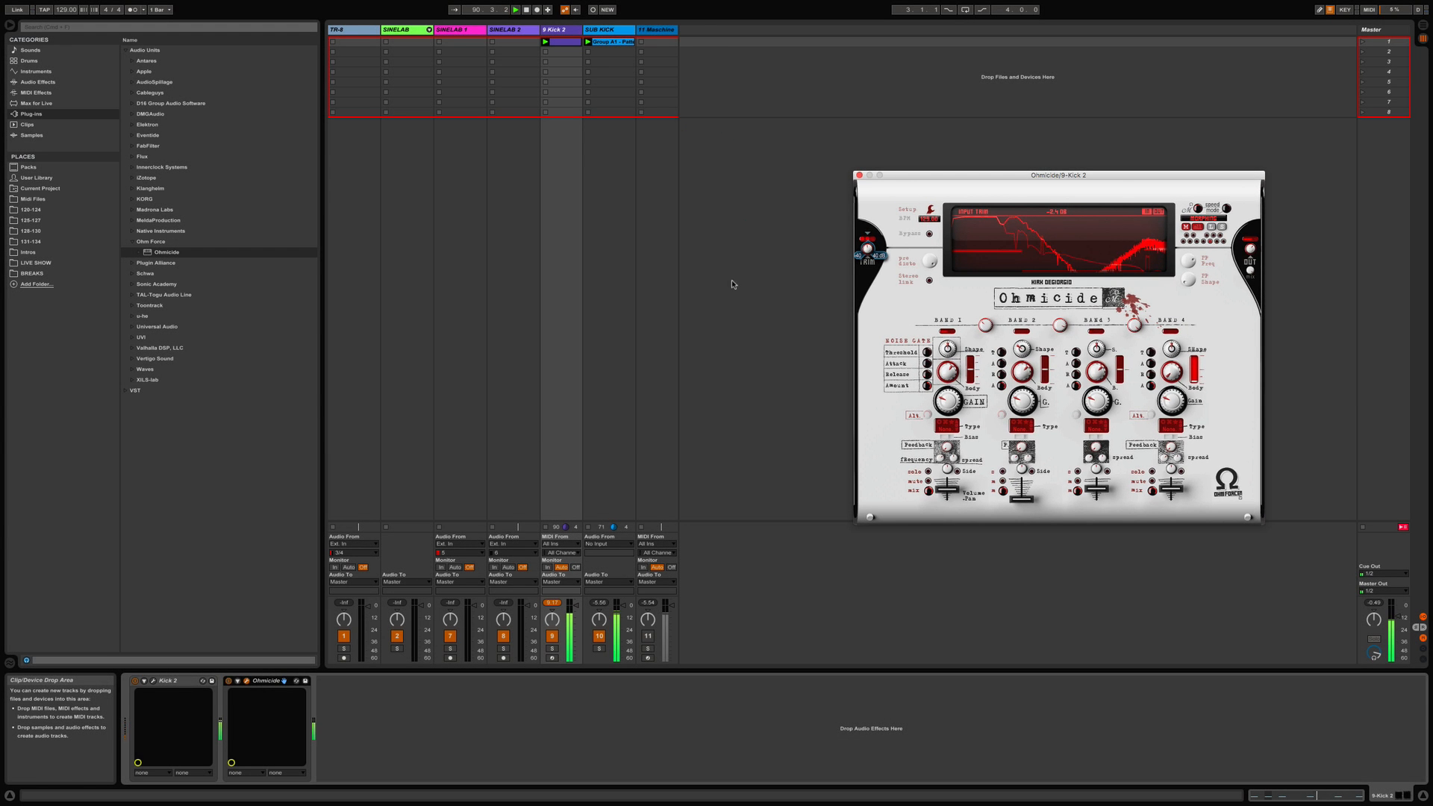
pyautogui.click(676, 215)
pyautogui.rightClick(709, 35)
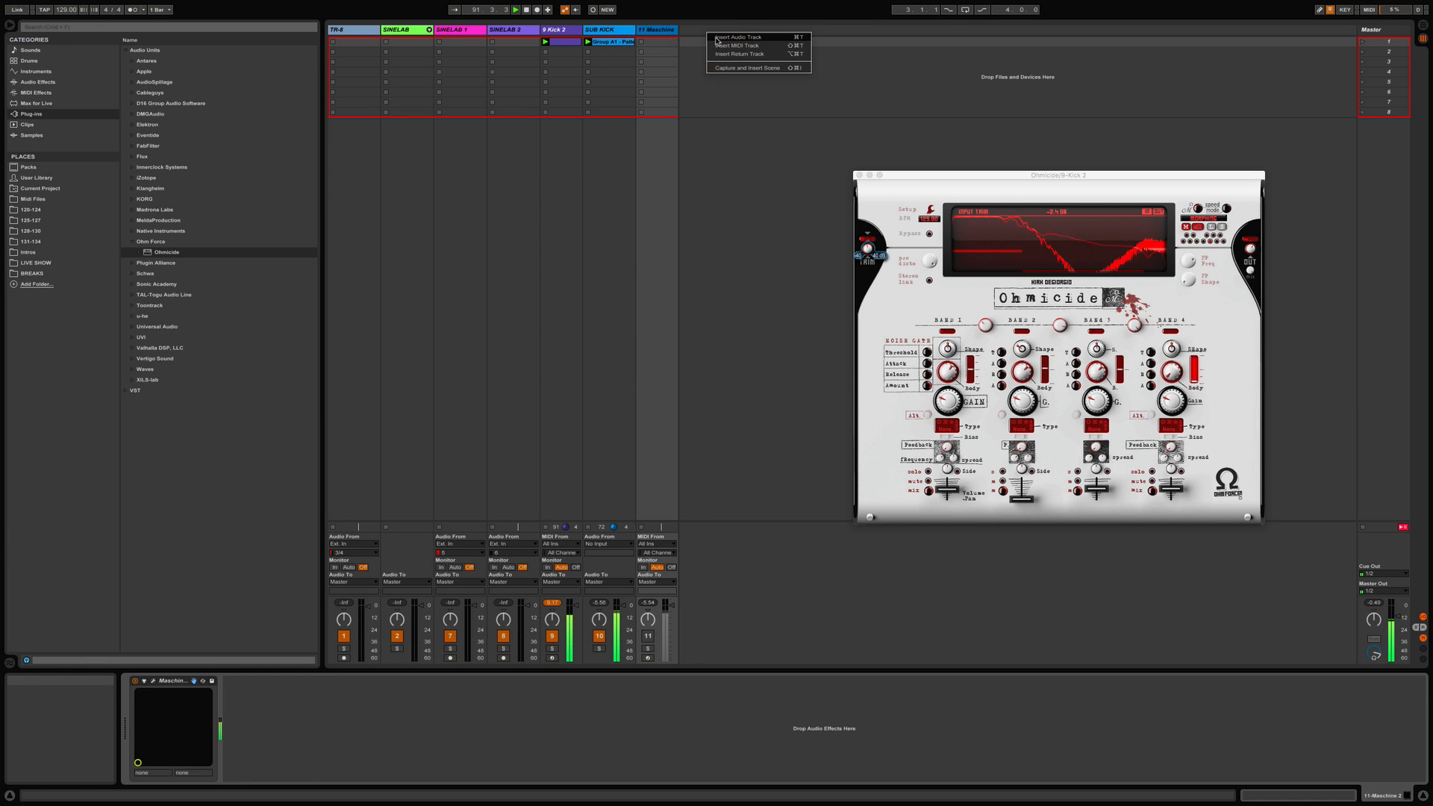
pyautogui.click(716, 37)
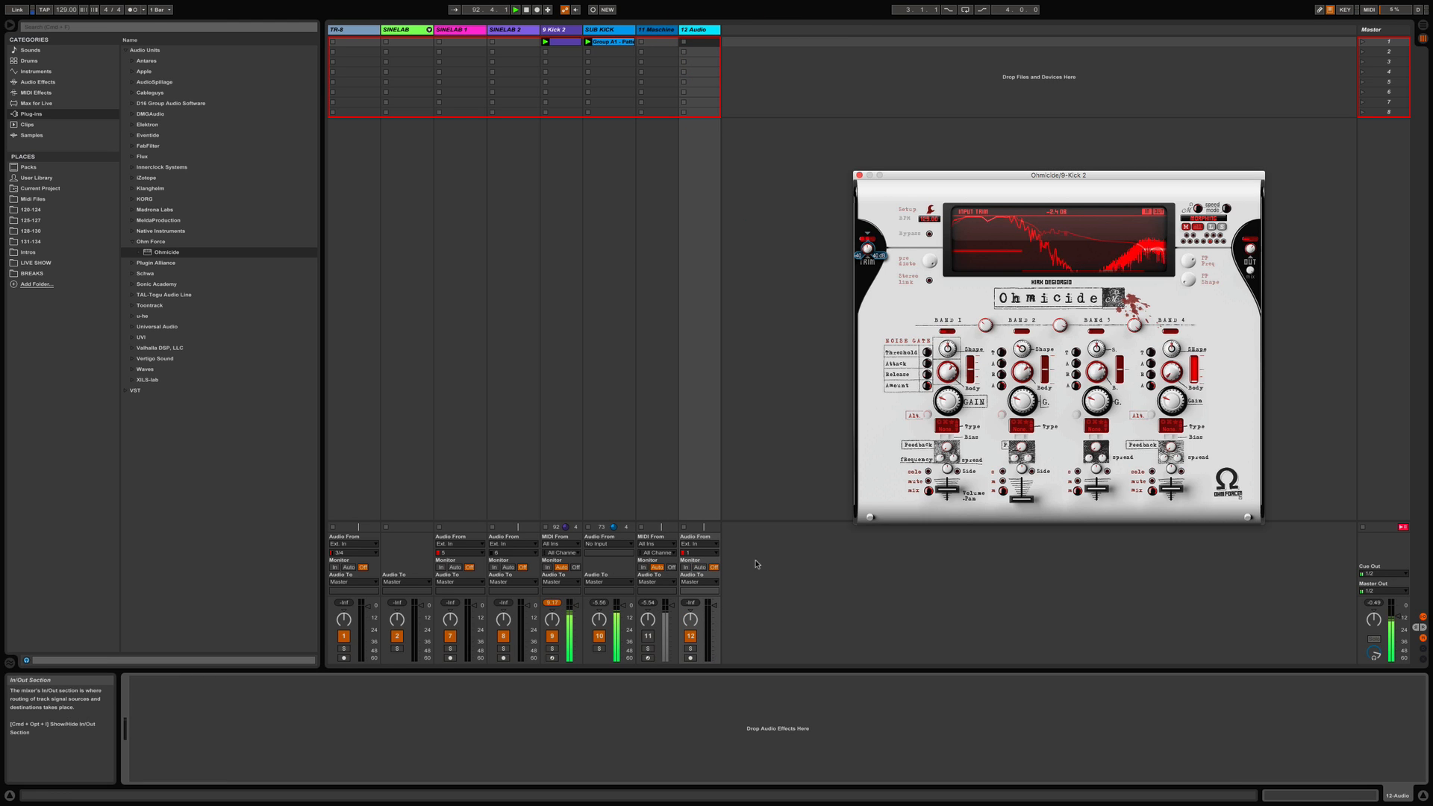
pyautogui.click(699, 543)
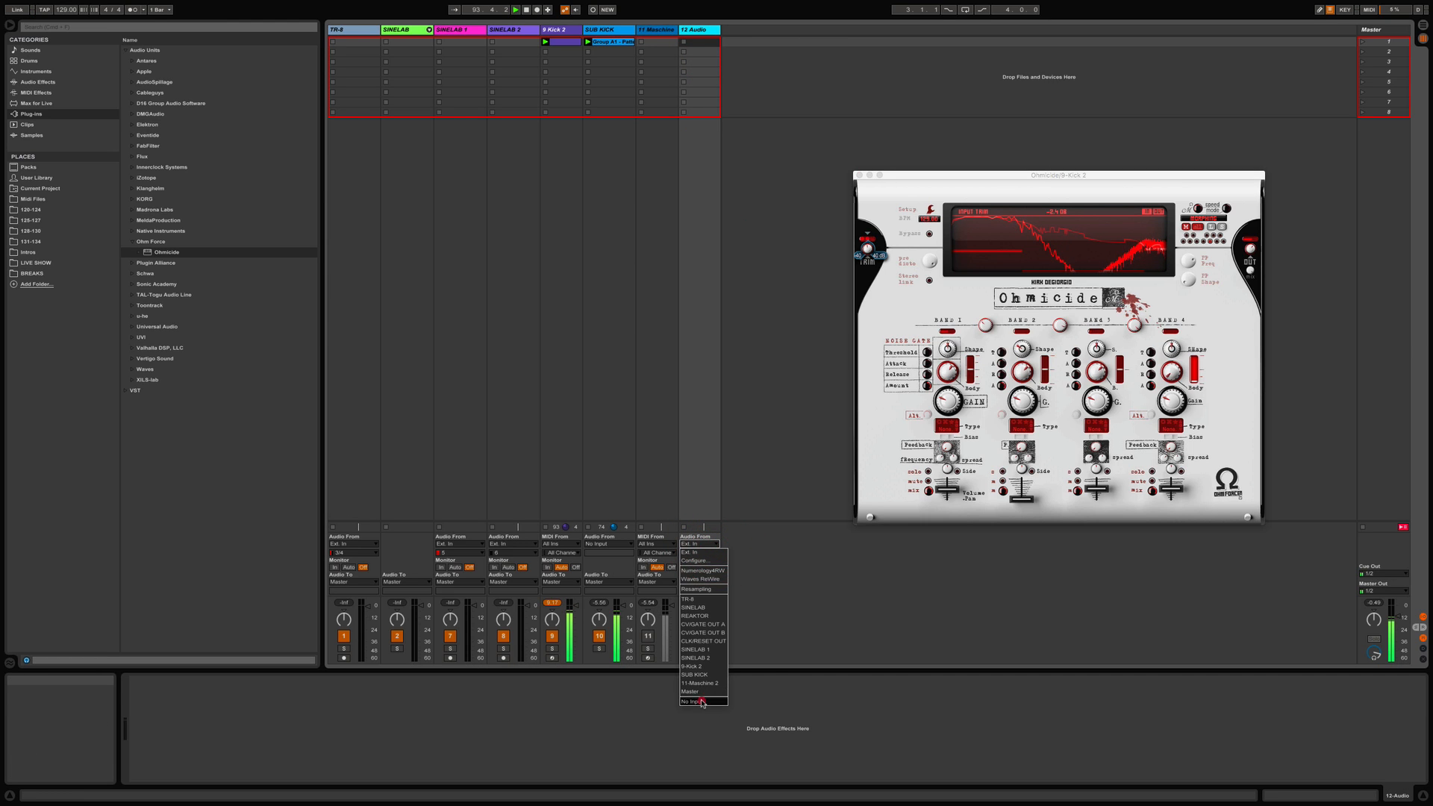
pyautogui.click(701, 700)
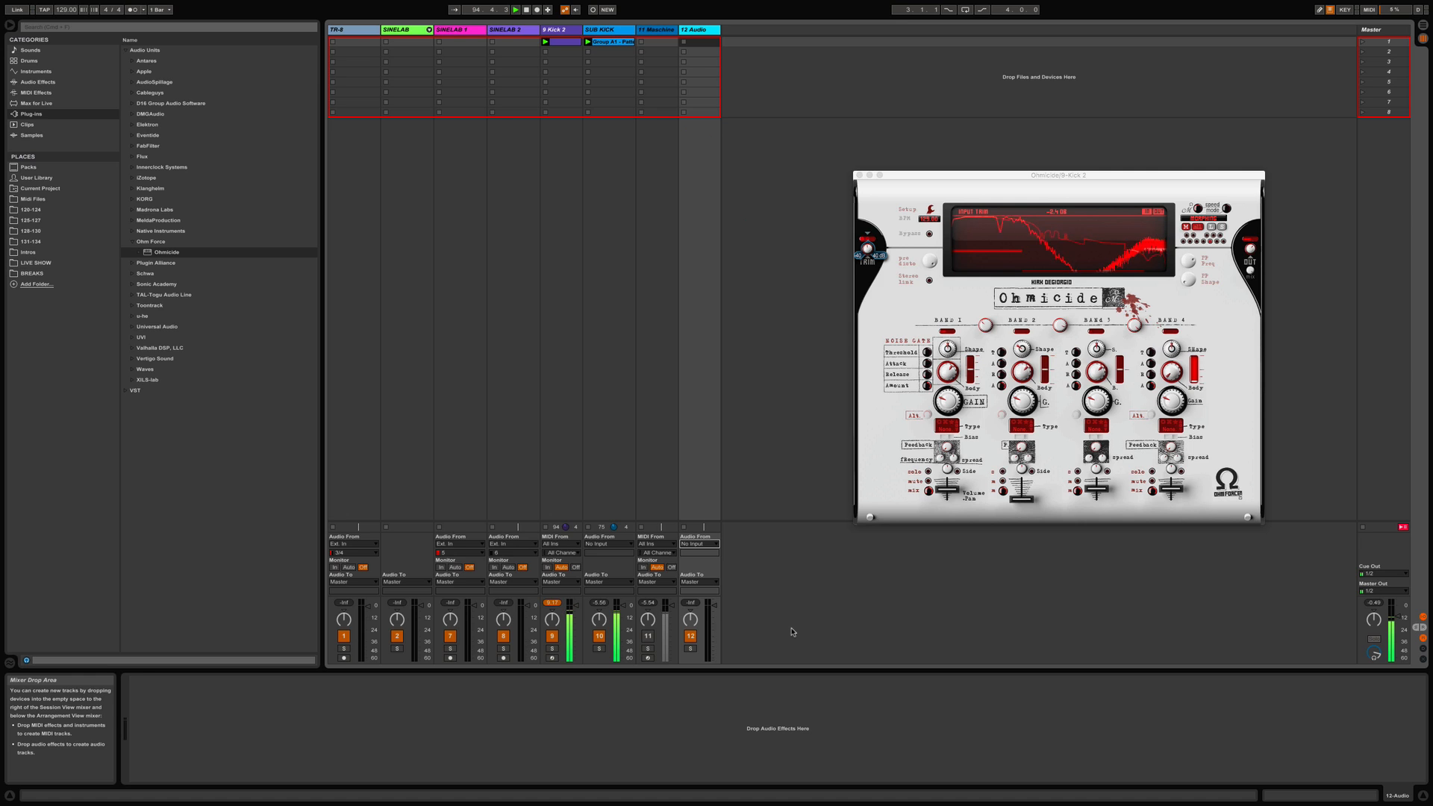
# Route the outputs of the SUB KICK and Kick 2 tracks to the 12-Audio track.
pyautogui.click(629, 582)
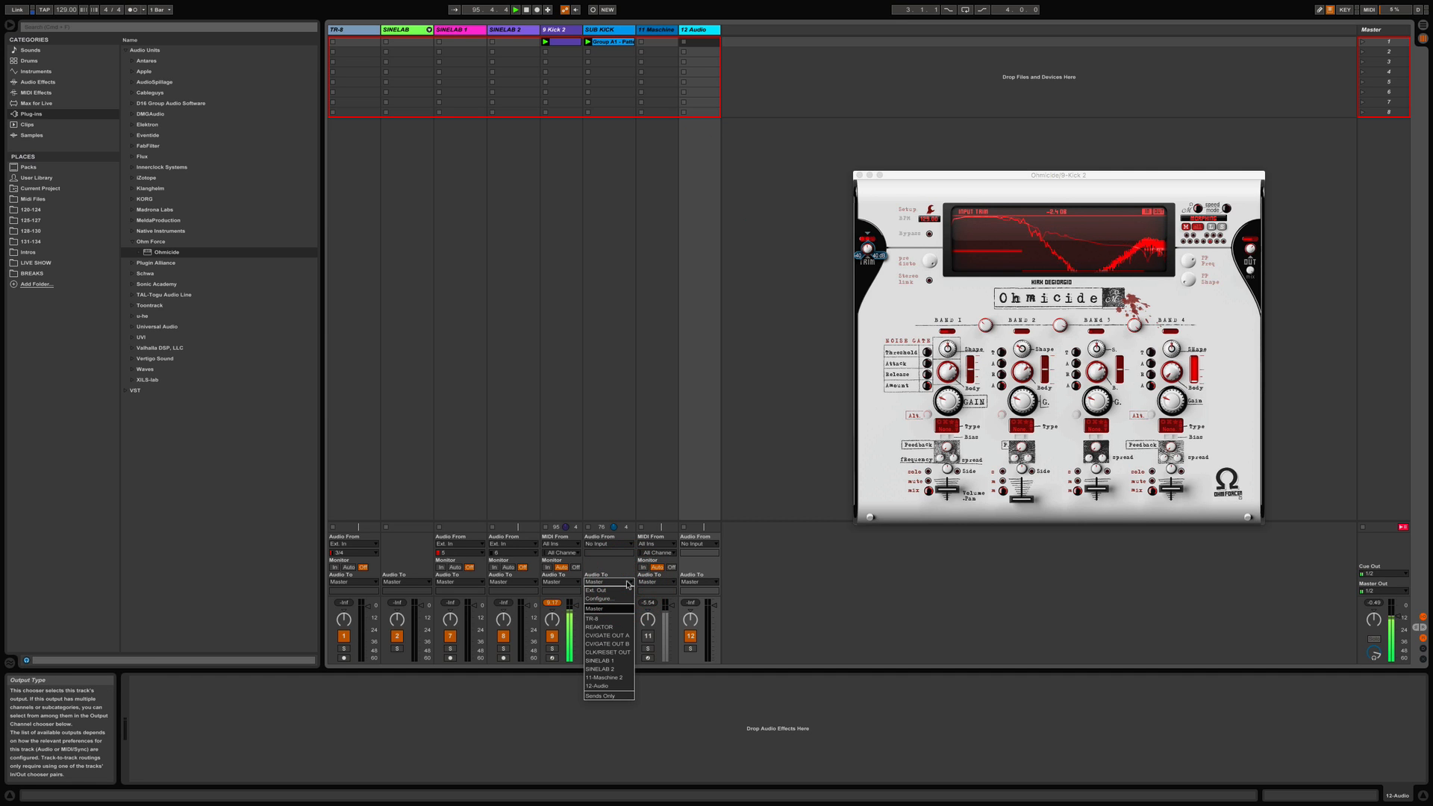
pyautogui.click(604, 685)
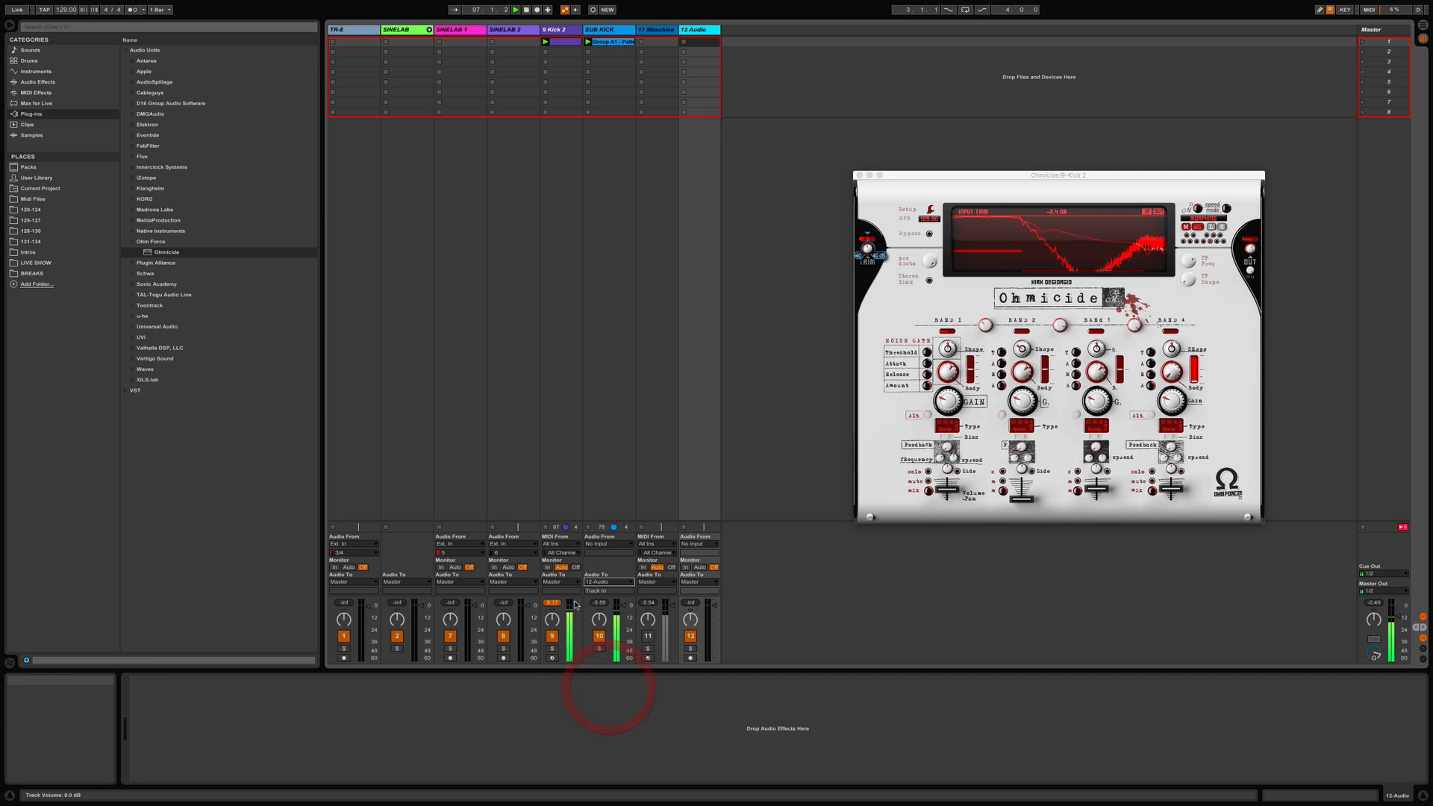
pyautogui.click(573, 582)
pyautogui.click(556, 694)
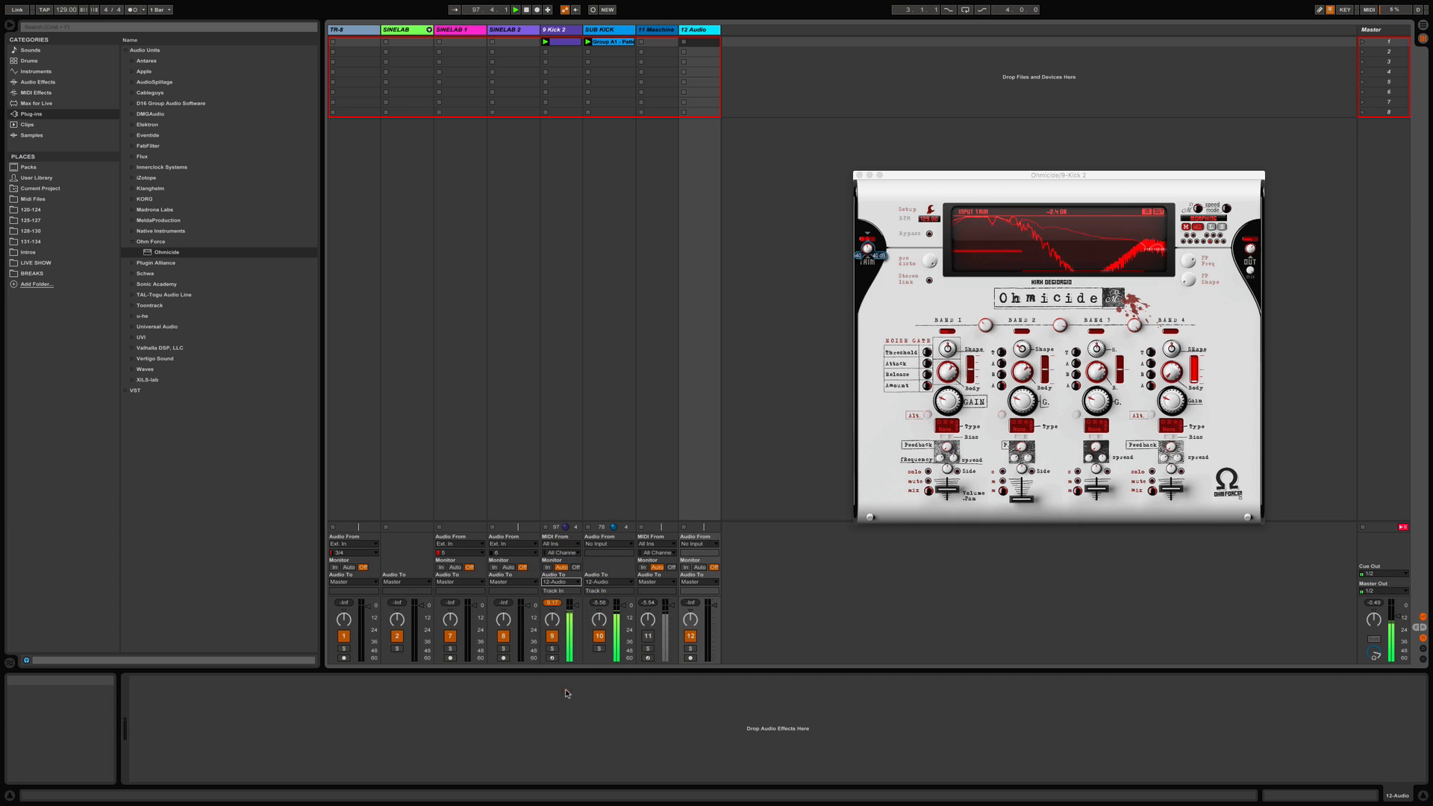
# Arm 12-Audio with monitoring on Auto, record the layered kick into its first slot and open the recorded clip.
pyautogui.click(690, 658)
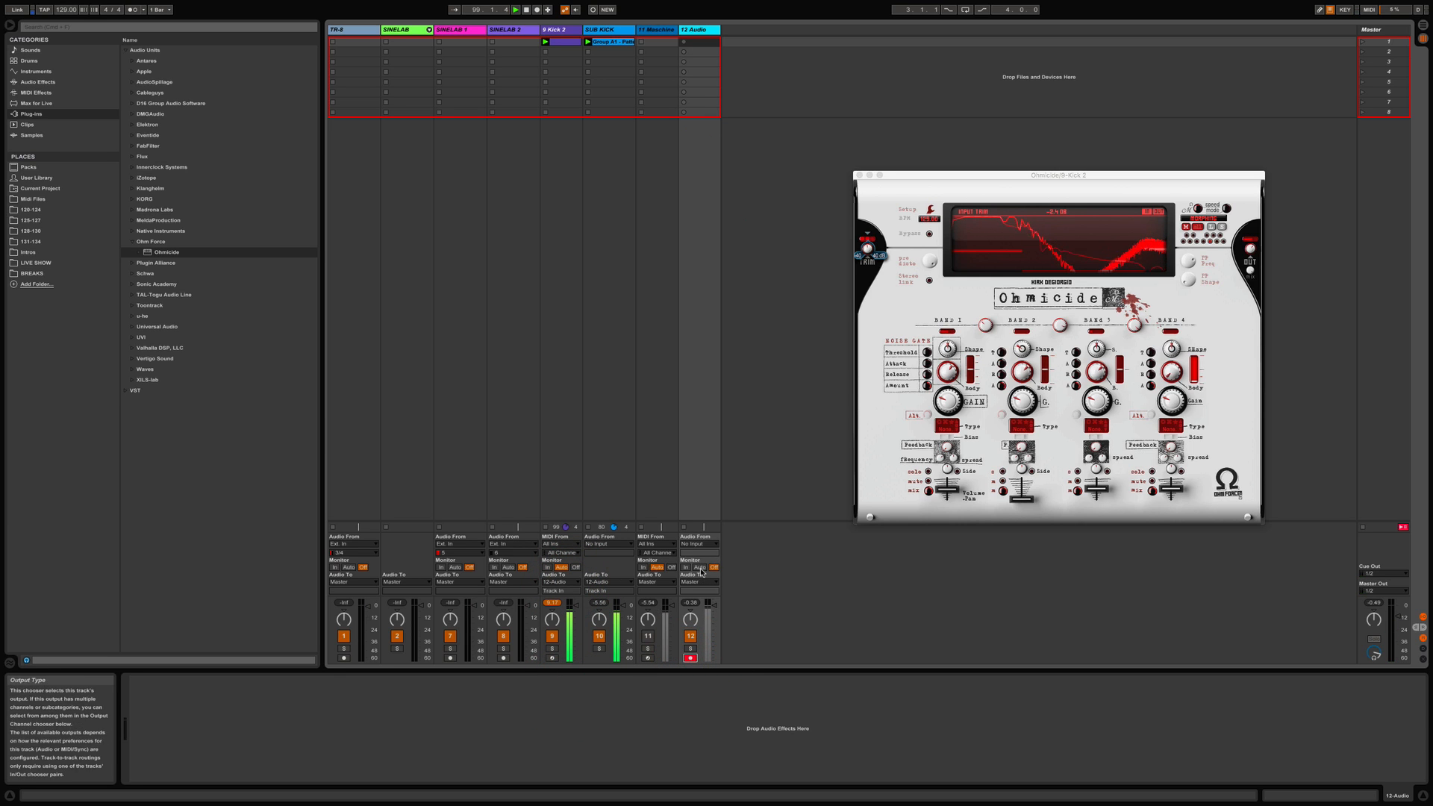
pyautogui.click(699, 567)
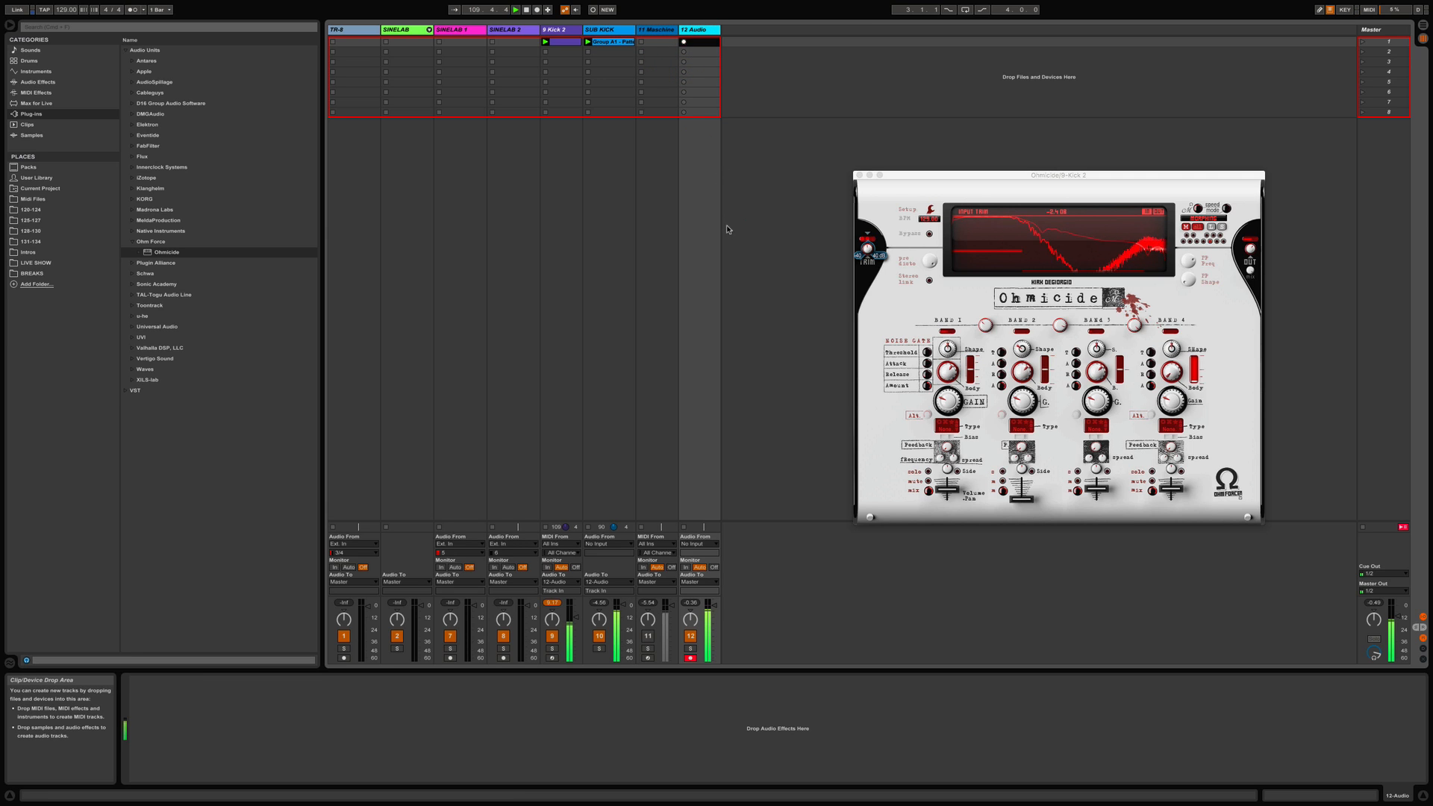
pyautogui.click(683, 527)
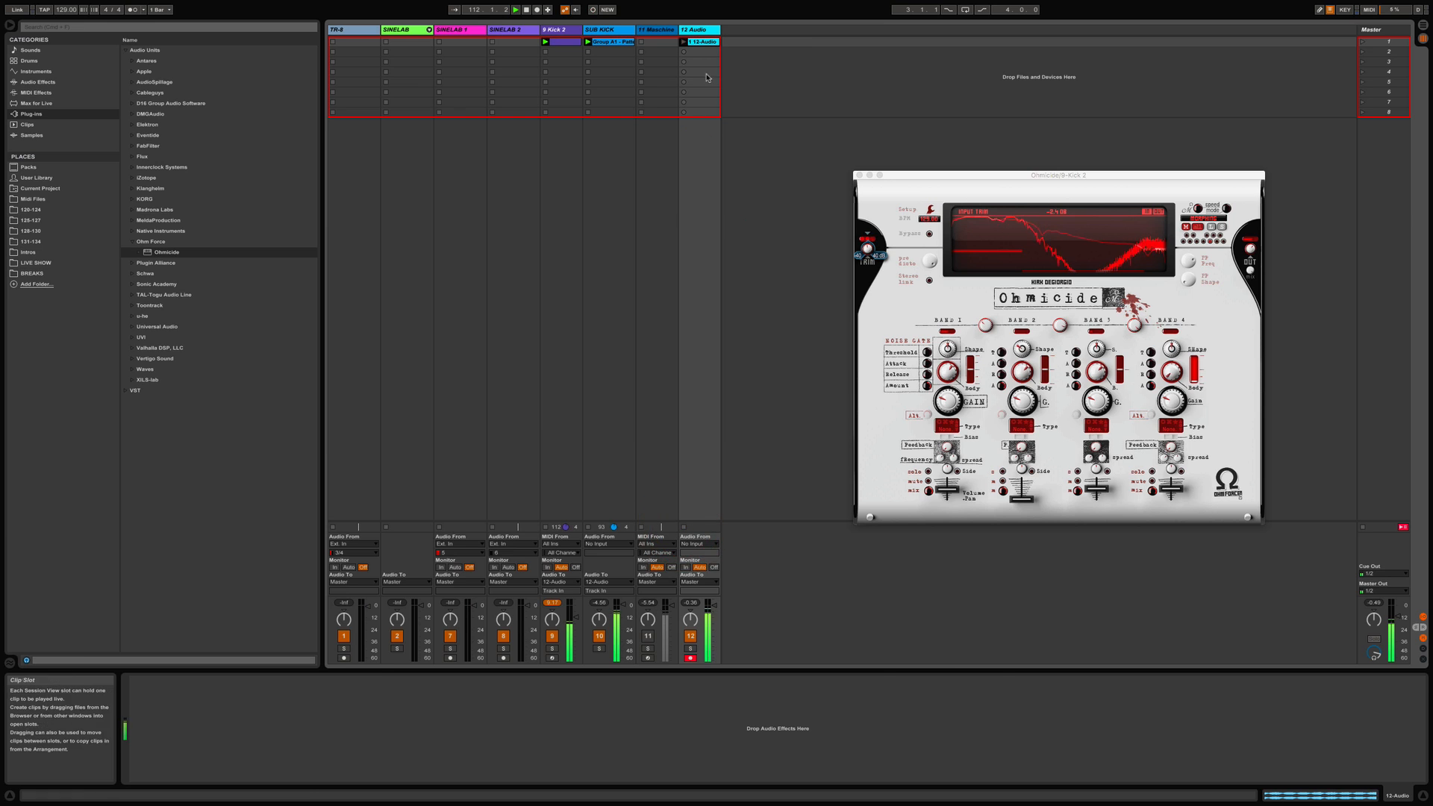
pyautogui.click(699, 42)
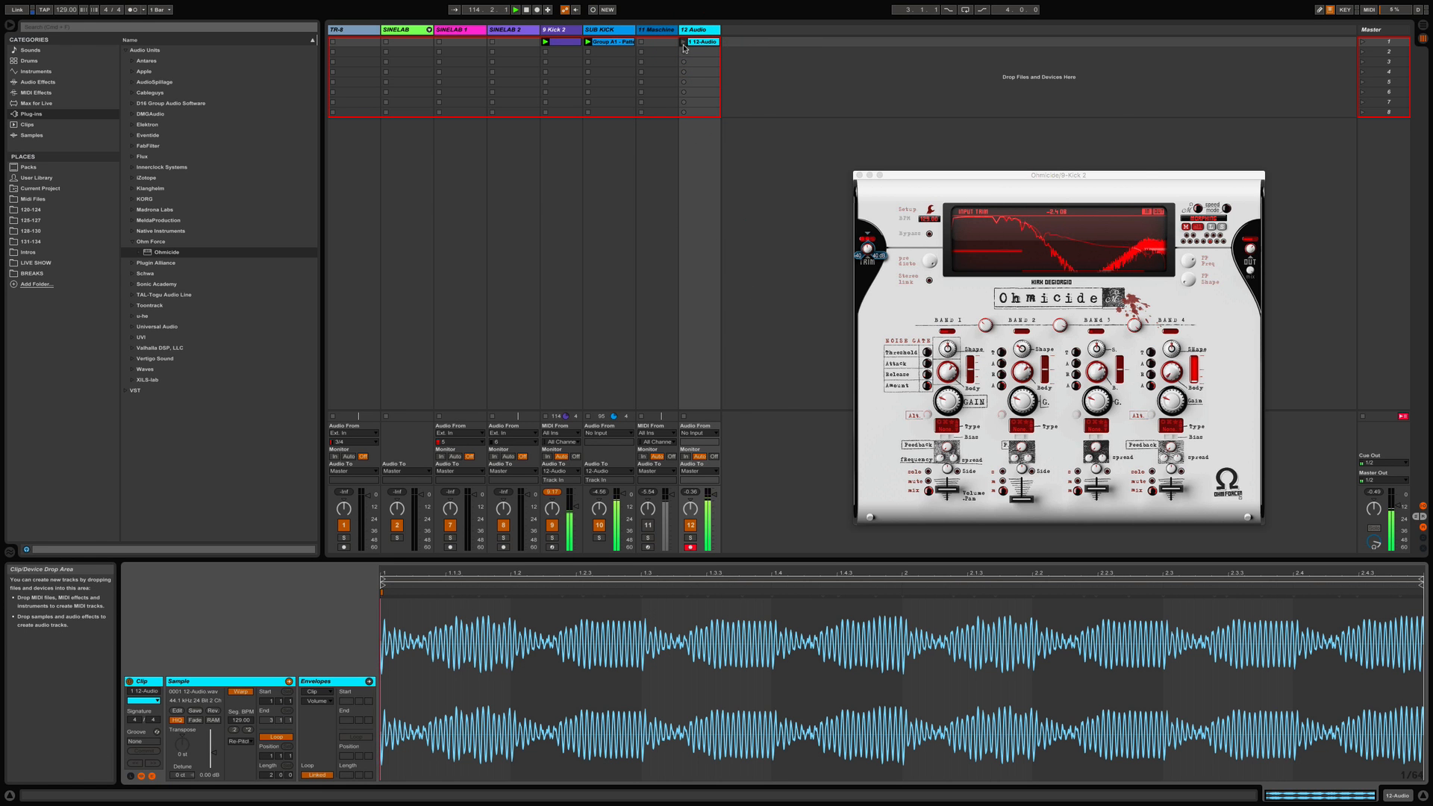
# Delete the SUB KICK and Kick 2 tracks and launch the recorded layered kick clip.
pyautogui.click(607, 30)
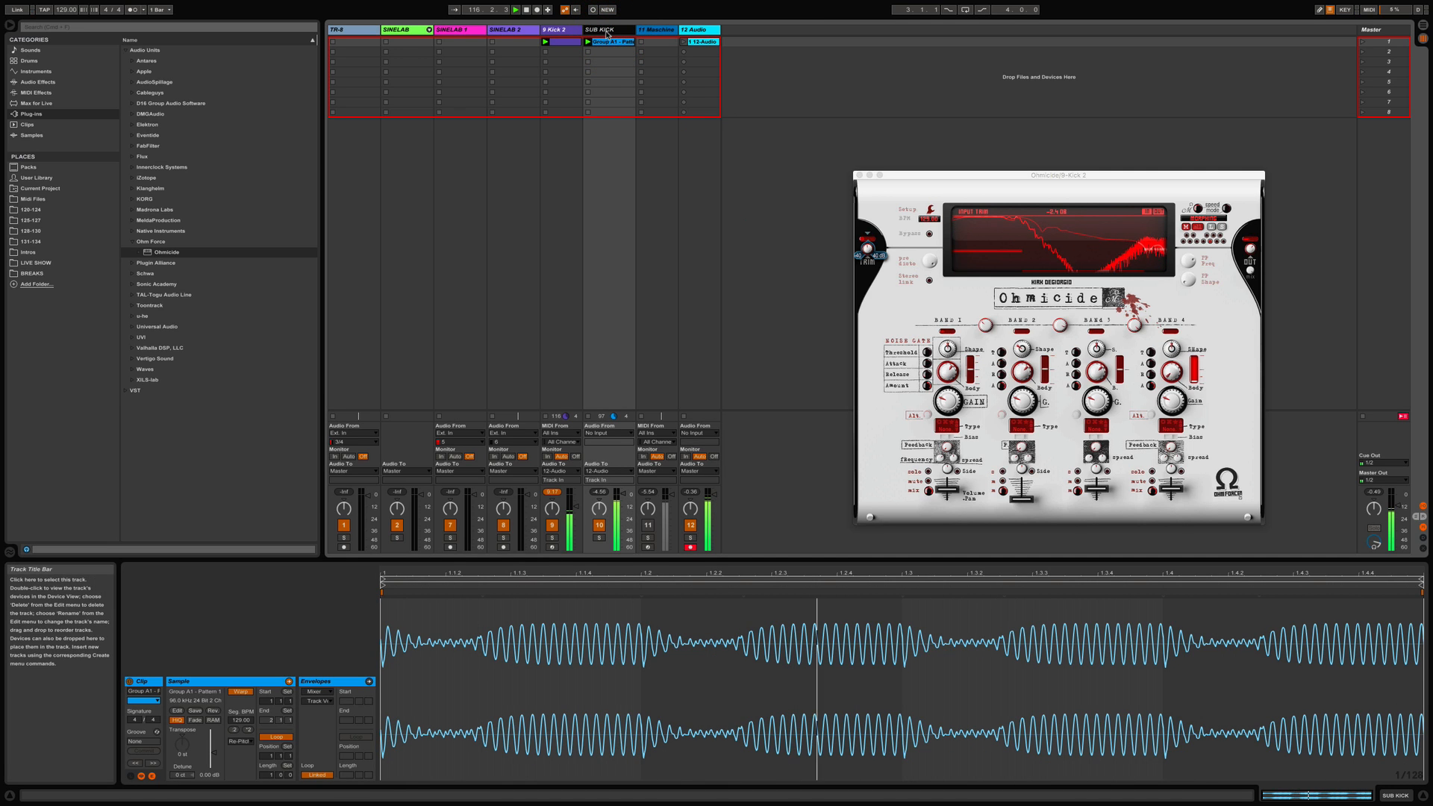
pyautogui.press('Delete')
pyautogui.click(561, 30)
pyautogui.press('Delete')
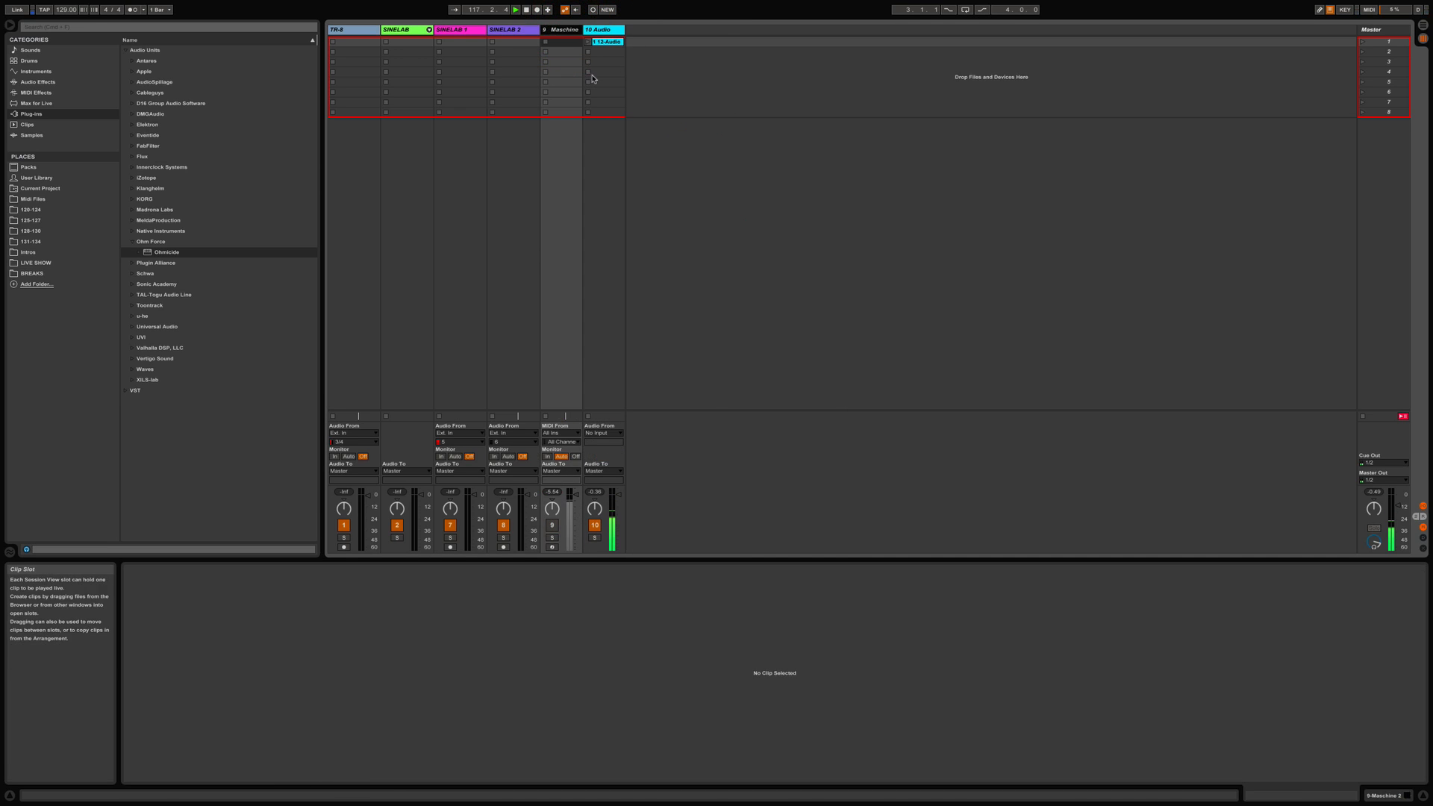
pyautogui.click(588, 42)
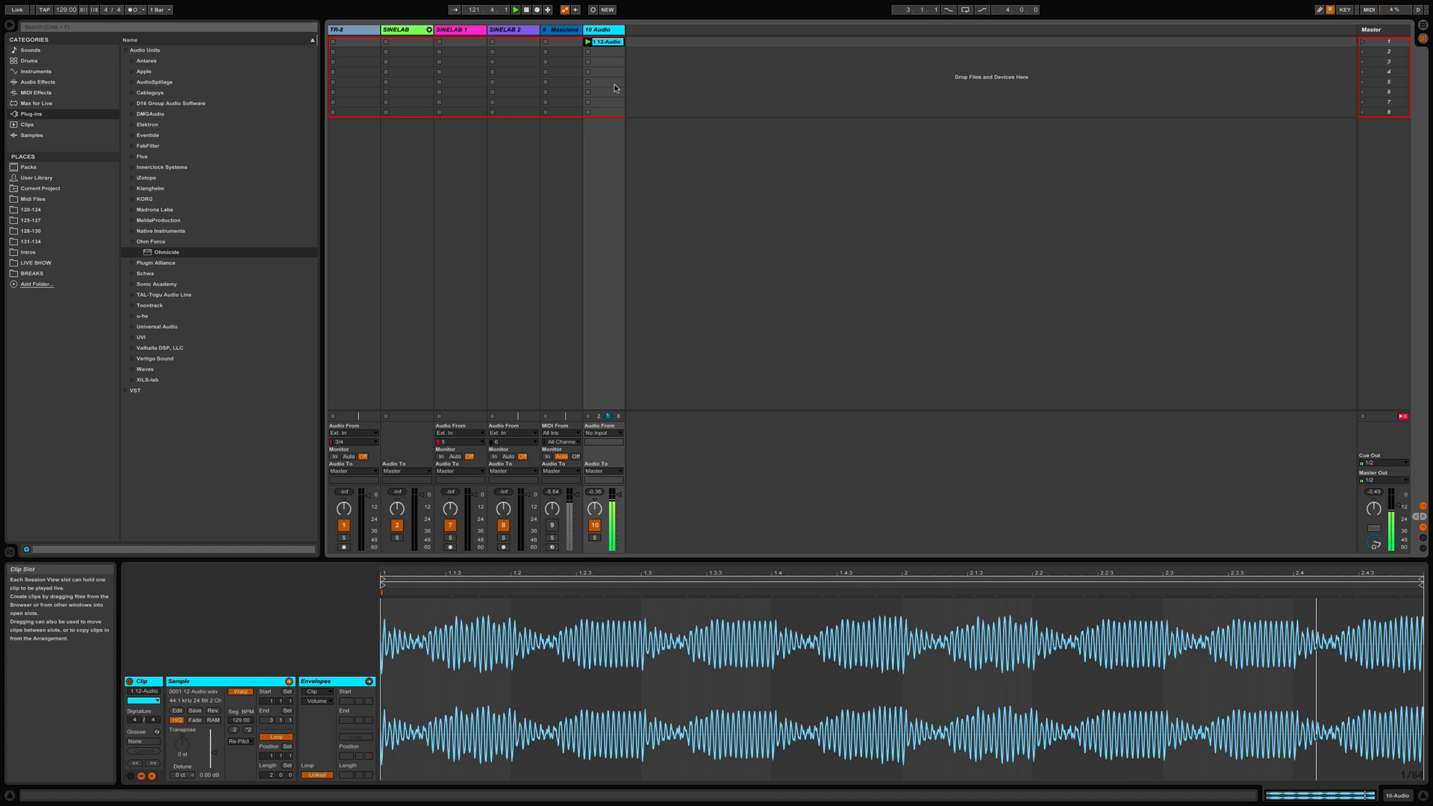
# Insert a MIDI track after the recorded audio track and load the Kit-909 Tresor.adg drum kit onto it.
pyautogui.rightClick(640, 31)
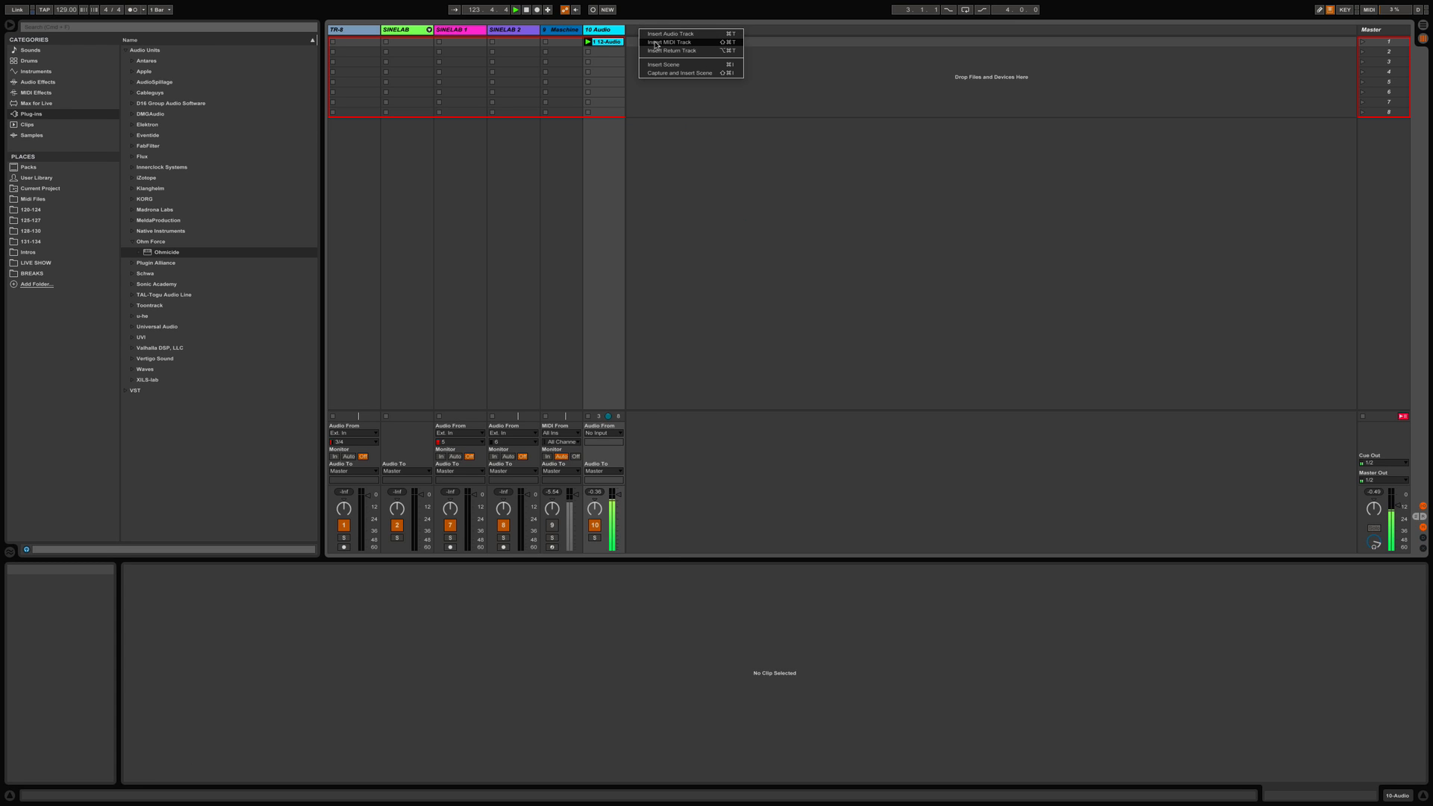
pyautogui.click(665, 43)
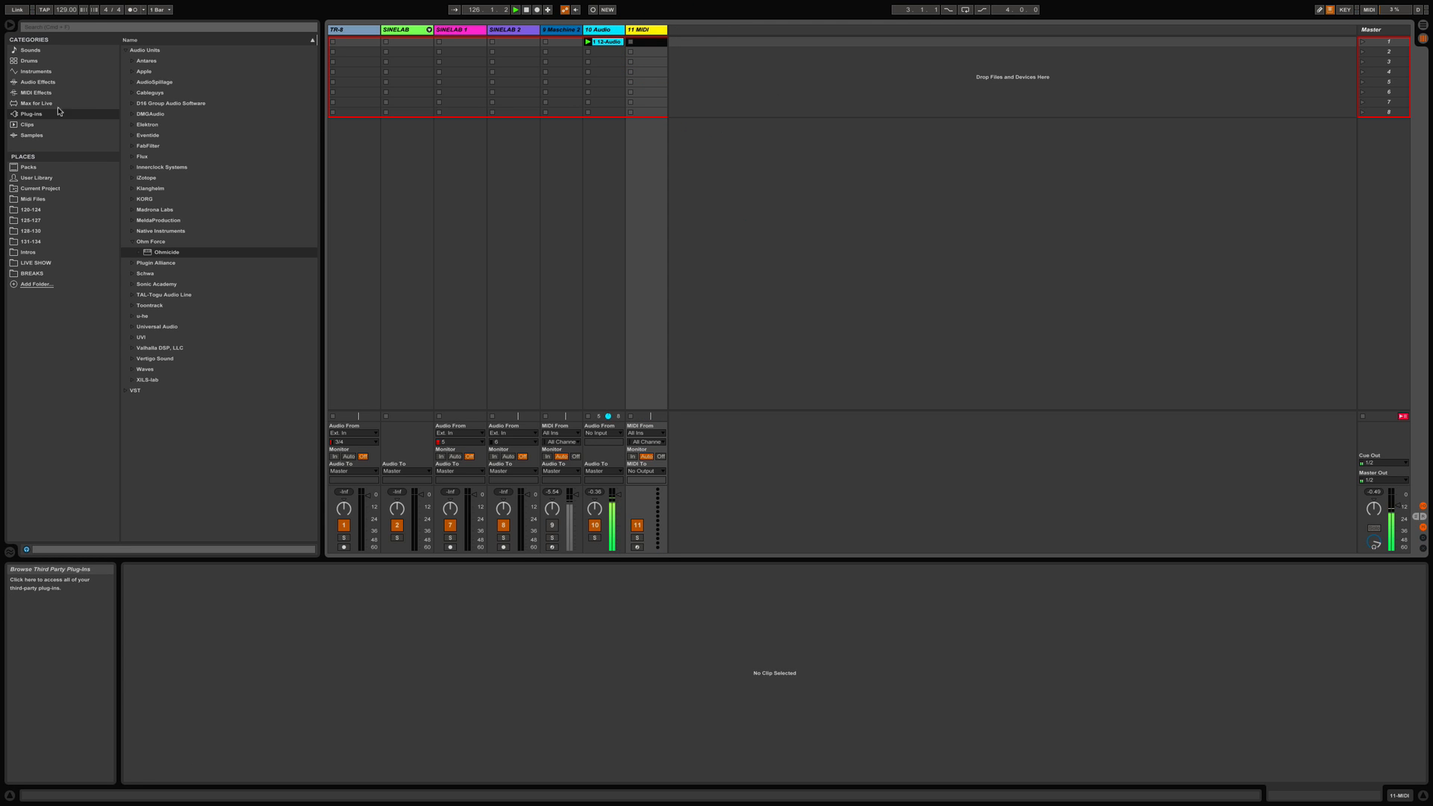
pyautogui.click(53, 63)
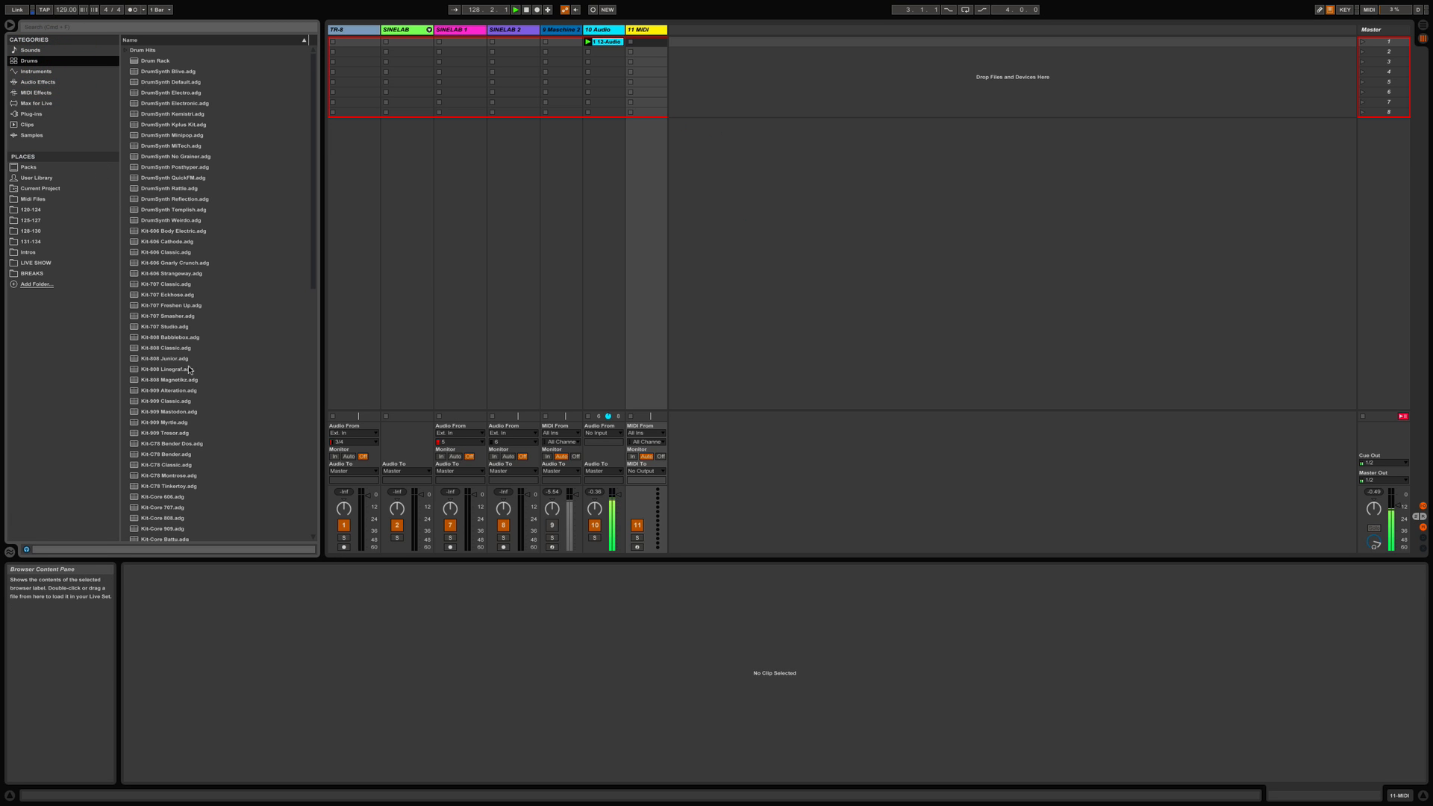
pyautogui.click(135, 434)
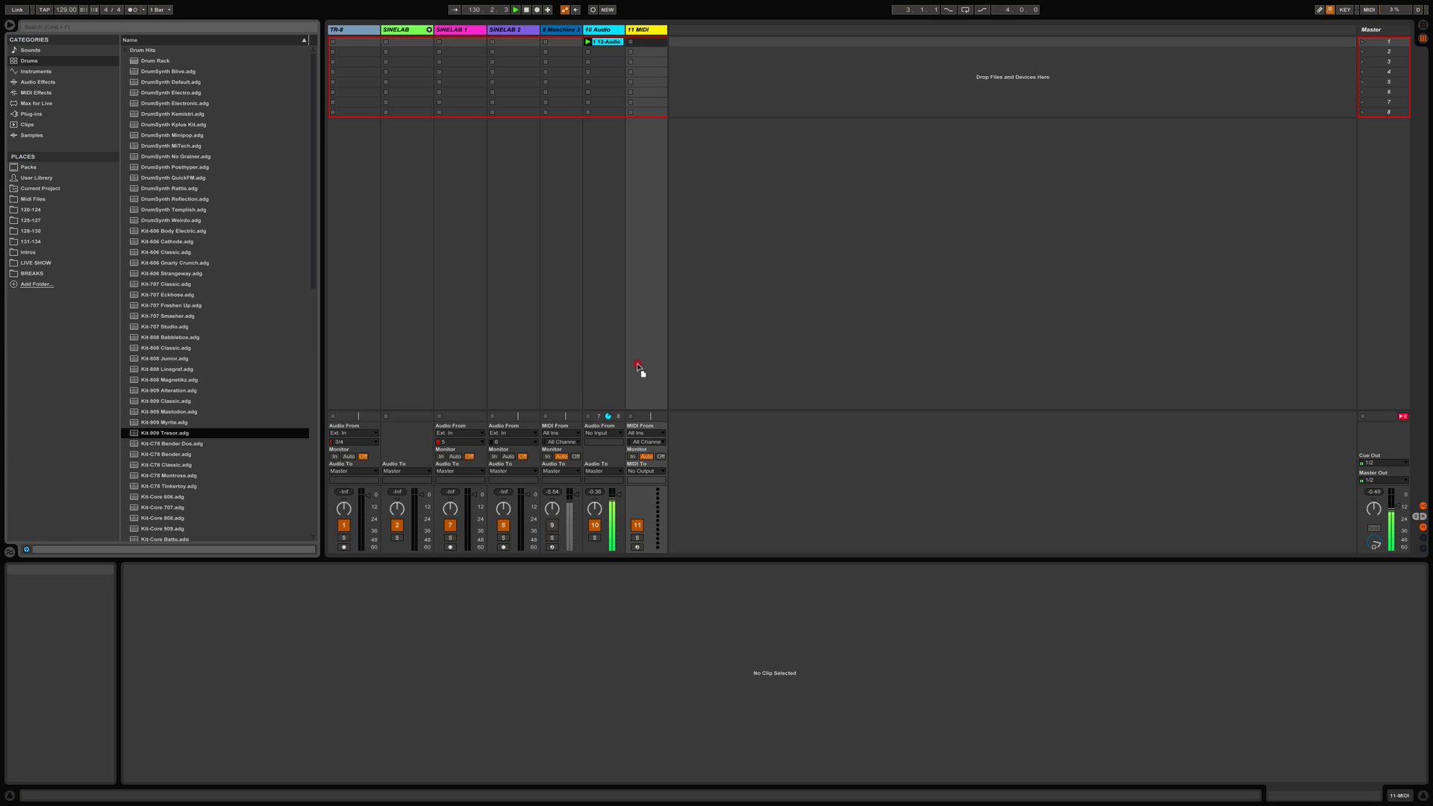
pyautogui.moveTo(639, 368); pyautogui.dragTo(636, 364)
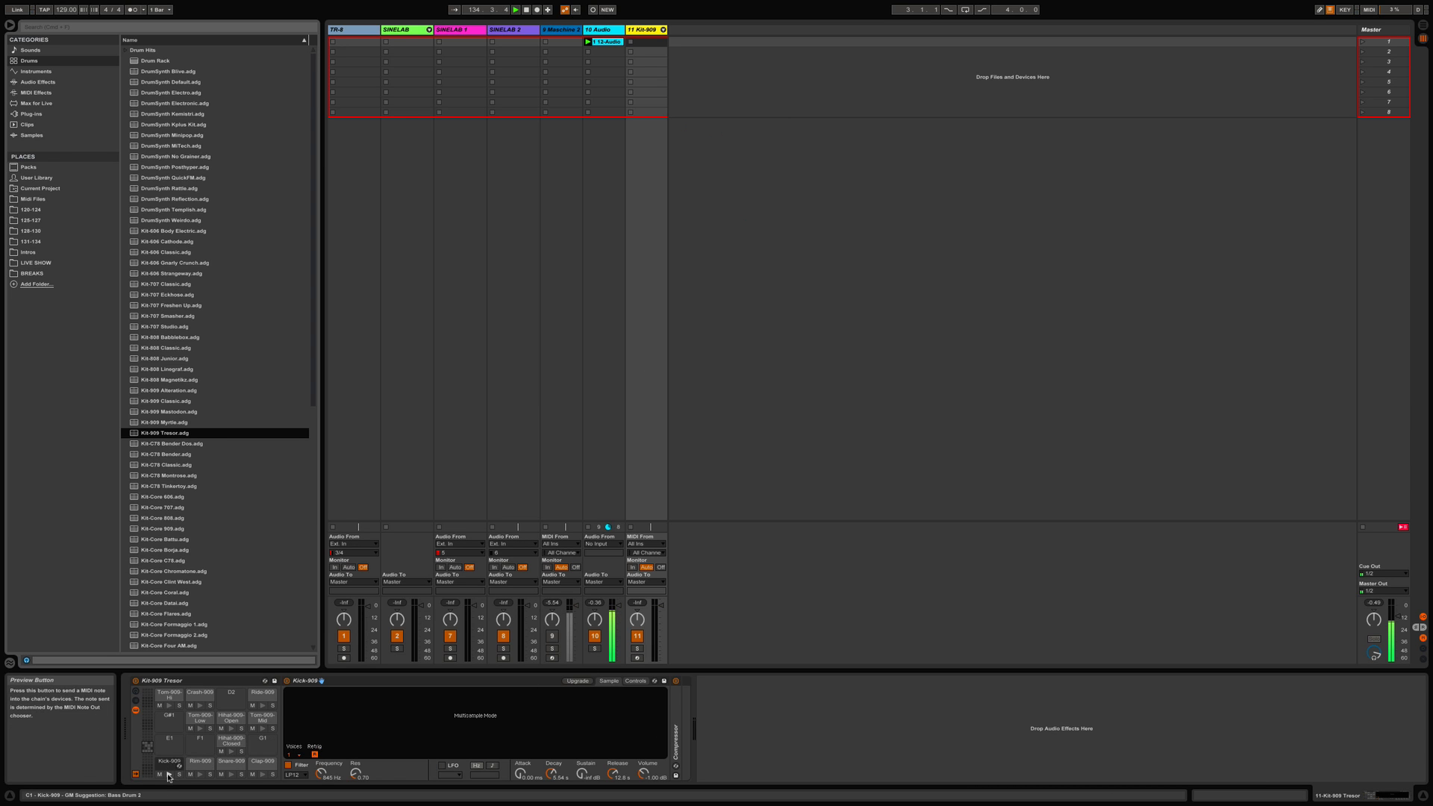
# Create a one-bar MIDI clip on the Kit-909 track, place a Kick-909 note on each of the four beats and launch it.
pyautogui.doubleClick(643, 42)
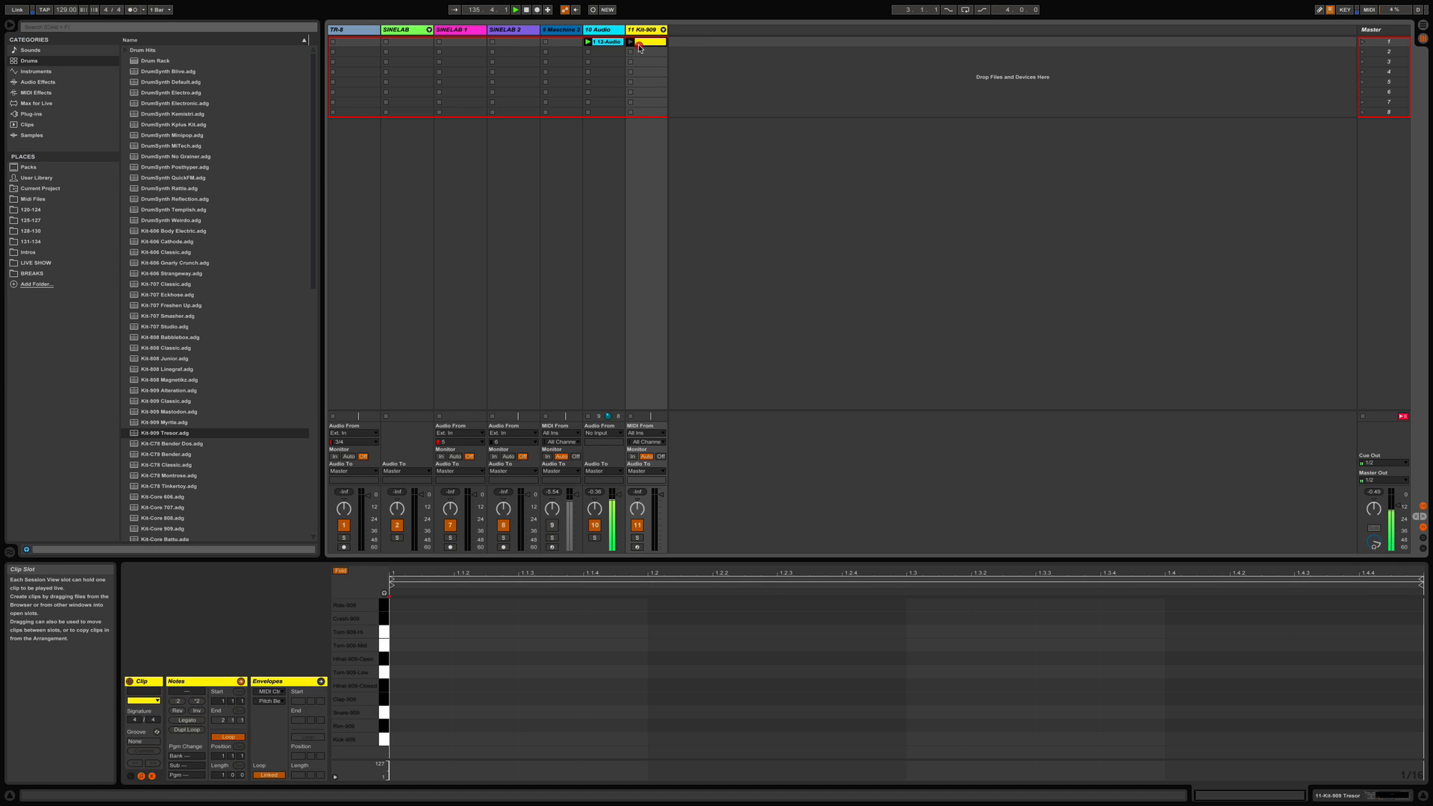
pyautogui.doubleClick(401, 739)
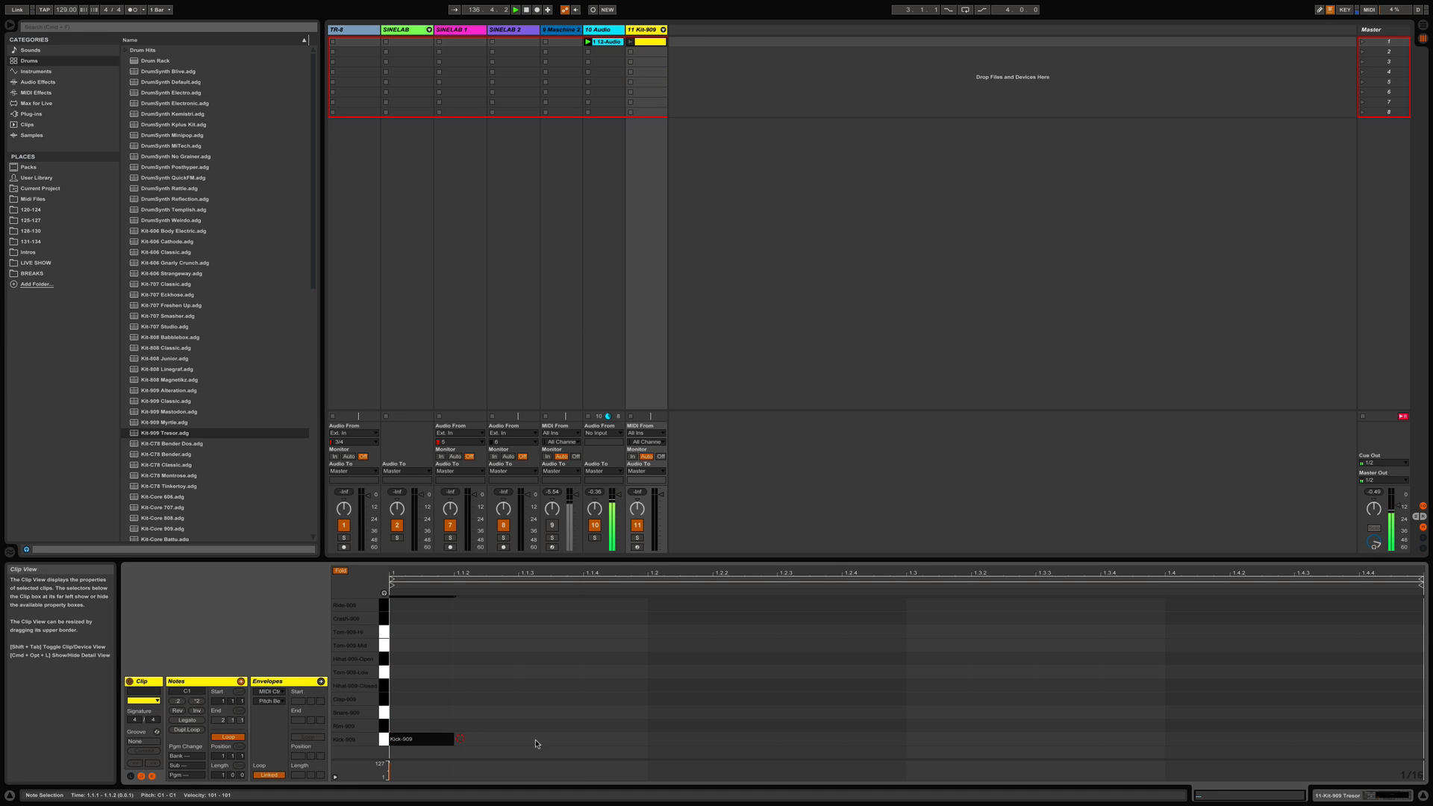
pyautogui.doubleClick(679, 740)
pyautogui.doubleClick(939, 740)
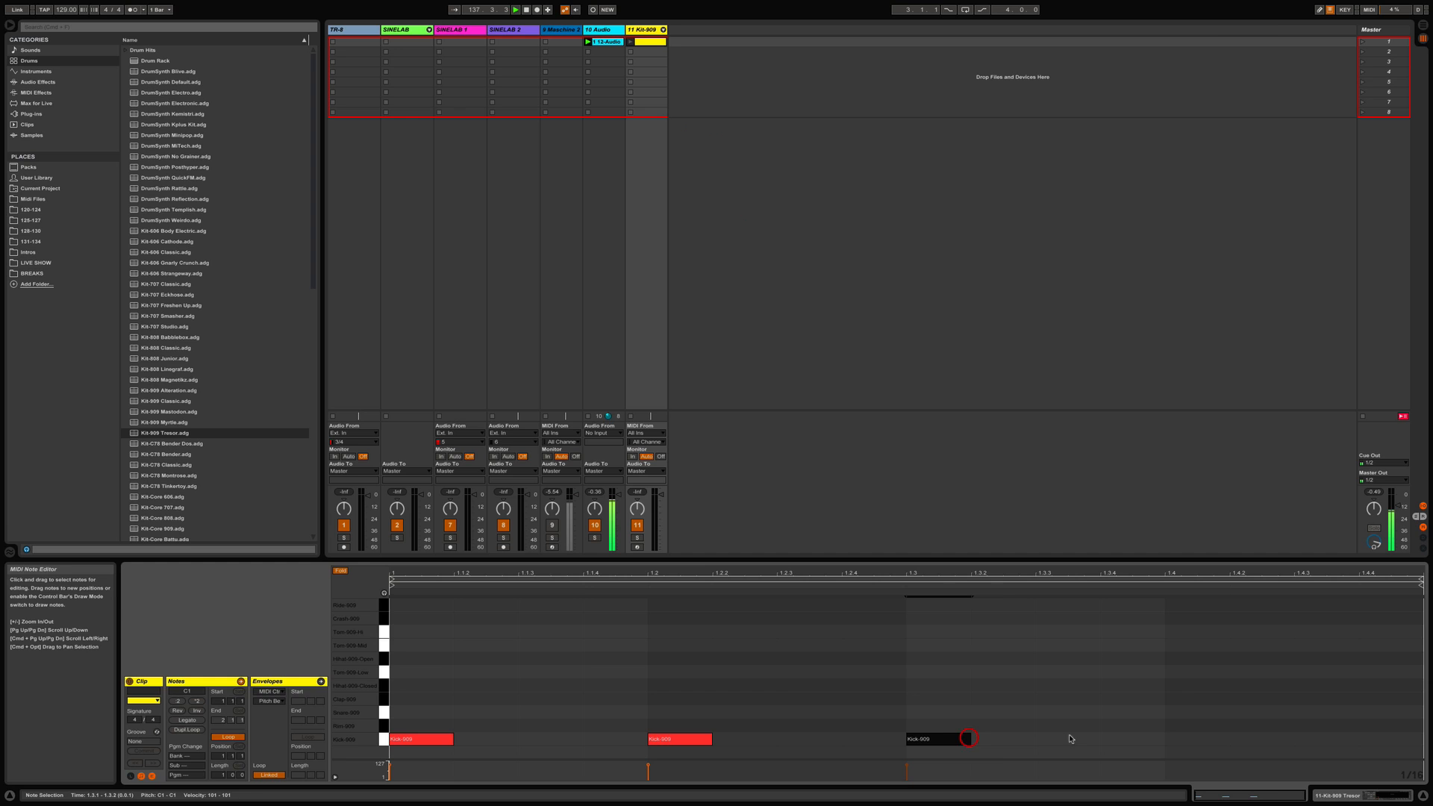
pyautogui.doubleClick(1189, 740)
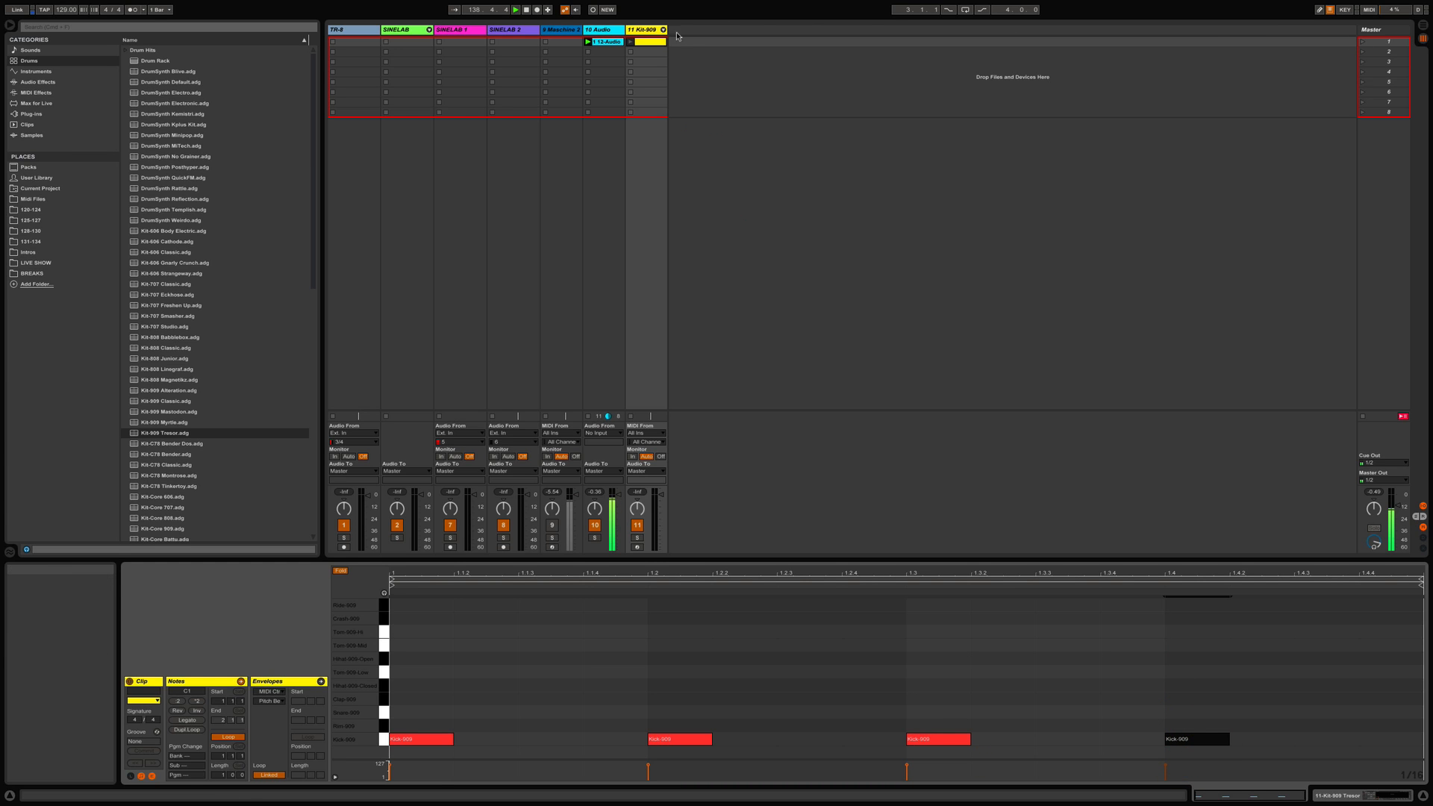
pyautogui.click(630, 42)
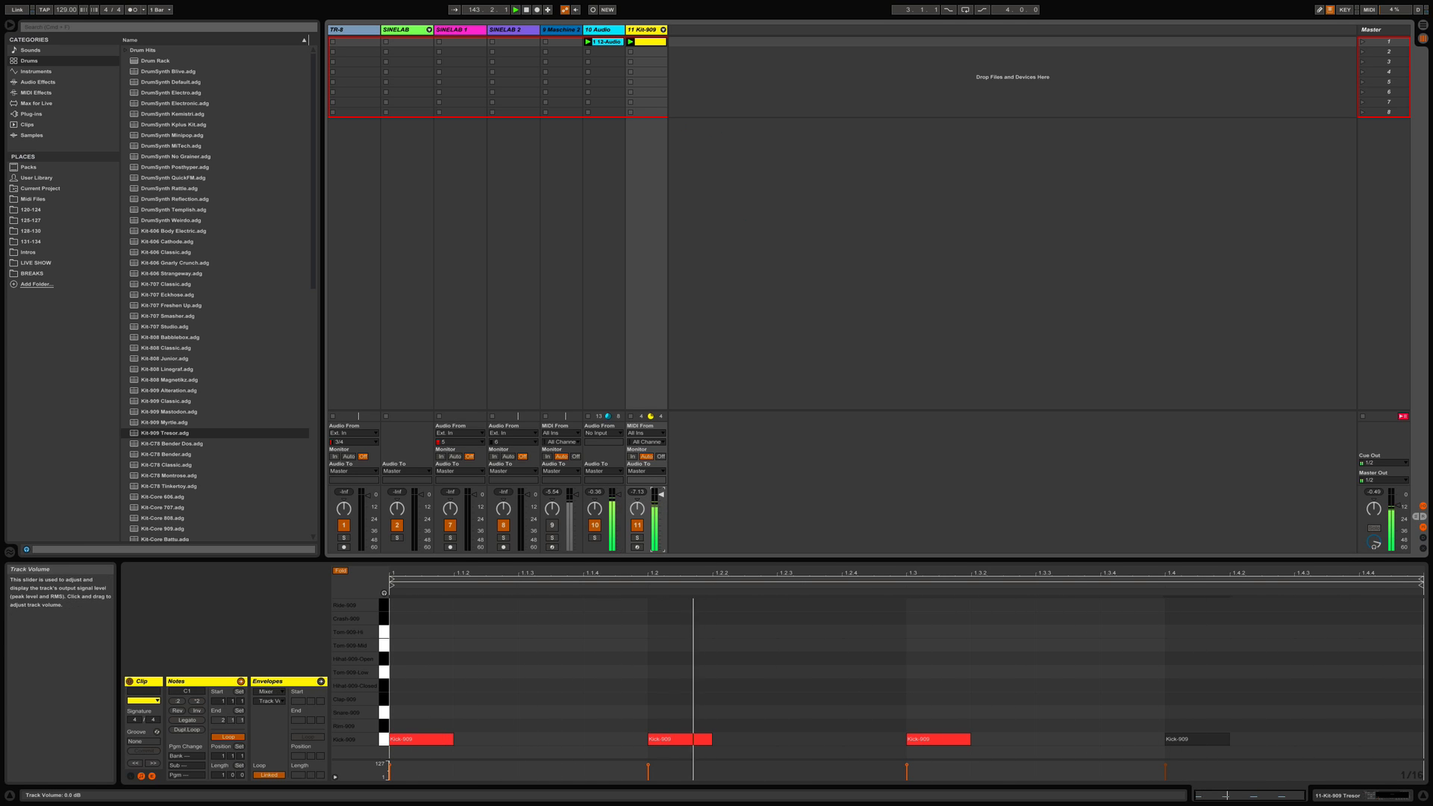
# Adjust the Kit-909 track's volume slightly and rename the track KICK TOP.
pyautogui.moveTo(661, 496); pyautogui.dragTo(661, 493)
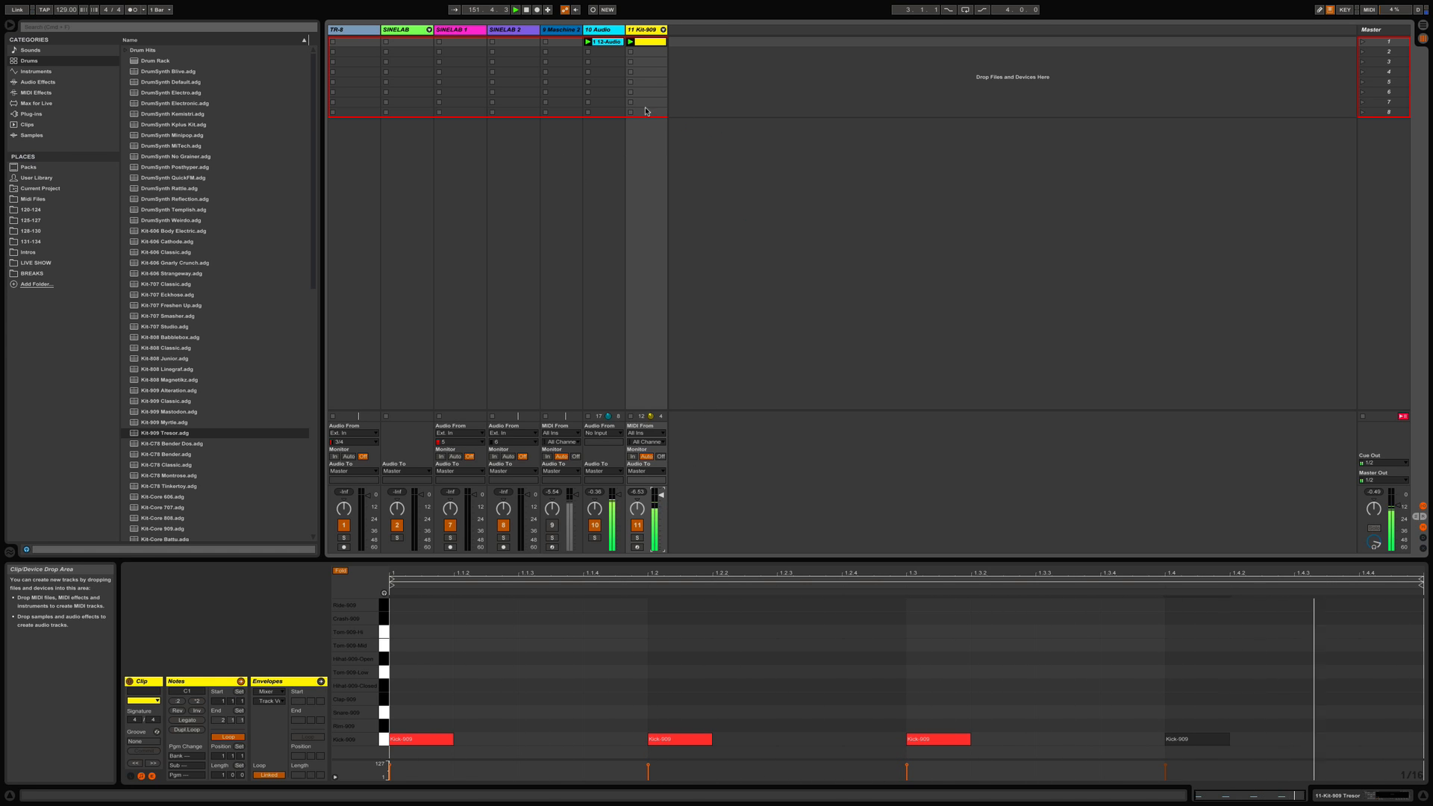
pyautogui.rightClick(646, 32)
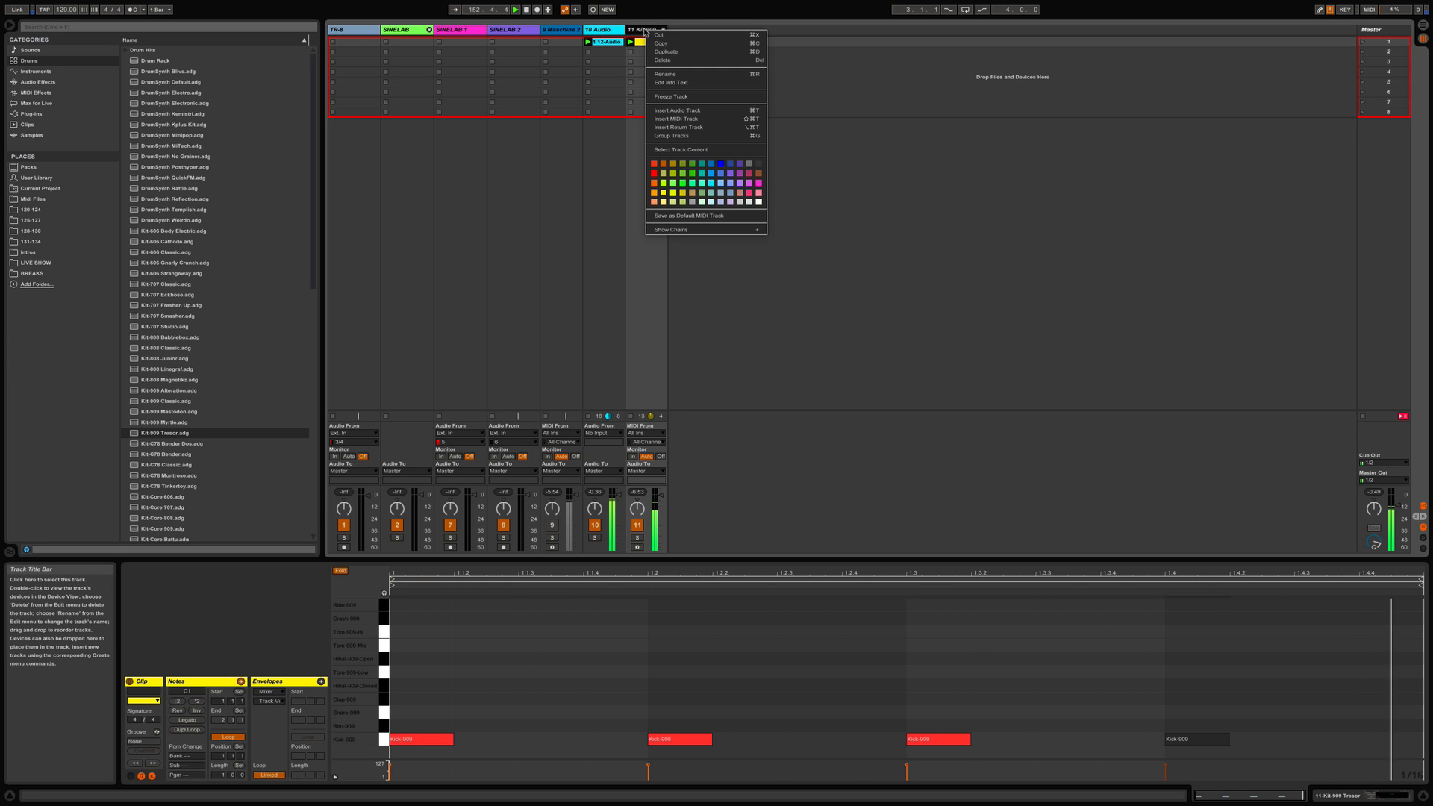
pyautogui.click(657, 74)
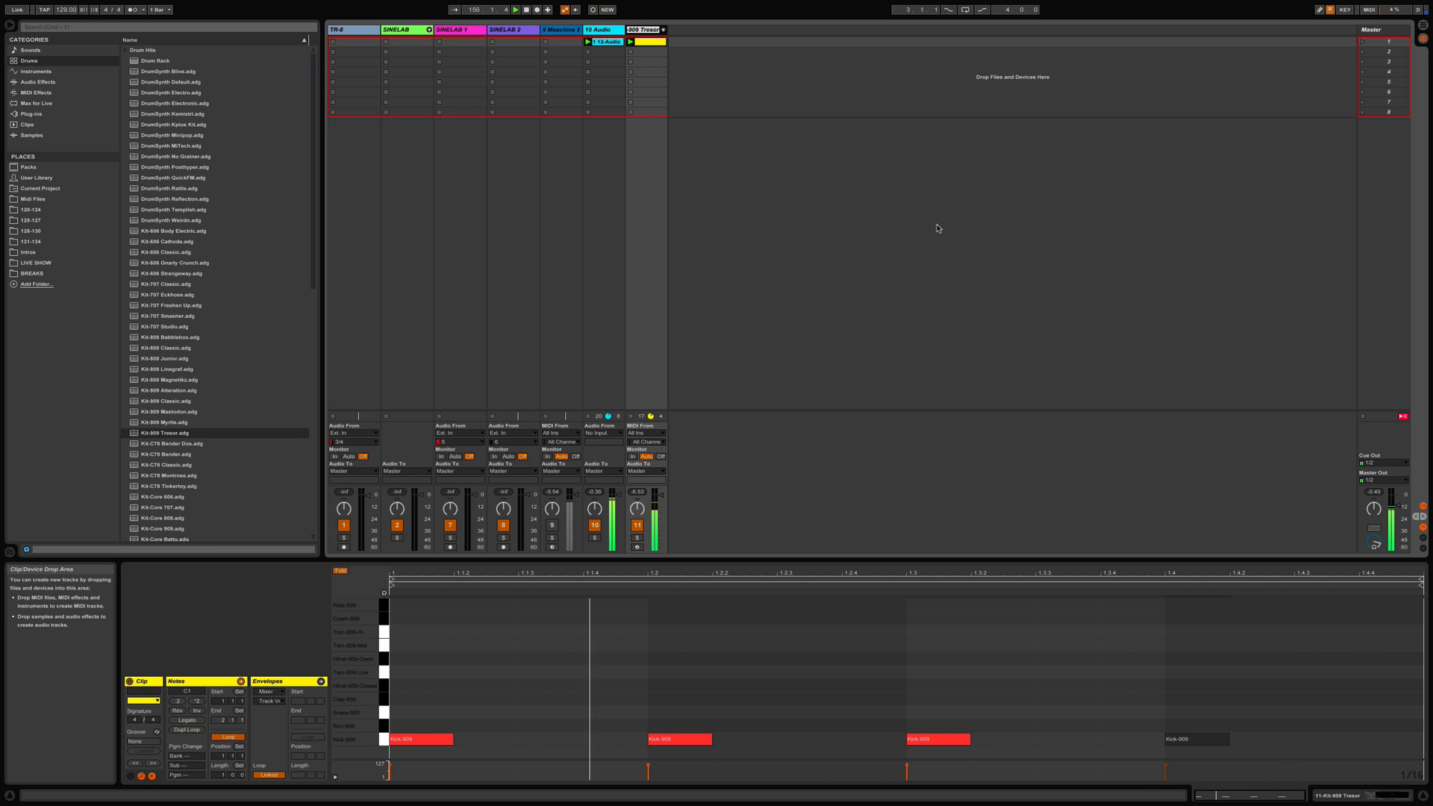
pyautogui.write('KICK')
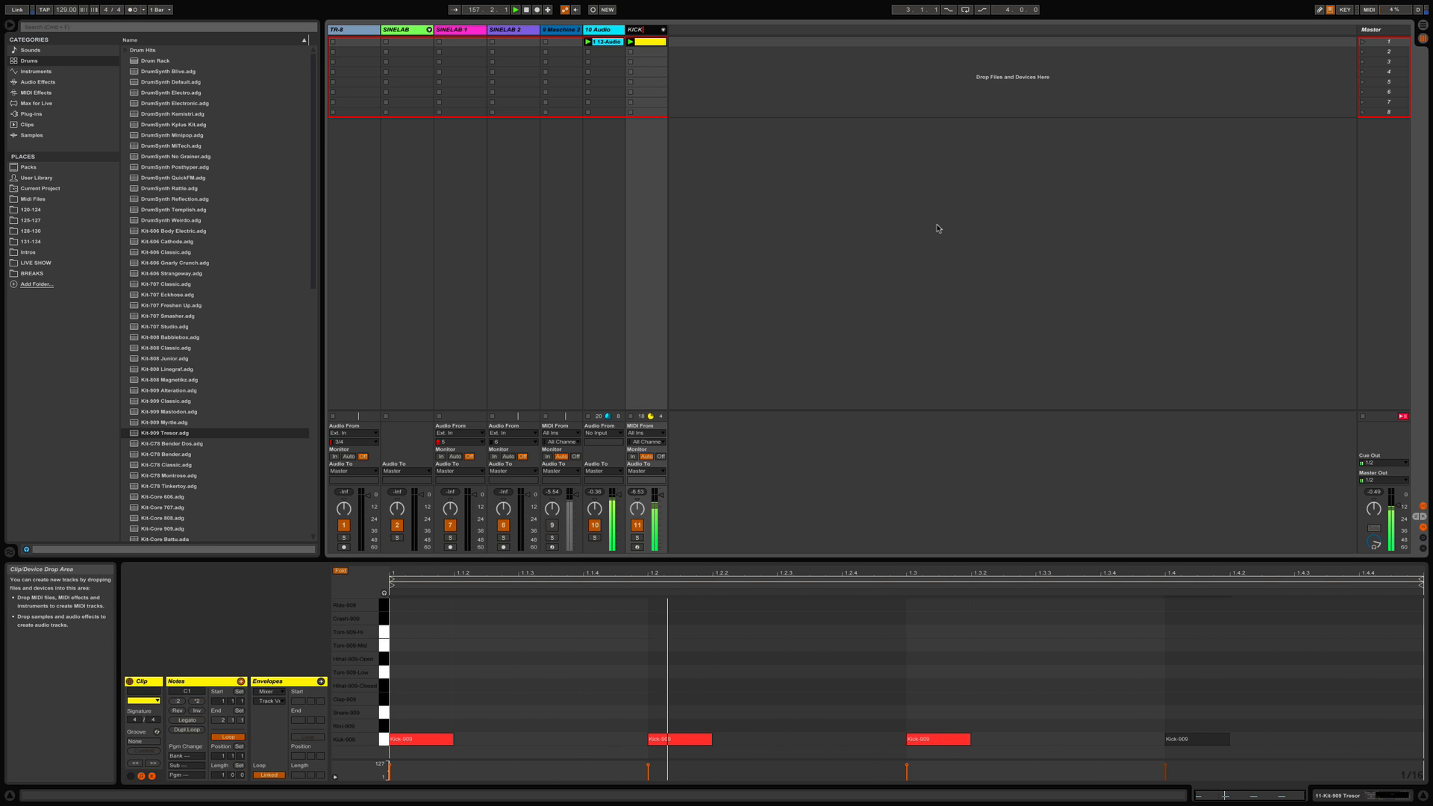
pyautogui.write(' TOP')
pyautogui.press('Return')
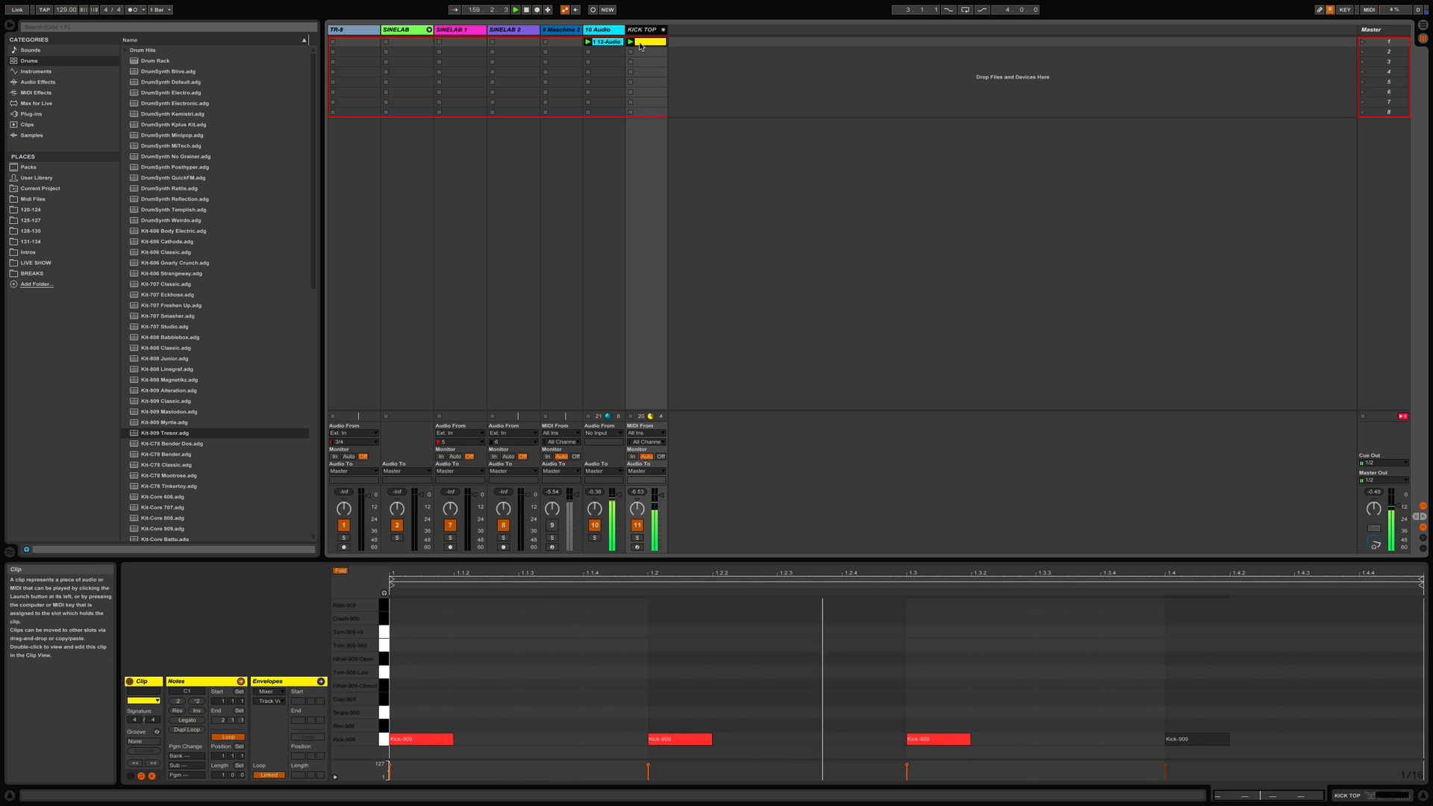
# Widen the KICK TOP track and extend its name to KICK TOP (M).
pyautogui.moveTo(667, 31); pyautogui.dragTo(683, 32)
pyautogui.rightClick(681, 32)
pyautogui.click(669, 75)
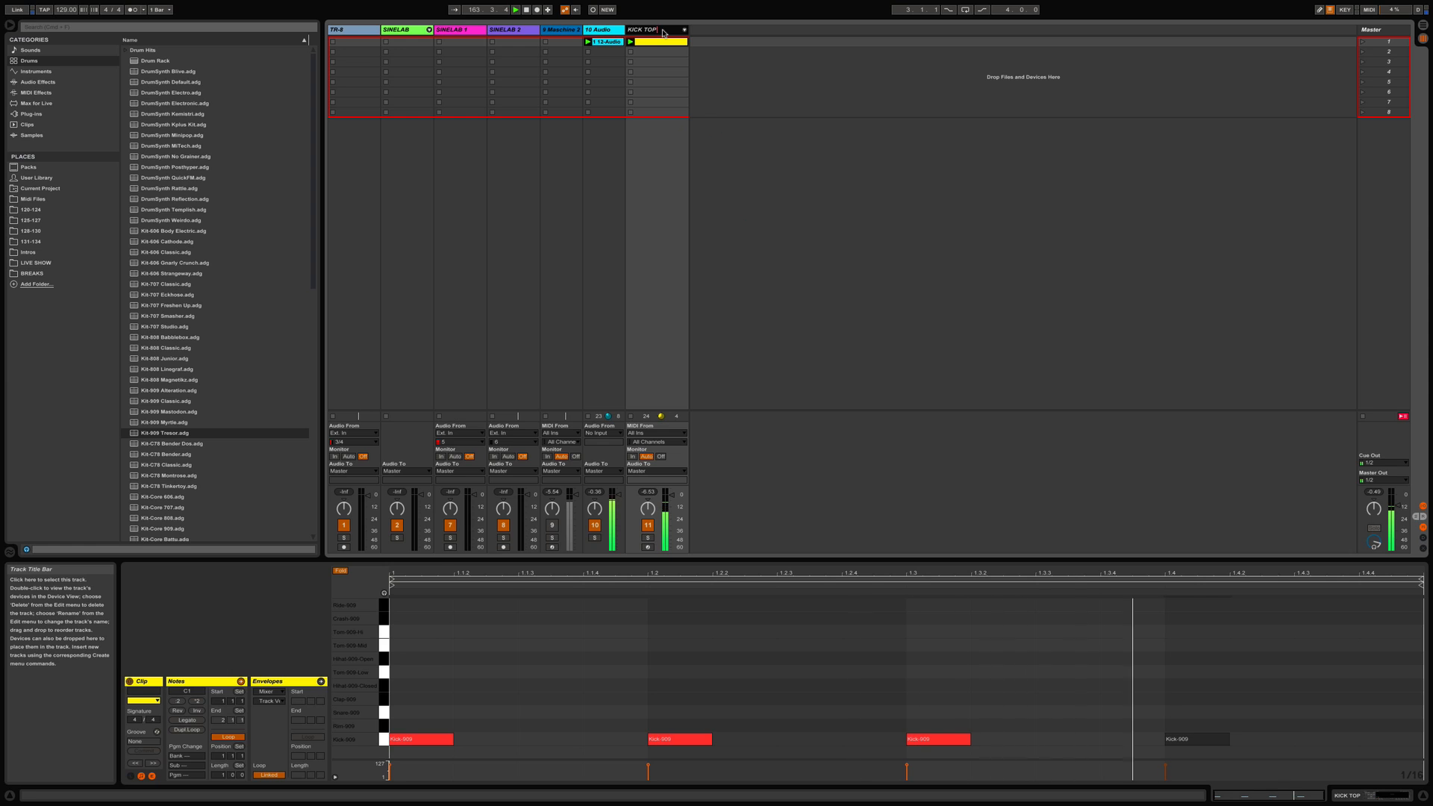
pyautogui.write('(M)')
pyautogui.press('Return')
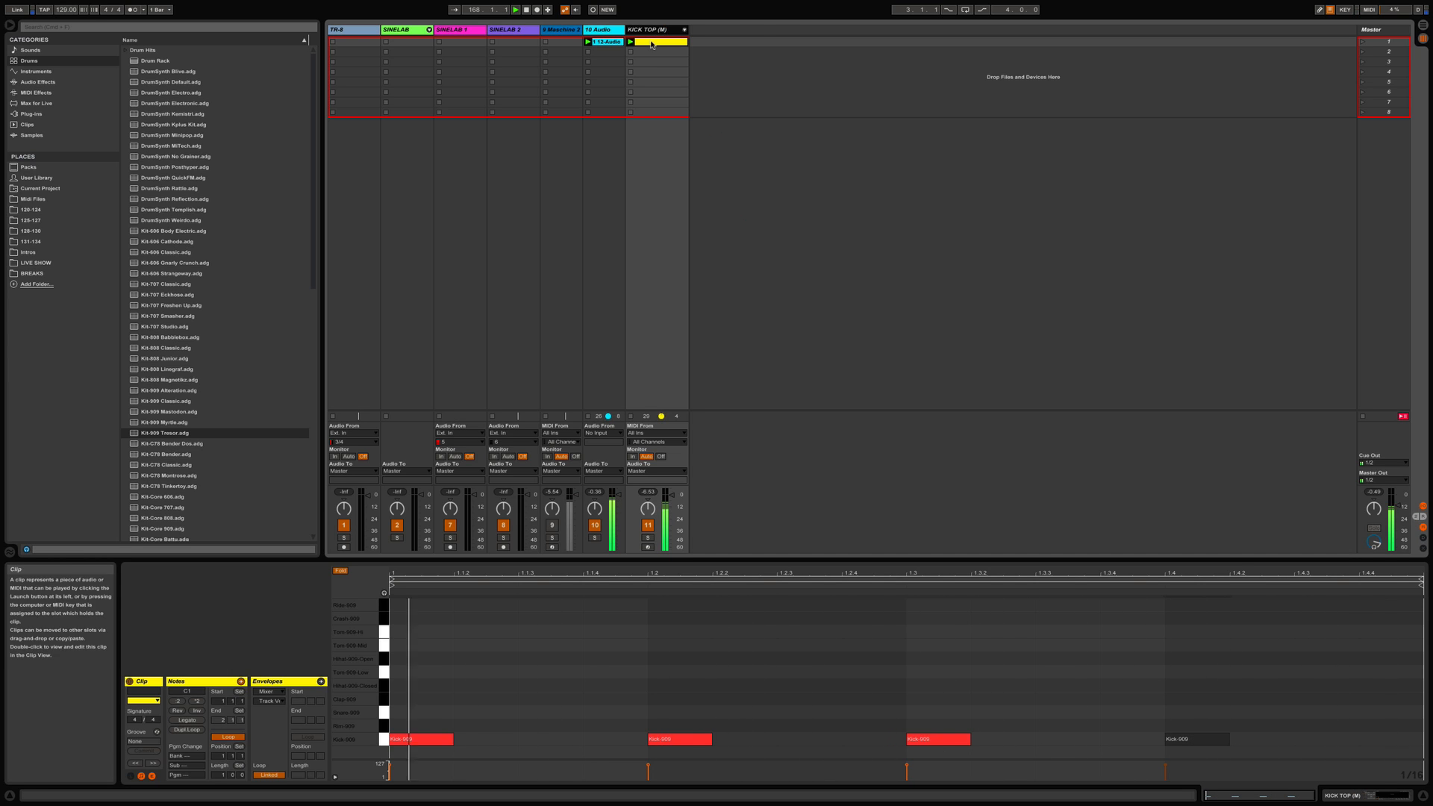
# Rename the MIDI clip on the KICK TOP (M) track as Kick Top (M).
pyautogui.rightClick(653, 41)
pyautogui.click(672, 86)
pyautogui.write('Kick')
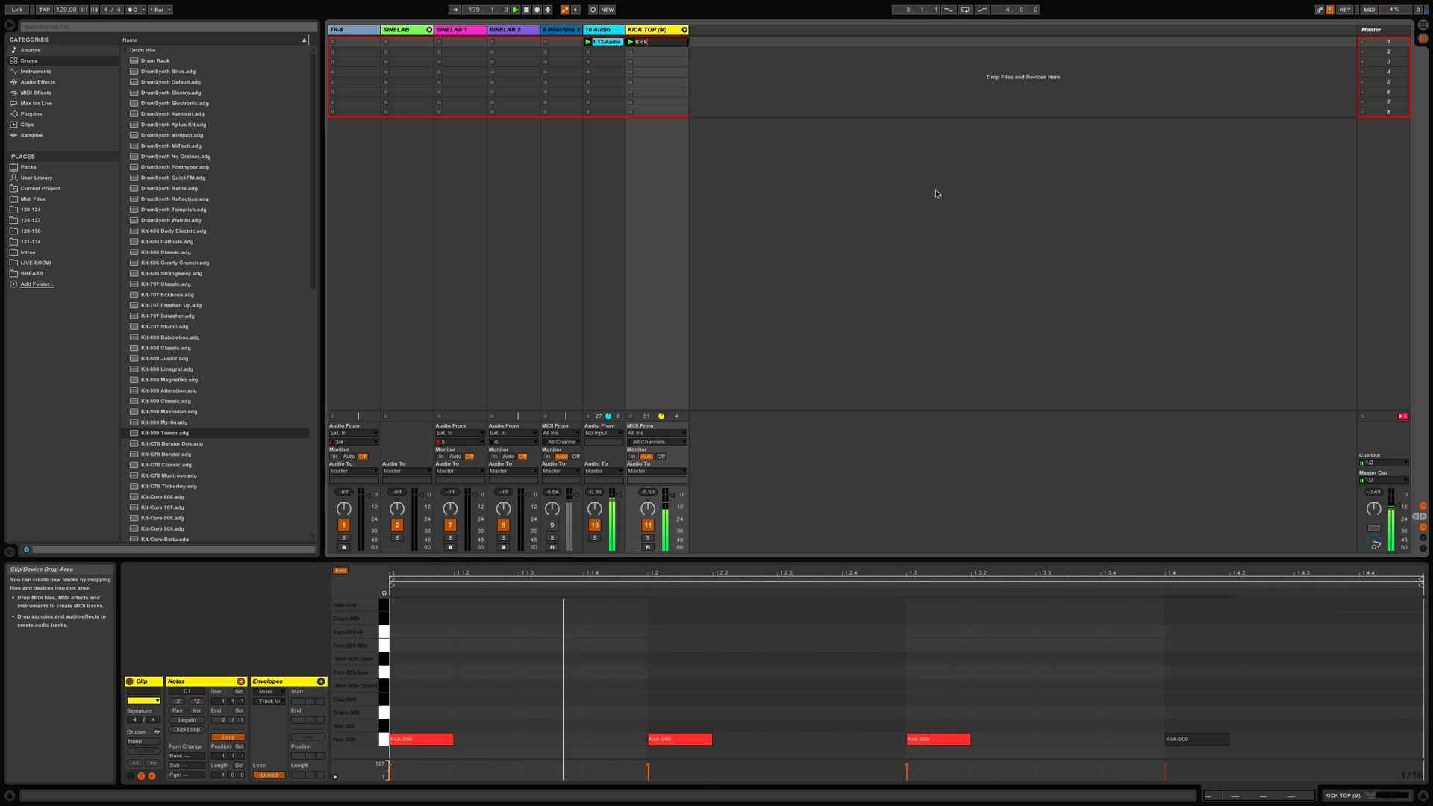
pyautogui.write(' Top (M')
pyautogui.press('Return')
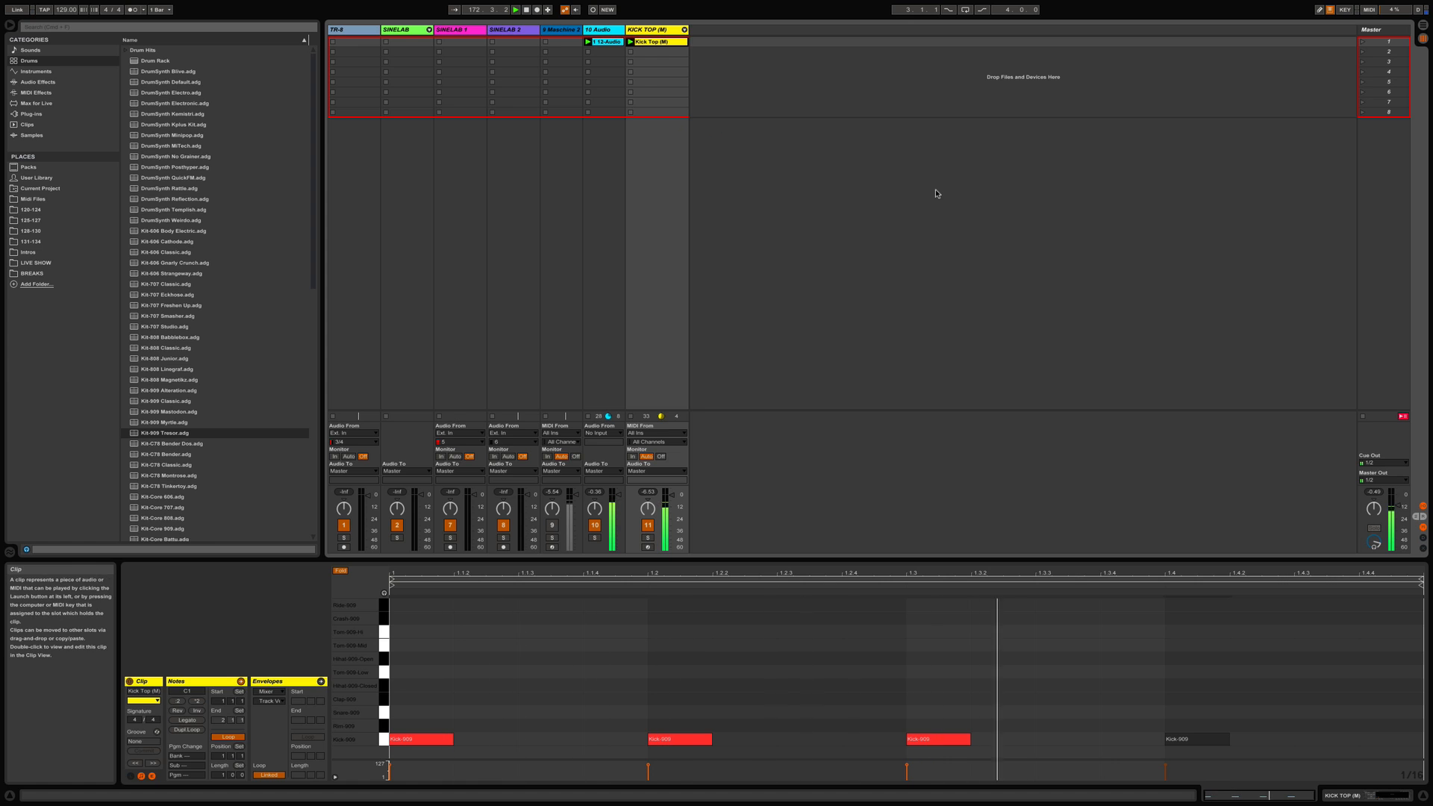
# Rename the 10-Audio track SUB KICK and its recorded clip Sub Kick.
pyautogui.click(602, 34)
pyautogui.rightClick(602, 34)
pyautogui.click(634, 75)
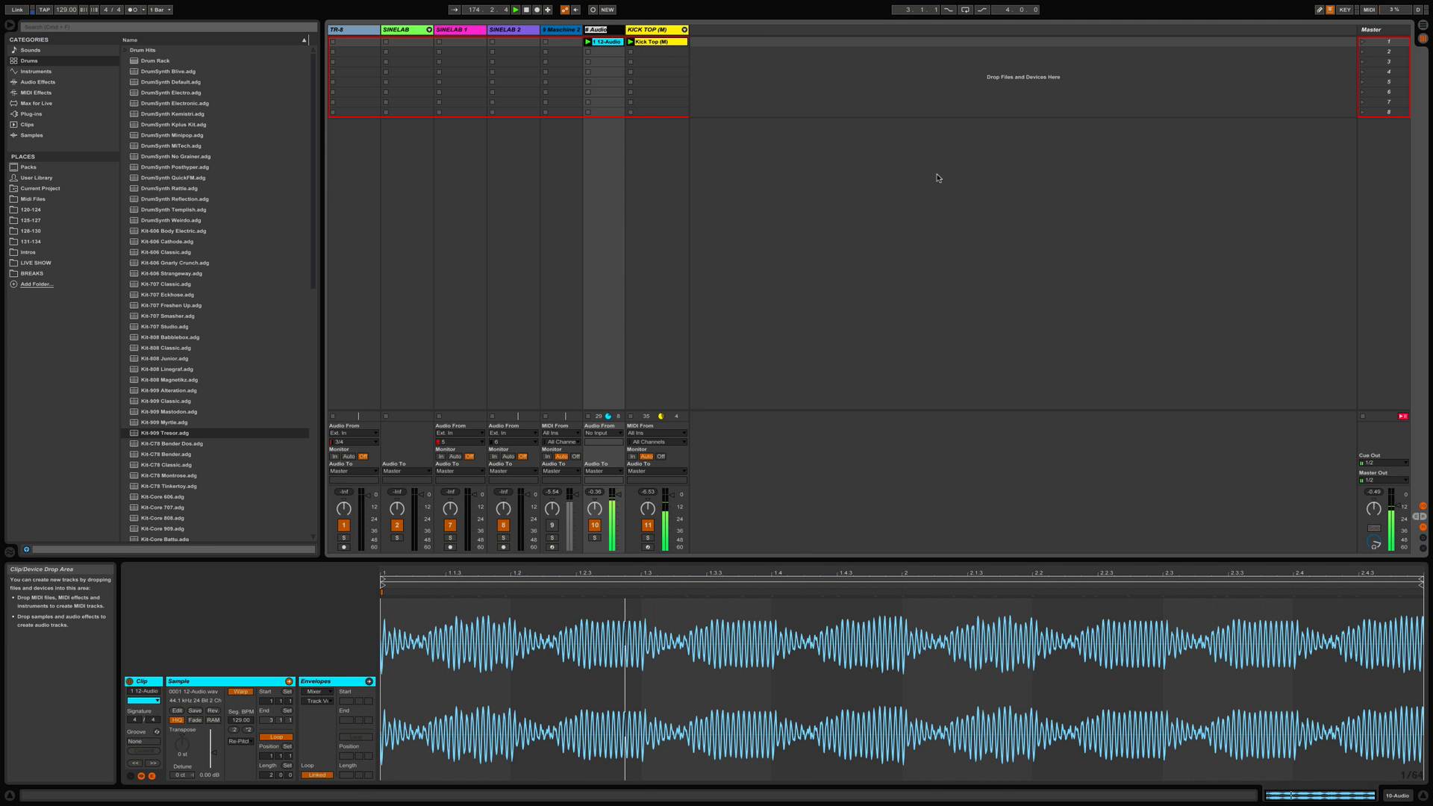
pyautogui.write('SUB KICK')
pyautogui.press('Return')
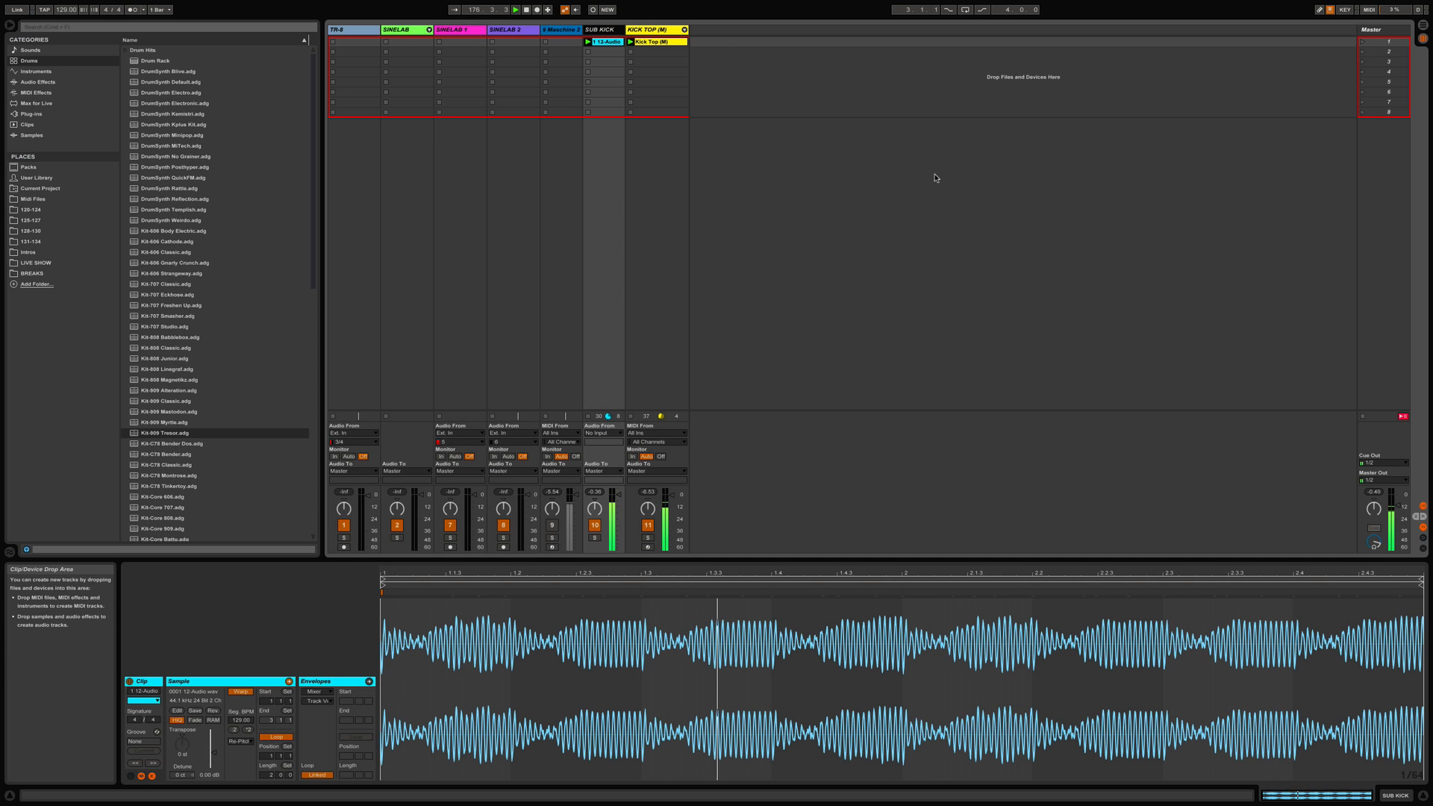
pyautogui.rightClick(608, 42)
pyautogui.click(638, 85)
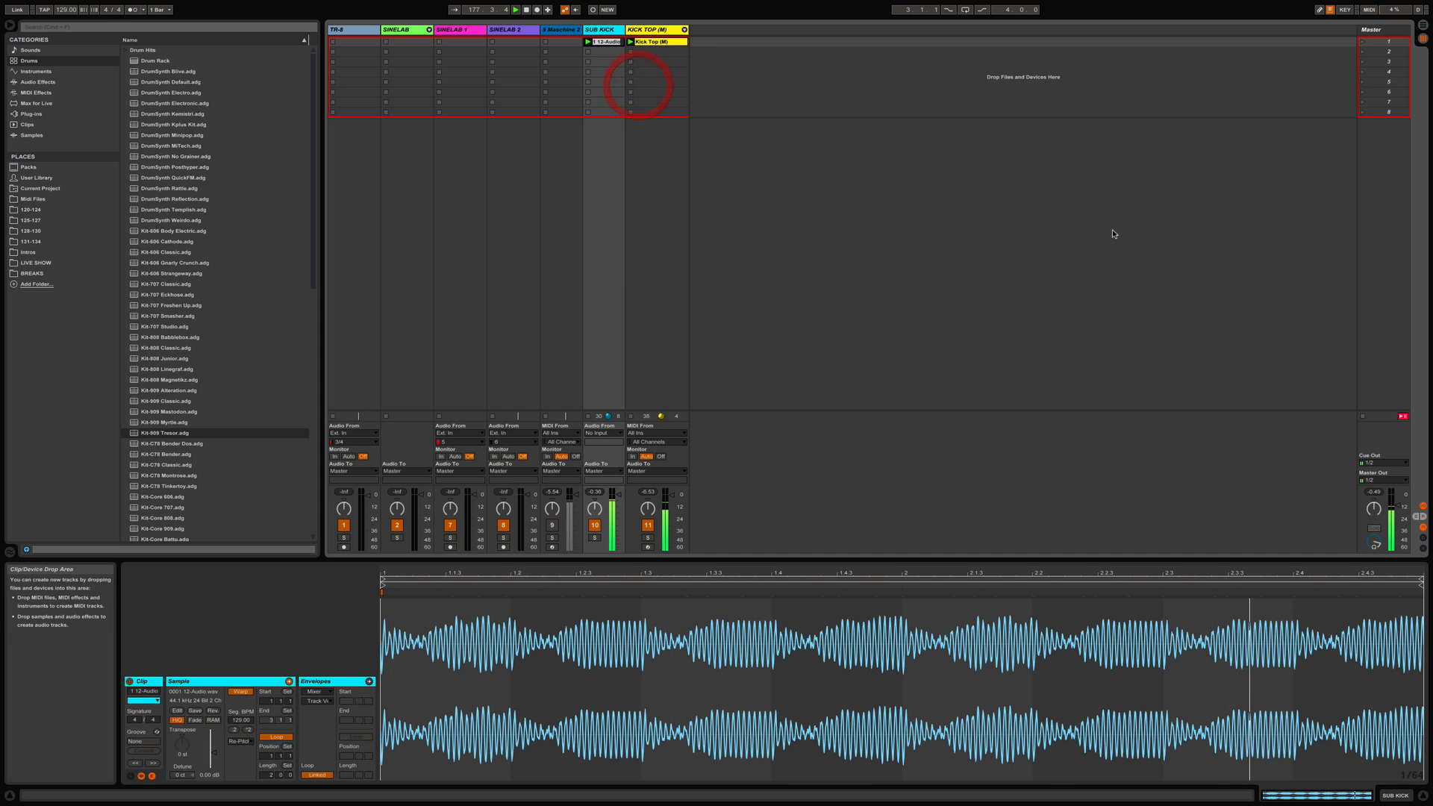
pyautogui.write('Sub Kick')
pyautogui.press('Return')
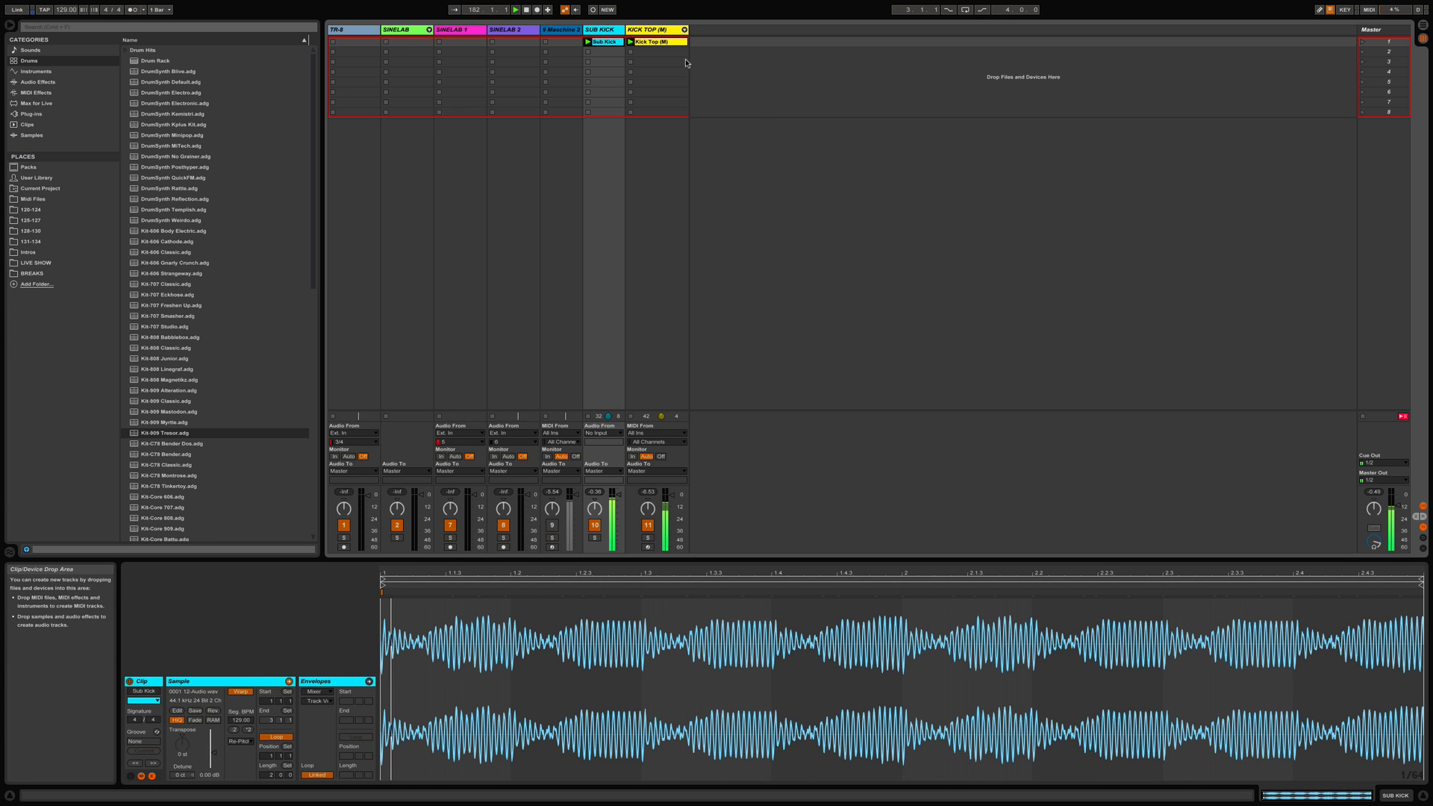
# Narrow the KICK TOP (M) track slightly and add Eventide's Blackhole plug-in after its Kit-909 Tresor drum kit.
pyautogui.click(683, 32)
pyautogui.moveTo(683, 32); pyautogui.dragTo(674, 32)
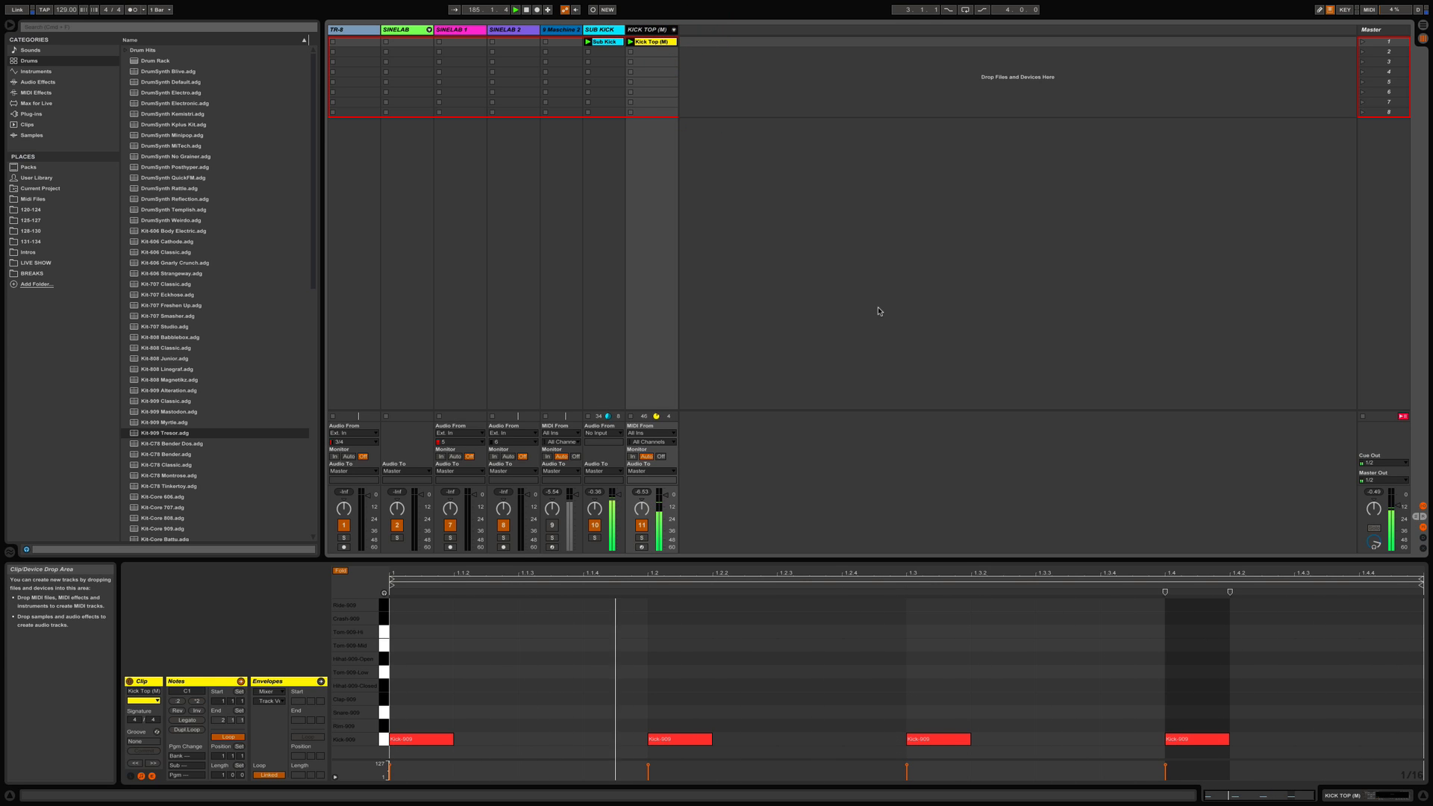
pyautogui.click(643, 33)
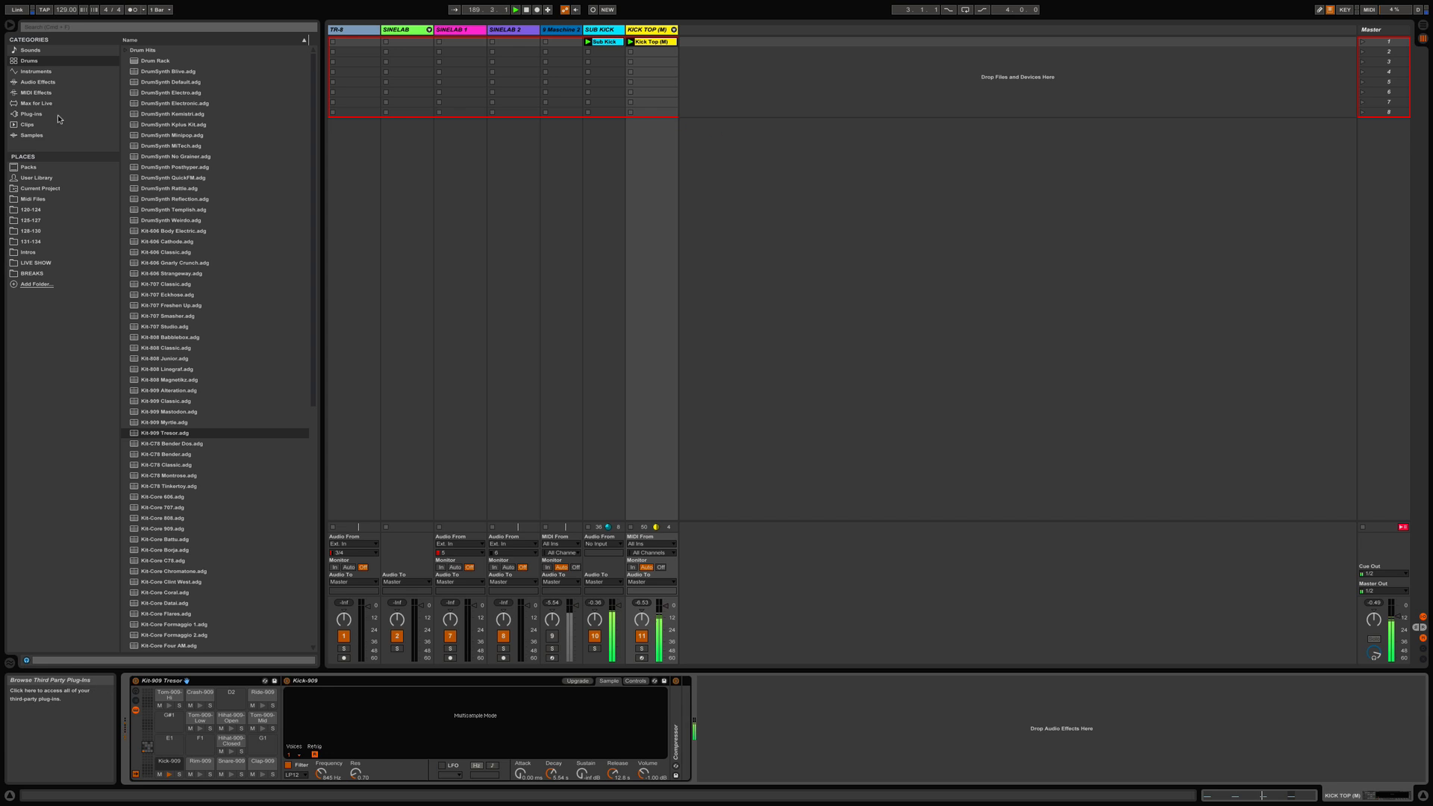
pyautogui.click(32, 113)
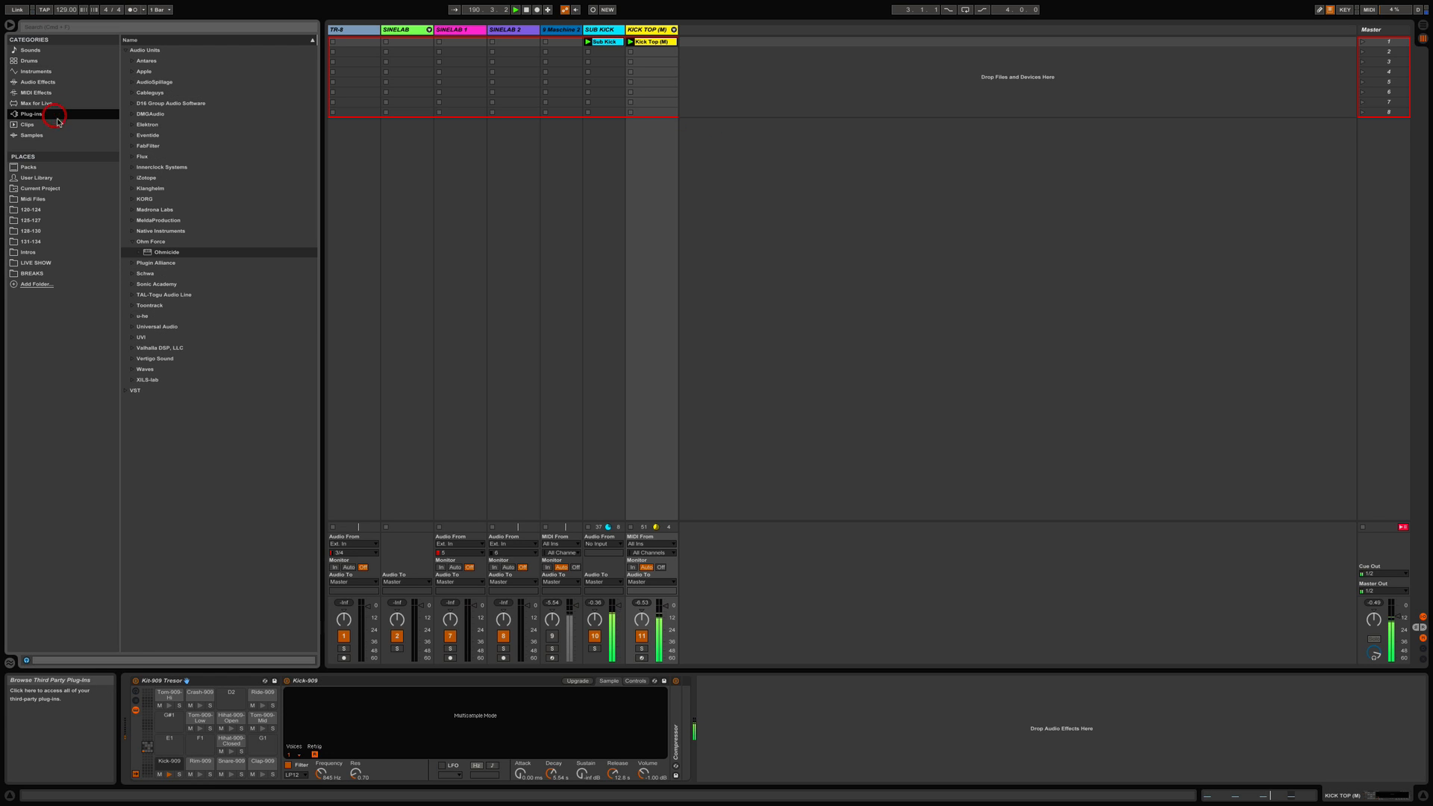
pyautogui.click(133, 243)
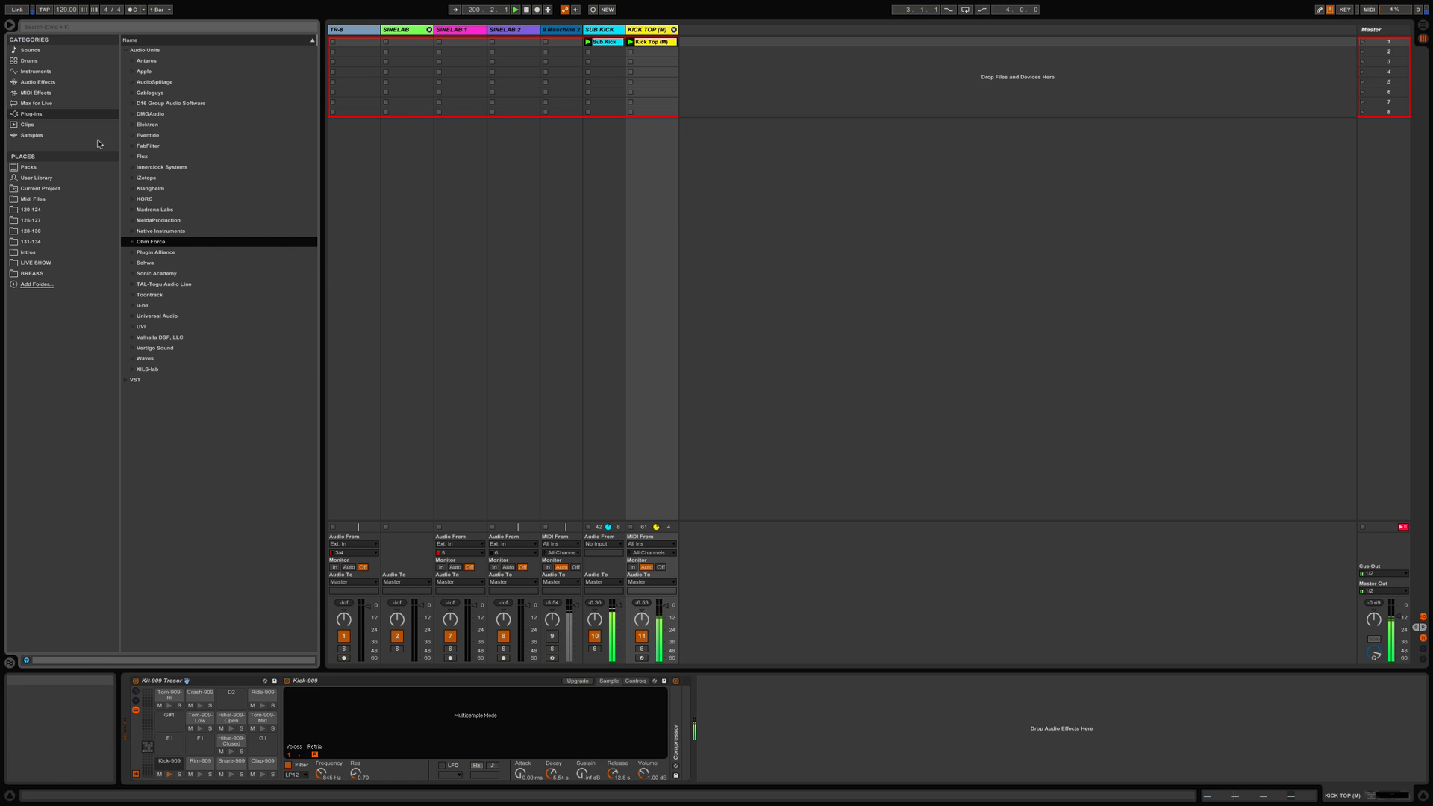
pyautogui.click(60, 114)
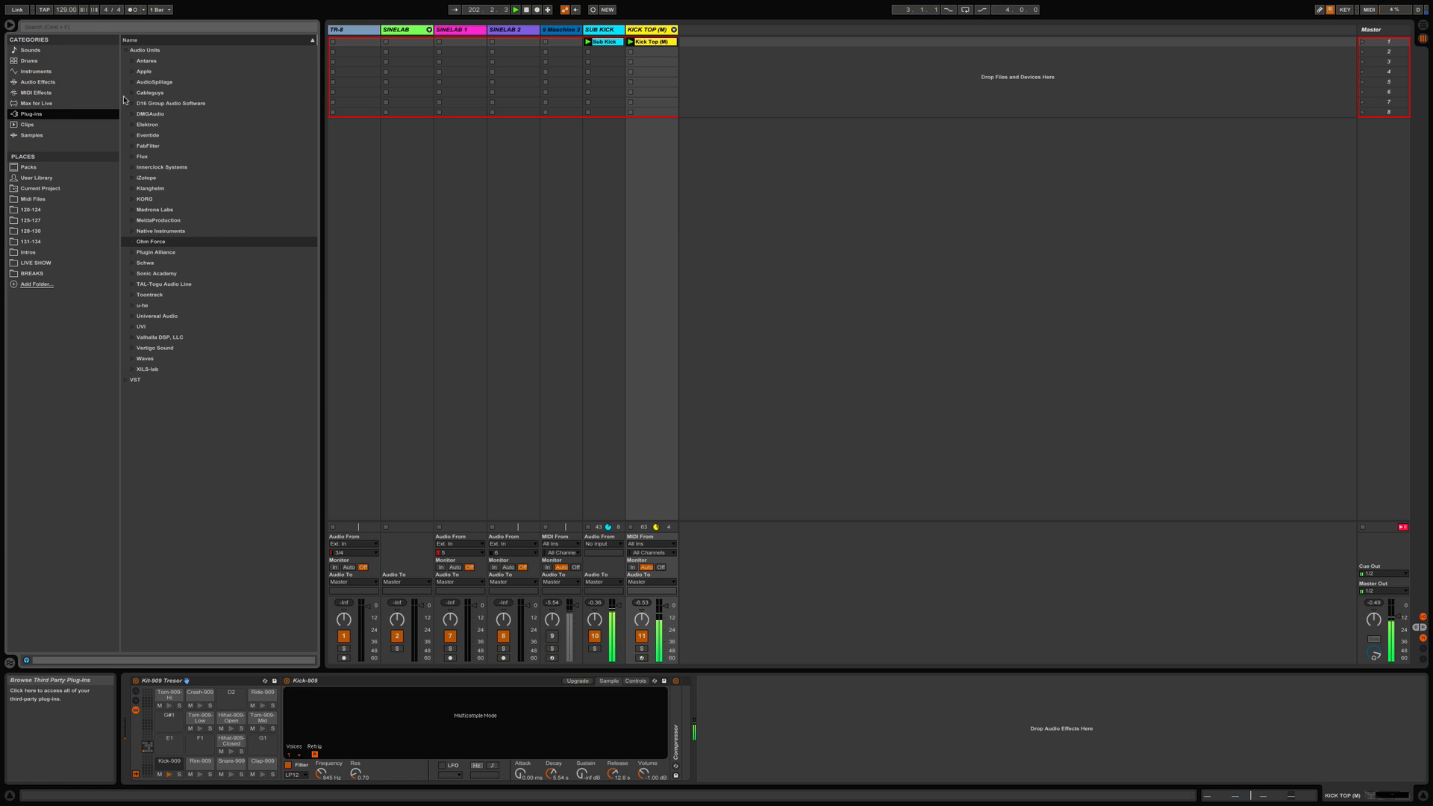
pyautogui.click(130, 135)
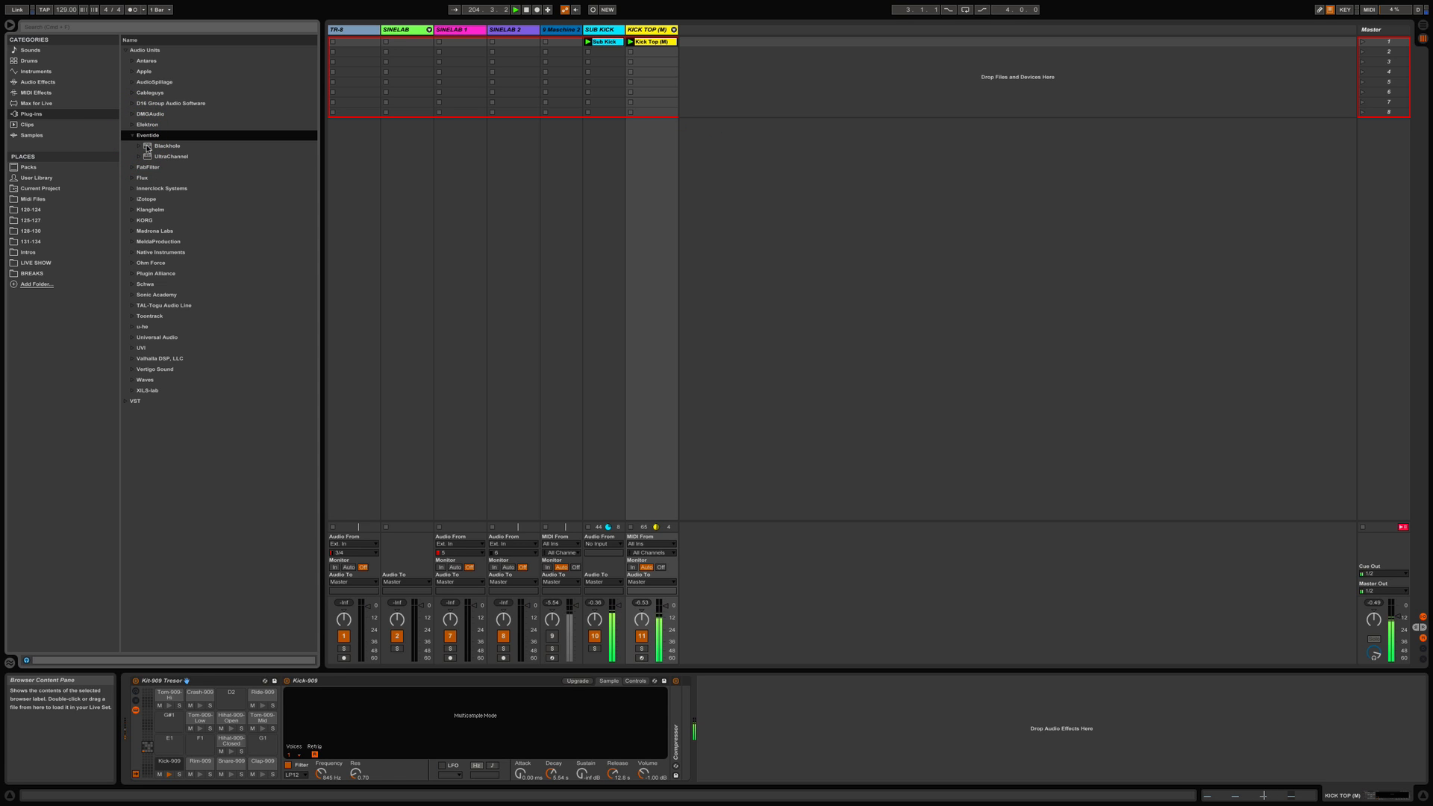
pyautogui.moveTo(148, 147); pyautogui.dragTo(214, 156)
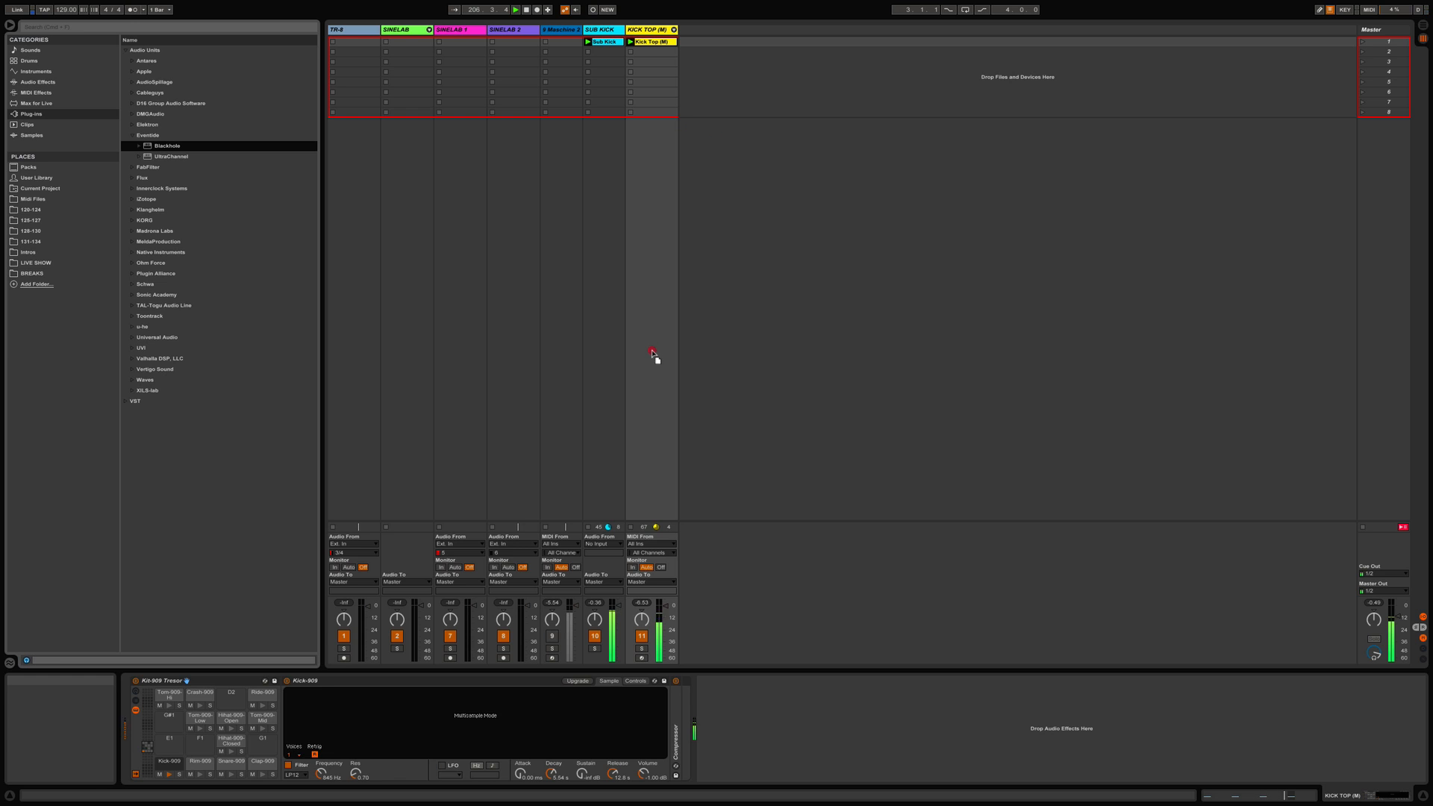
pyautogui.moveTo(653, 356); pyautogui.dragTo(750, 728)
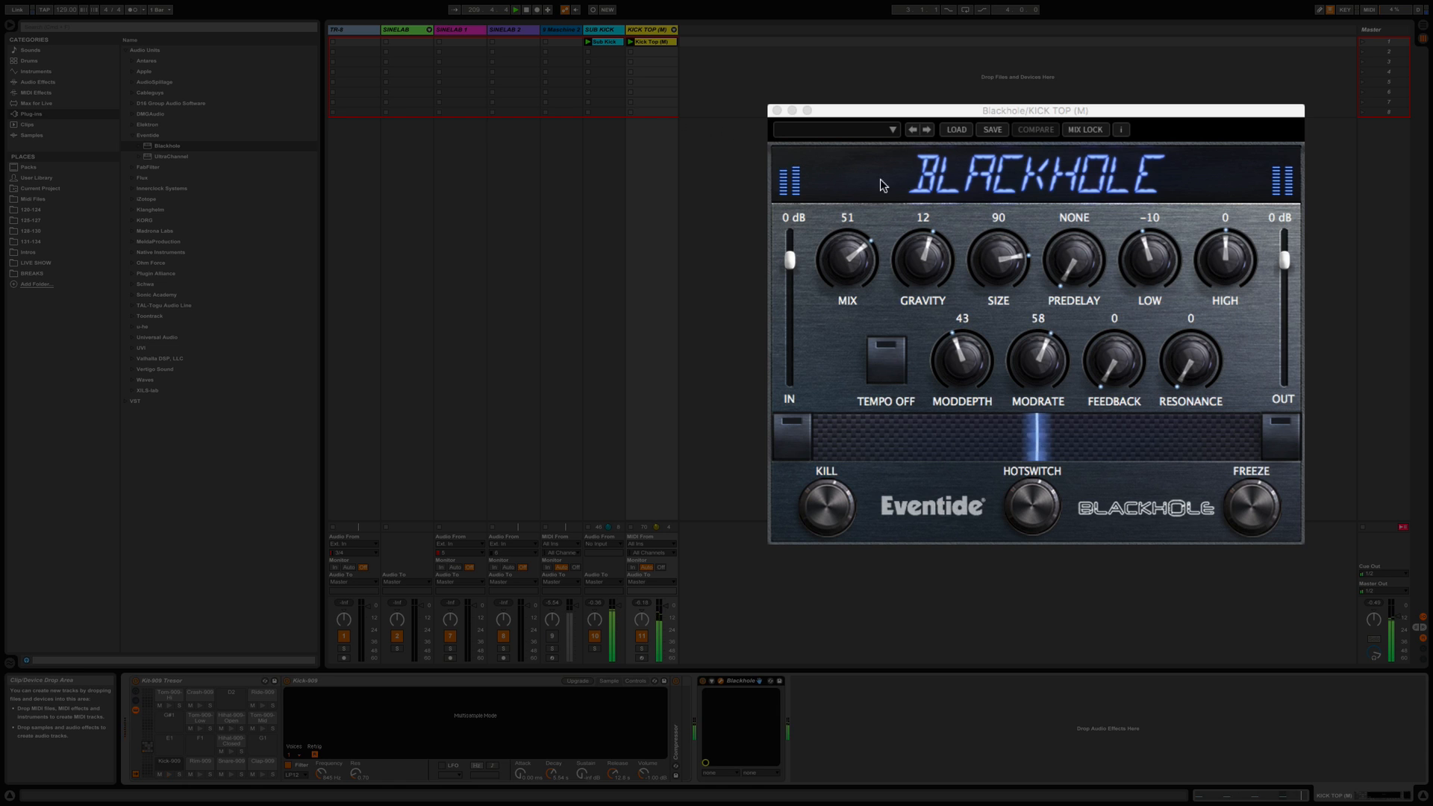
# Choose Blackhole's Dark Matter preset and reduce its mix to 15, closing the plug-in window when done.
pyautogui.click(928, 131)
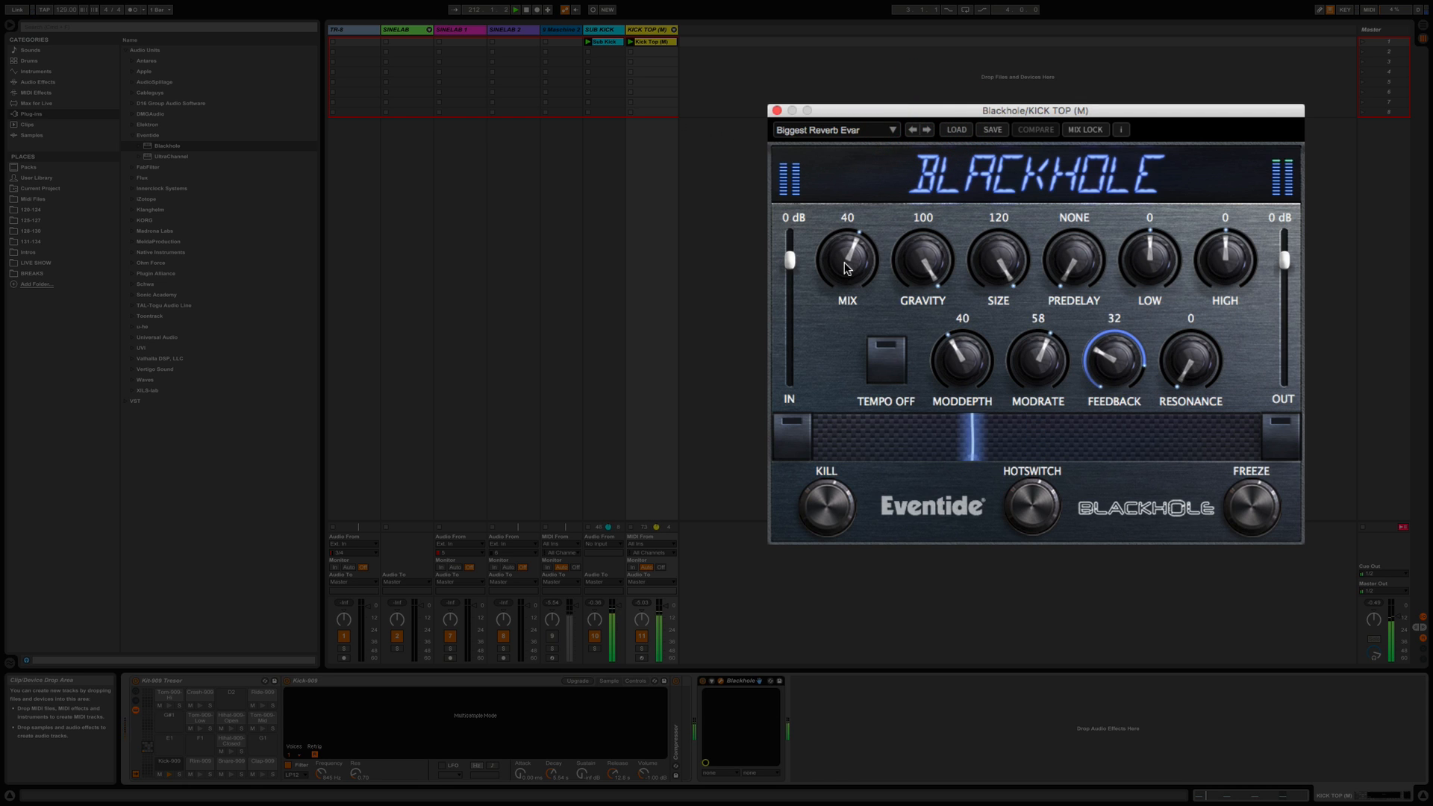
pyautogui.click(925, 130)
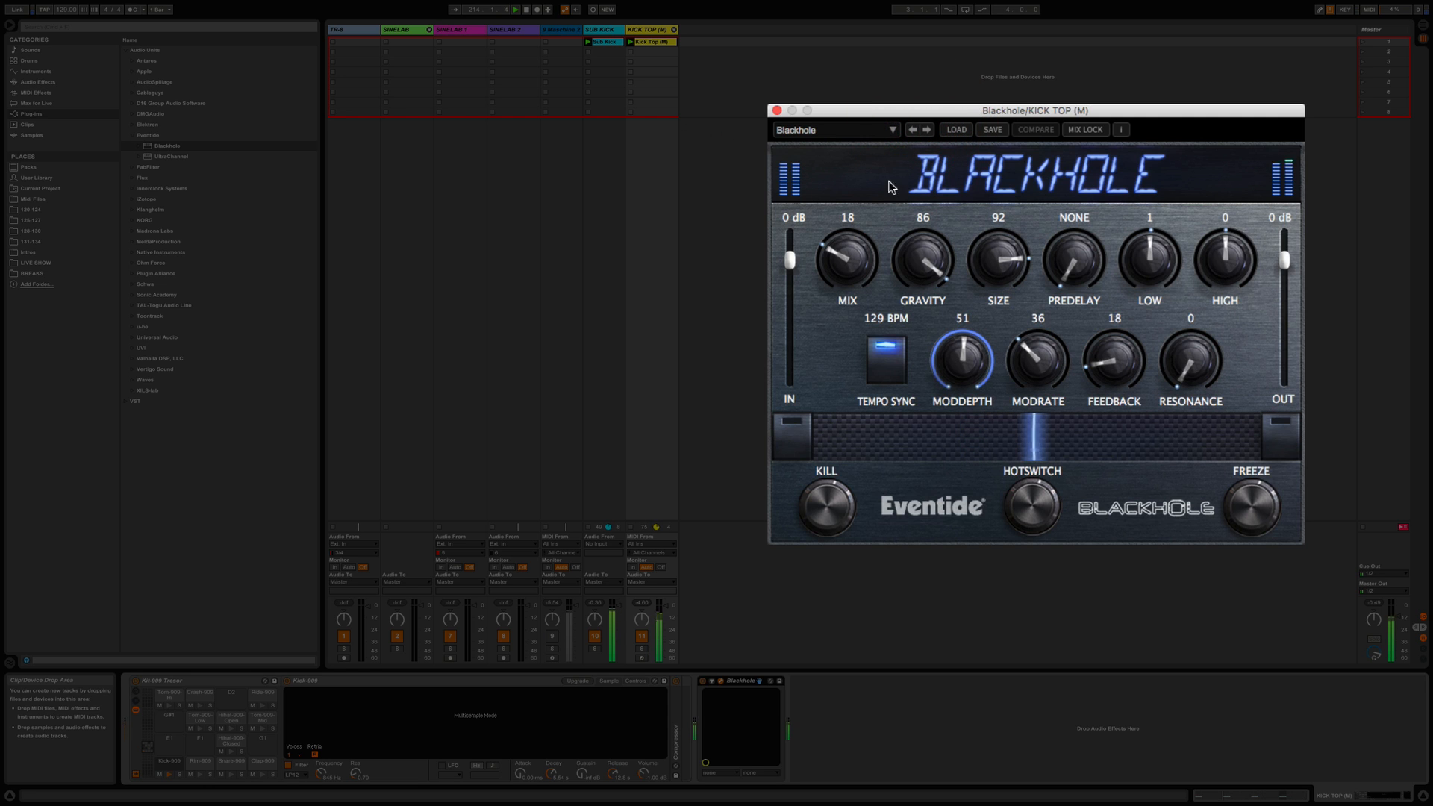
pyautogui.click(926, 131)
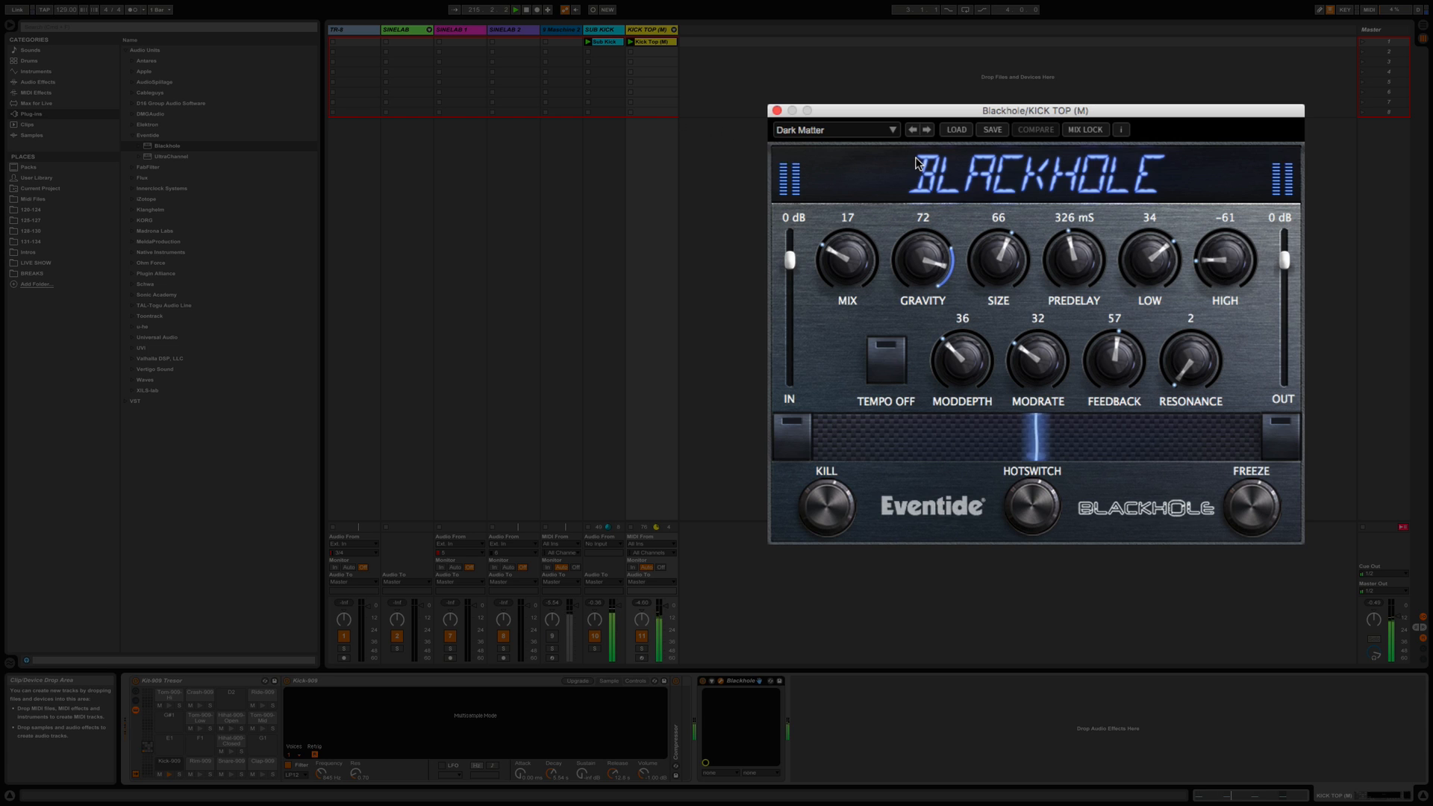
pyautogui.moveTo(848, 264); pyautogui.dragTo(849, 276)
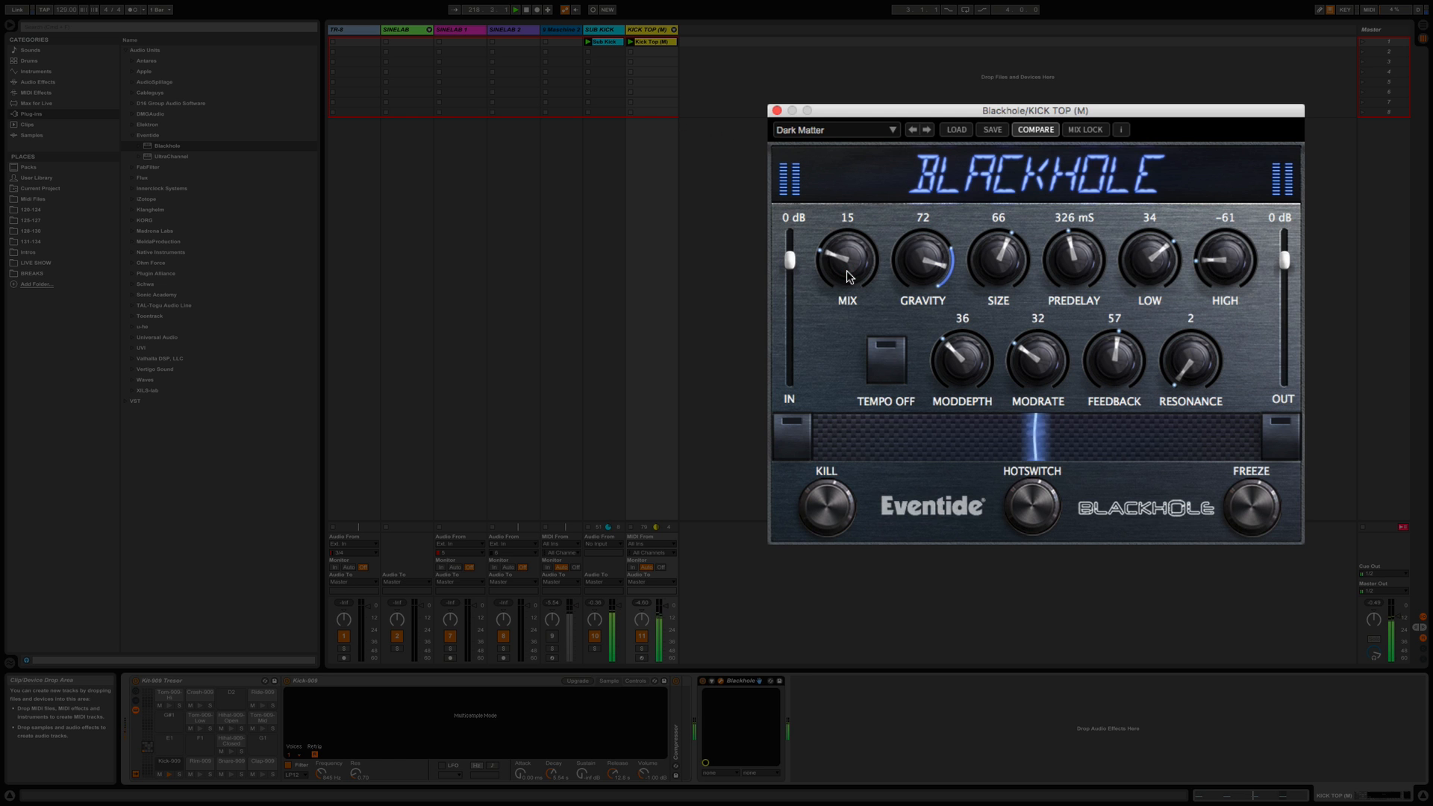
pyautogui.click(846, 270)
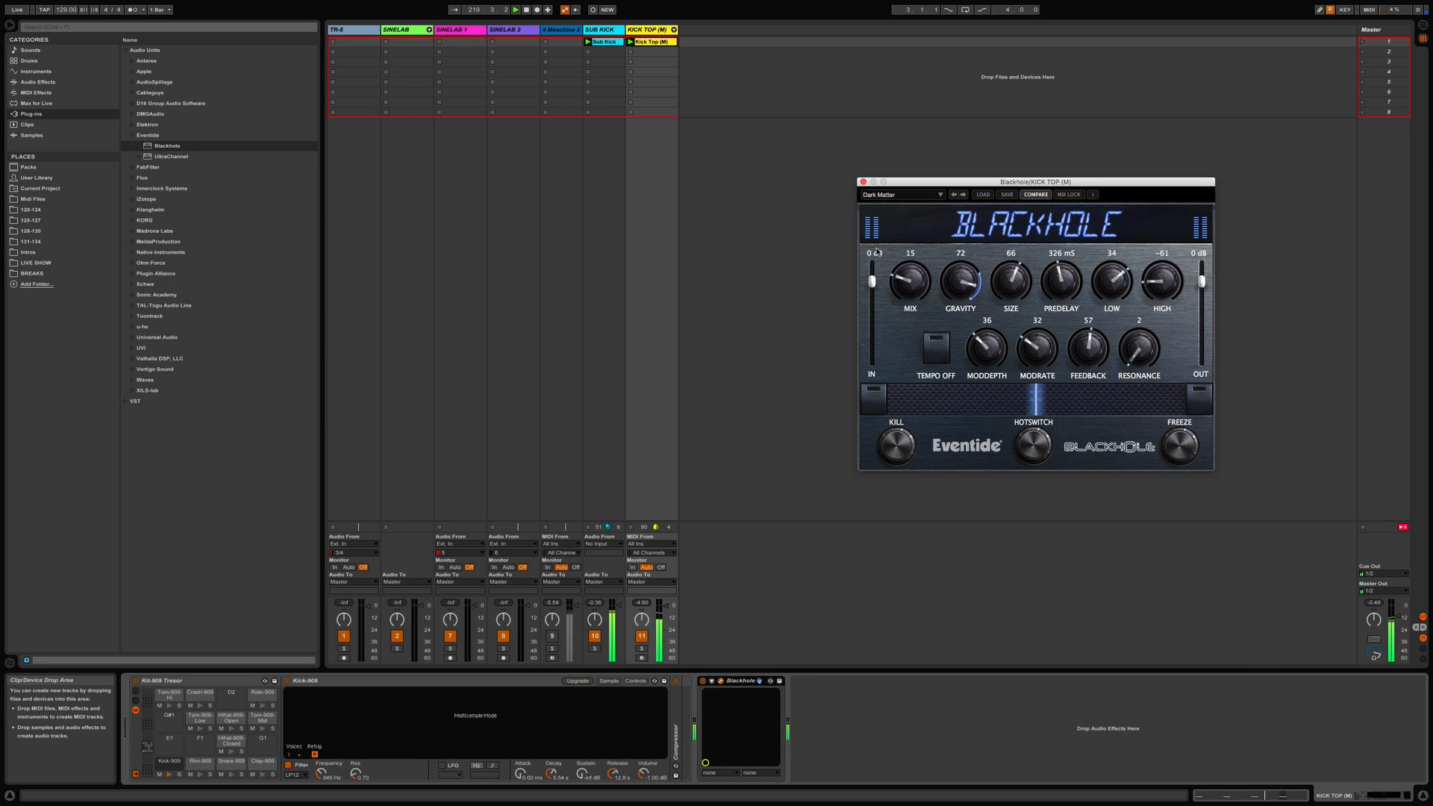
pyautogui.click(863, 182)
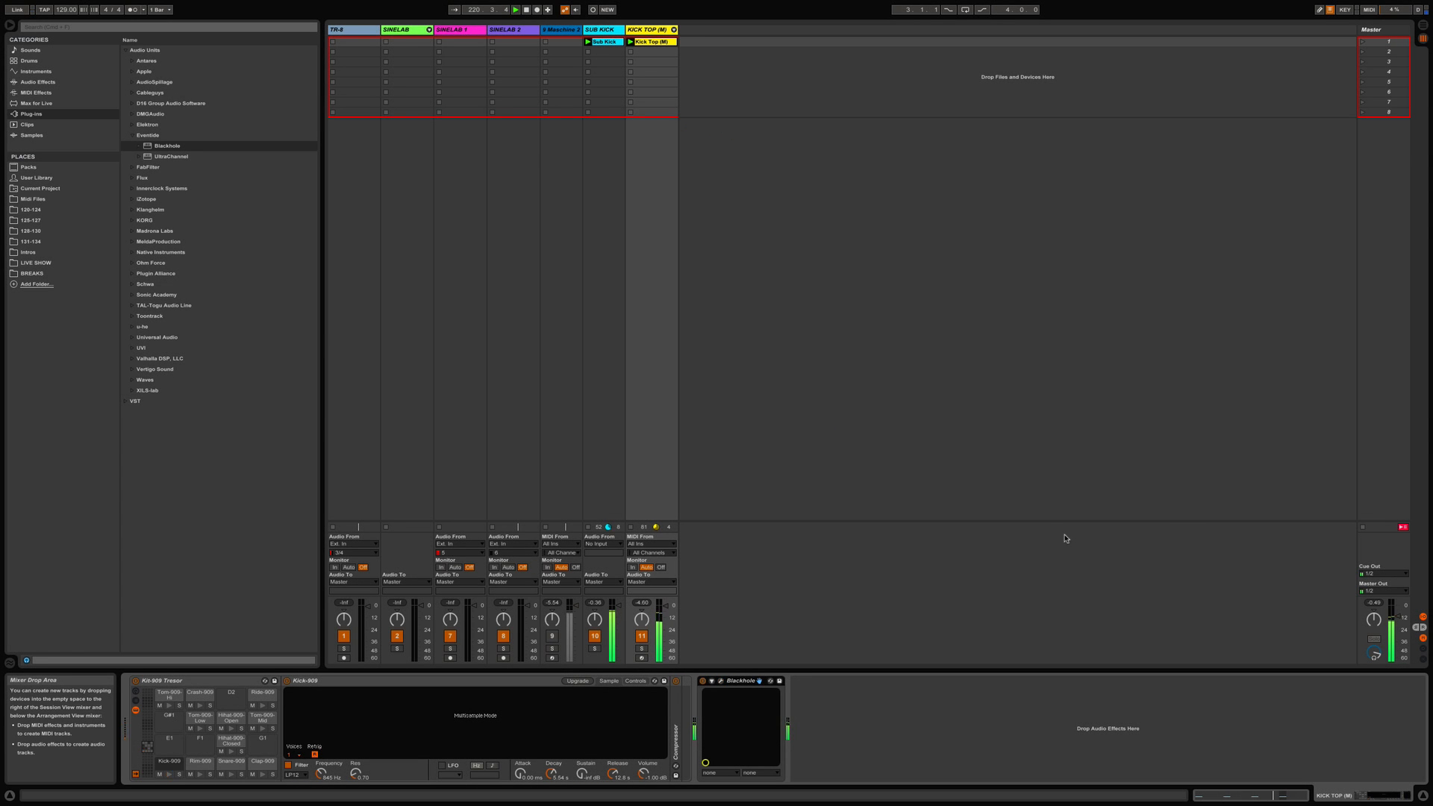